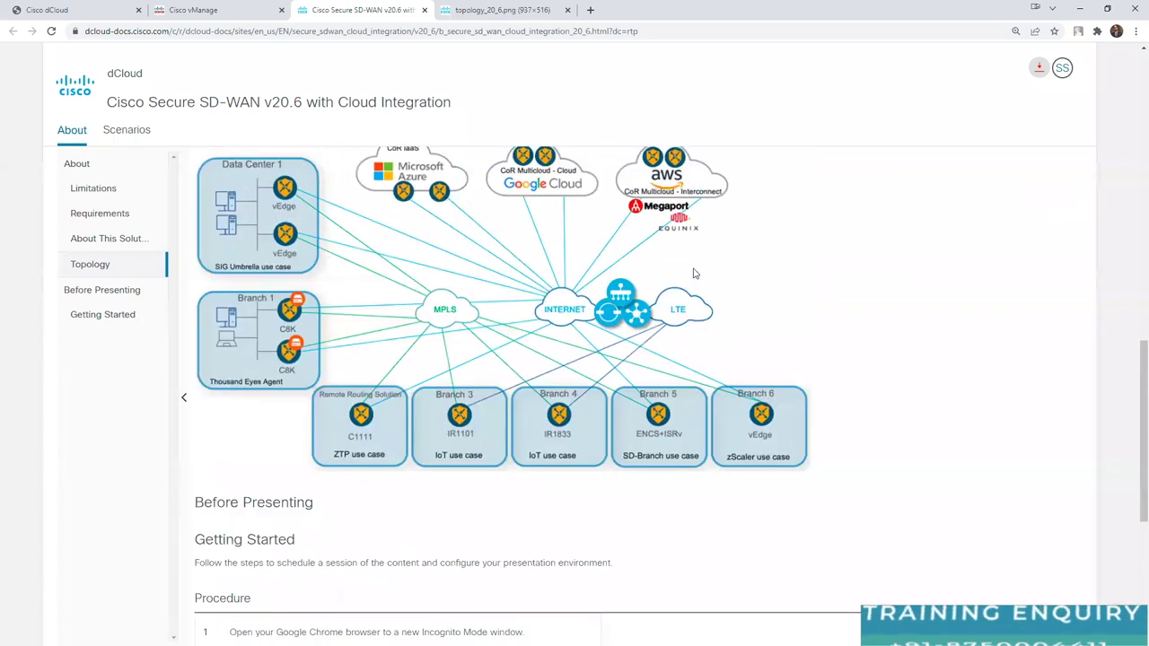
Close the Cisco Secure SD-WAN v20.6 guide page and switch to the vManage dashboard.
{"action": "triple_click", "coordinate": [282, 102]}
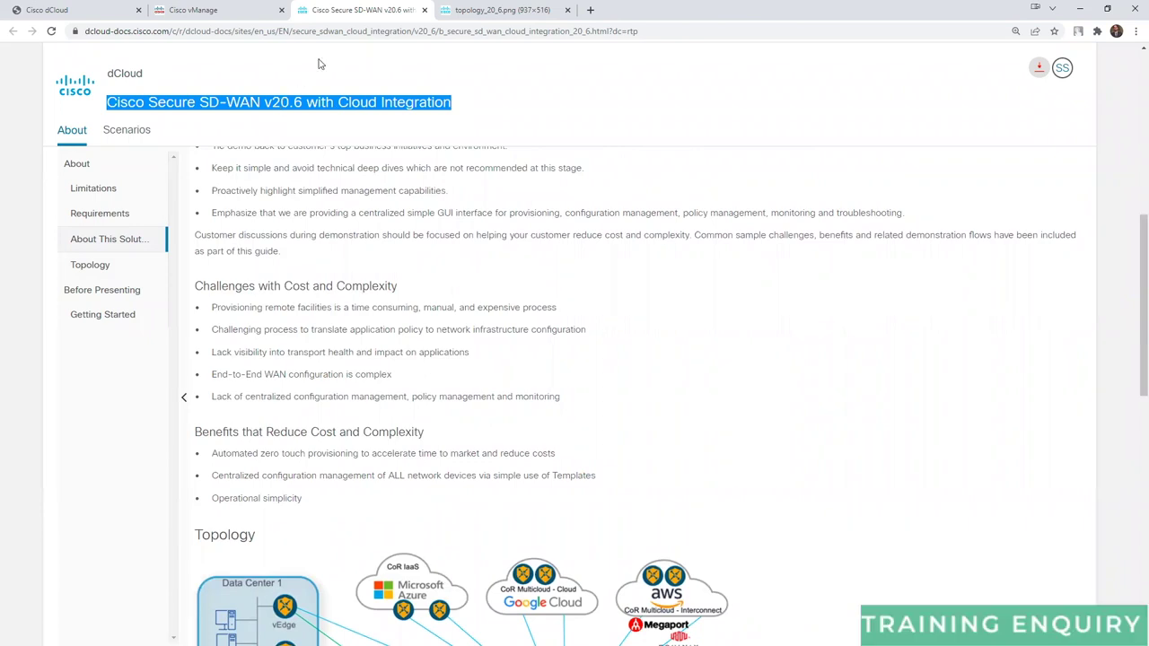
{"action": "left_click", "coordinate": [422, 10]}
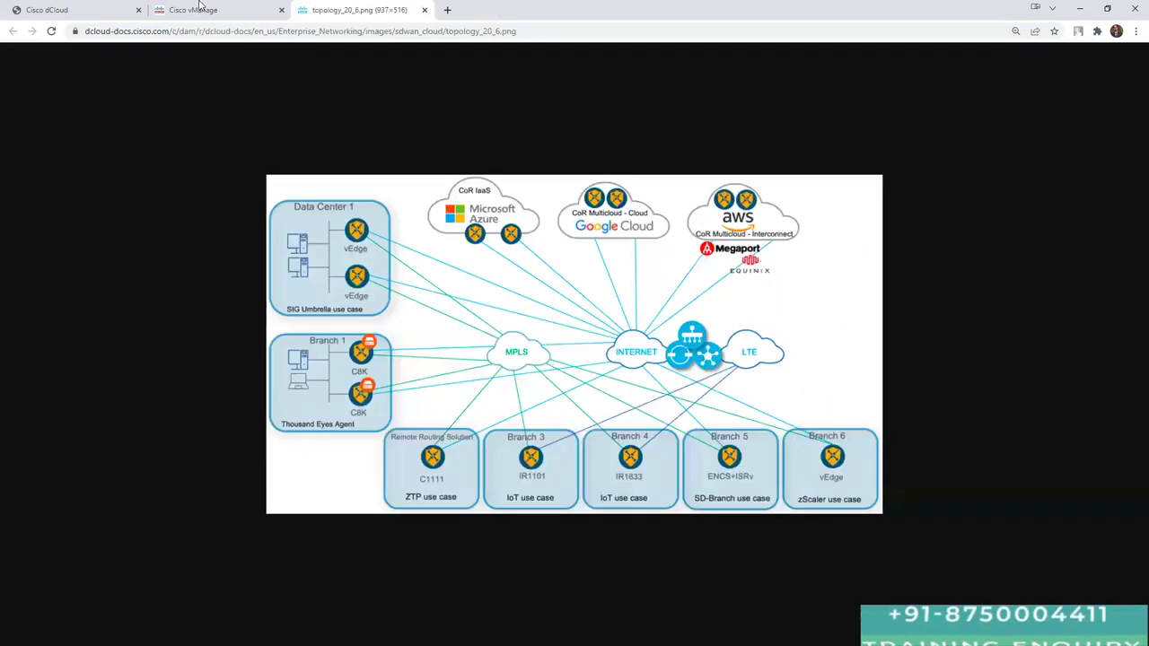
{"action": "left_click", "coordinate": [202, 10]}
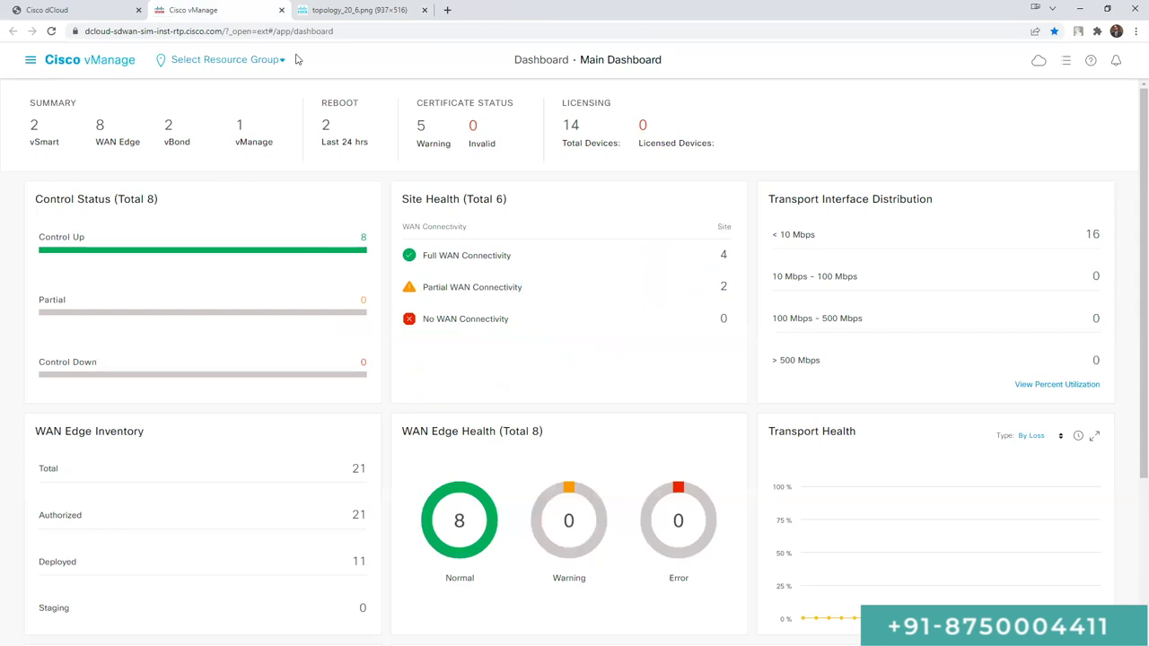
Examine the main dashboard's widgets, including Top Applications, Application-Aware Routing, Transport Health, Site Health, WAN Edge Health and the device summary.
{"action": "scroll", "coordinate": [500, 268], "scroll_direction": "down", "scroll_amount": 3}
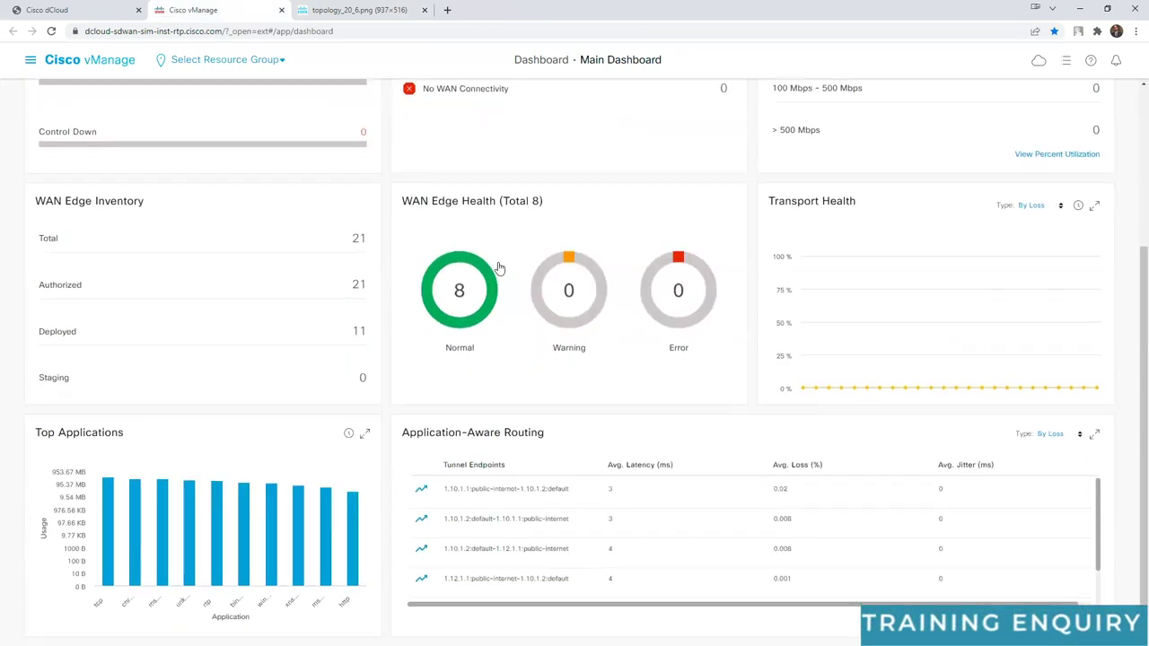
{"action": "left_click_drag", "start_coordinate": [126, 435], "coordinate": [34, 432]}
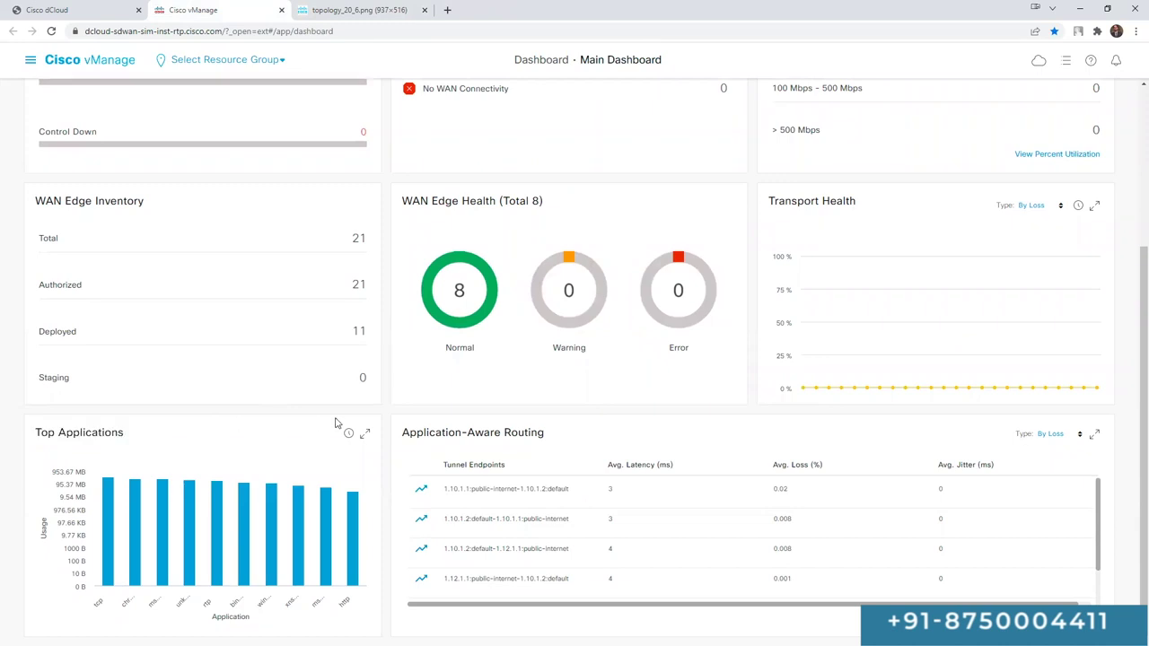
{"action": "triple_click", "coordinate": [439, 432]}
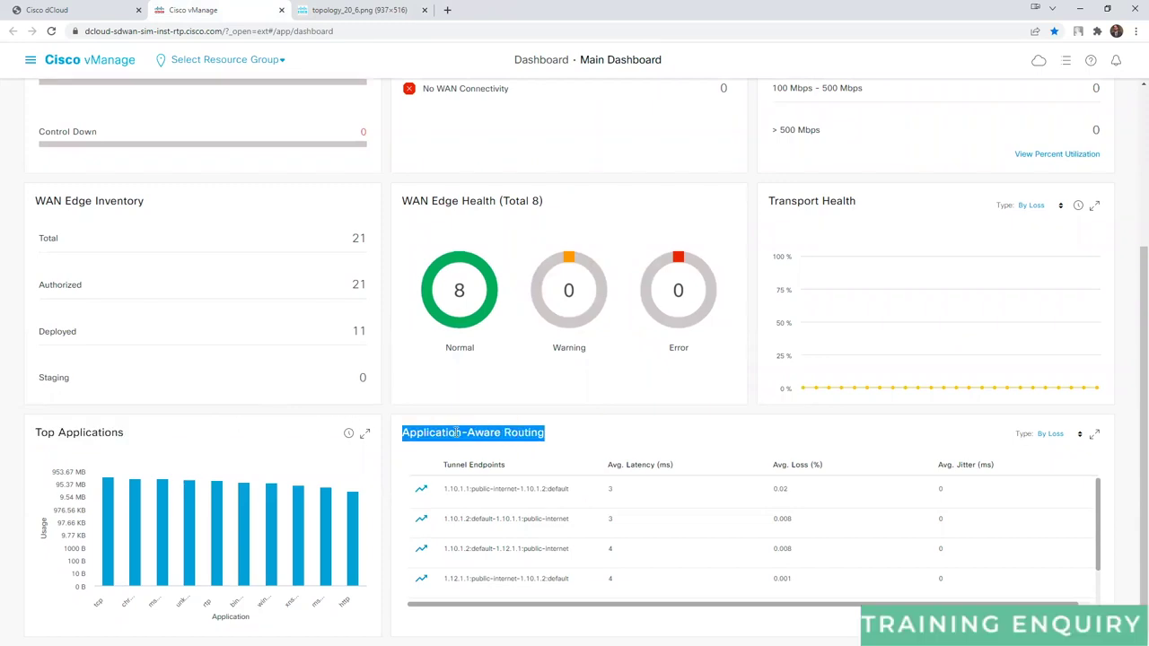
{"action": "left_click", "coordinate": [458, 432]}
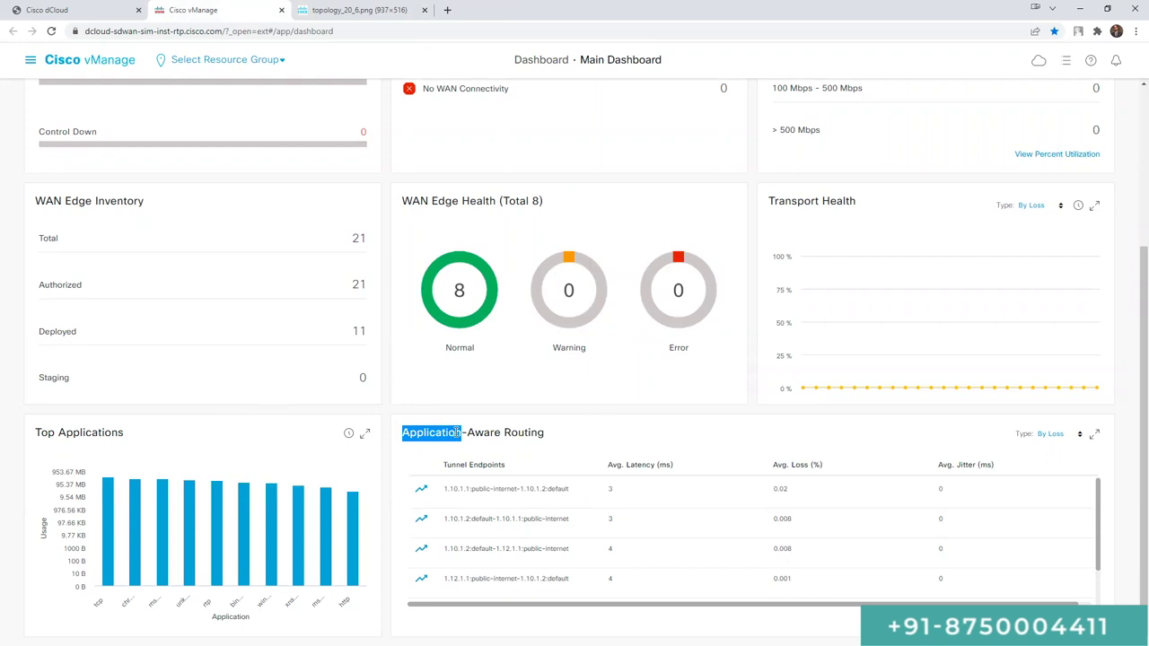
{"action": "double_click", "coordinate": [458, 433]}
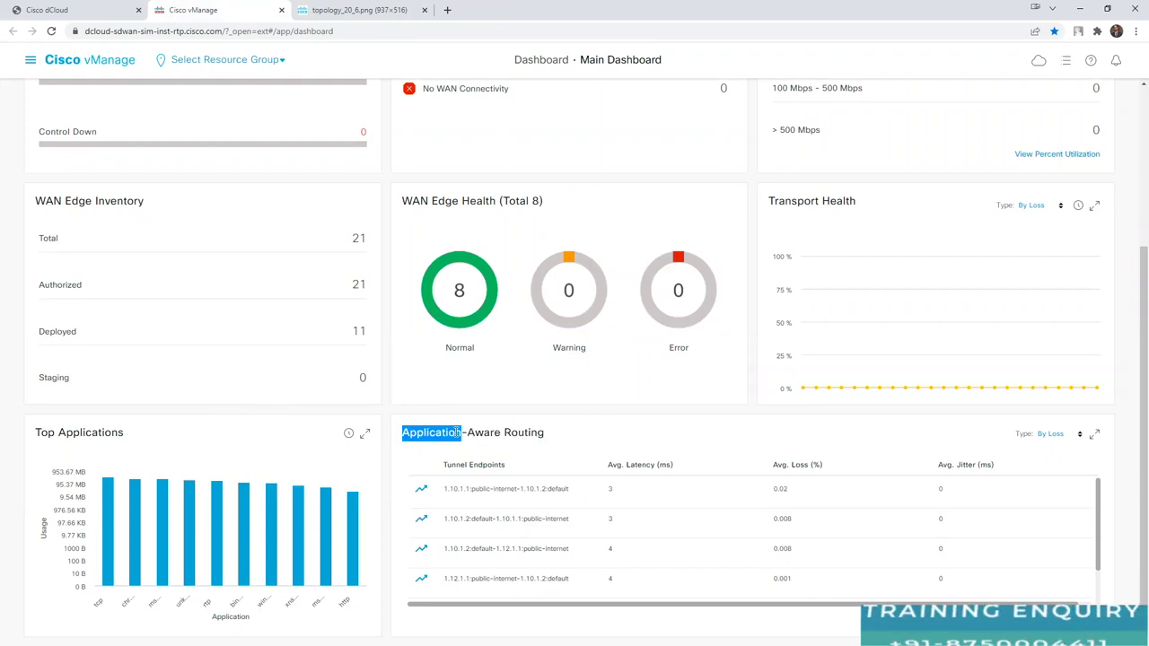
{"action": "scroll", "coordinate": [824, 392], "scroll_direction": "up", "scroll_amount": 3}
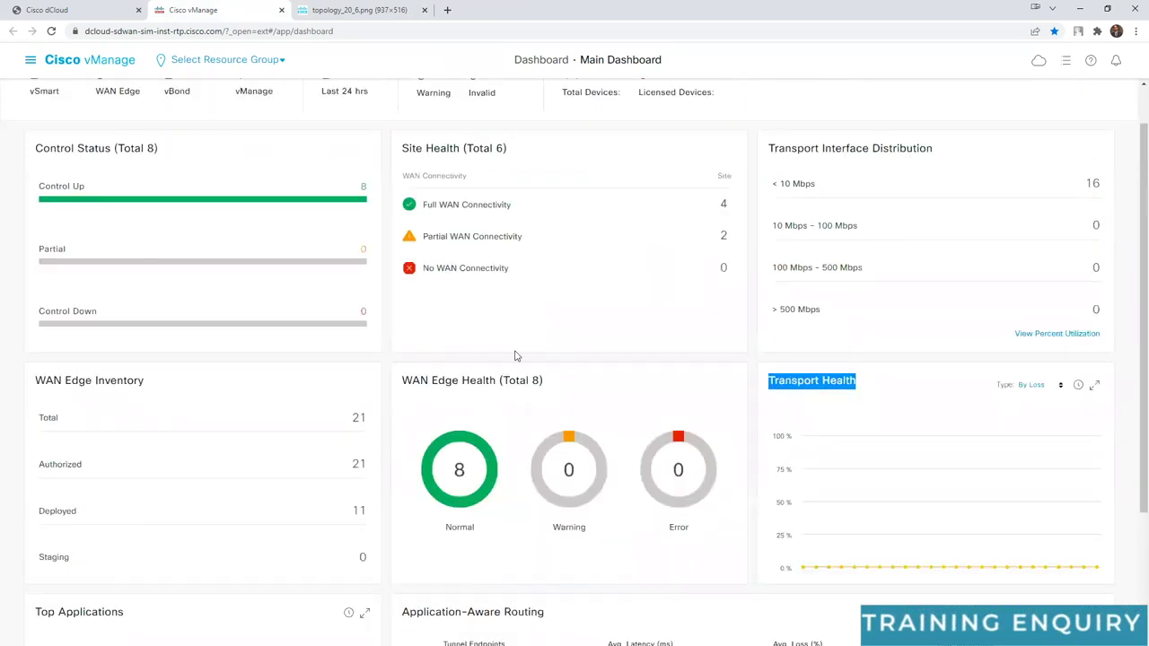
{"action": "triple_click", "coordinate": [445, 148]}
{"action": "left_click", "coordinate": [461, 377]}
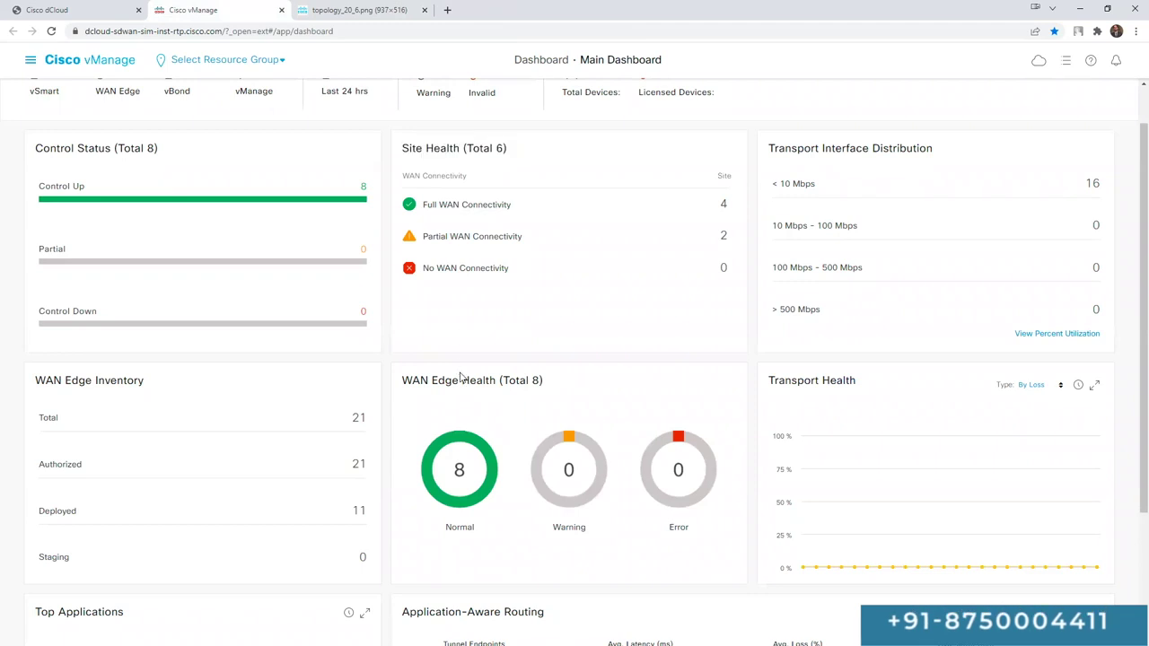
{"action": "scroll", "coordinate": [115, 287], "scroll_direction": "up", "scroll_amount": 1}
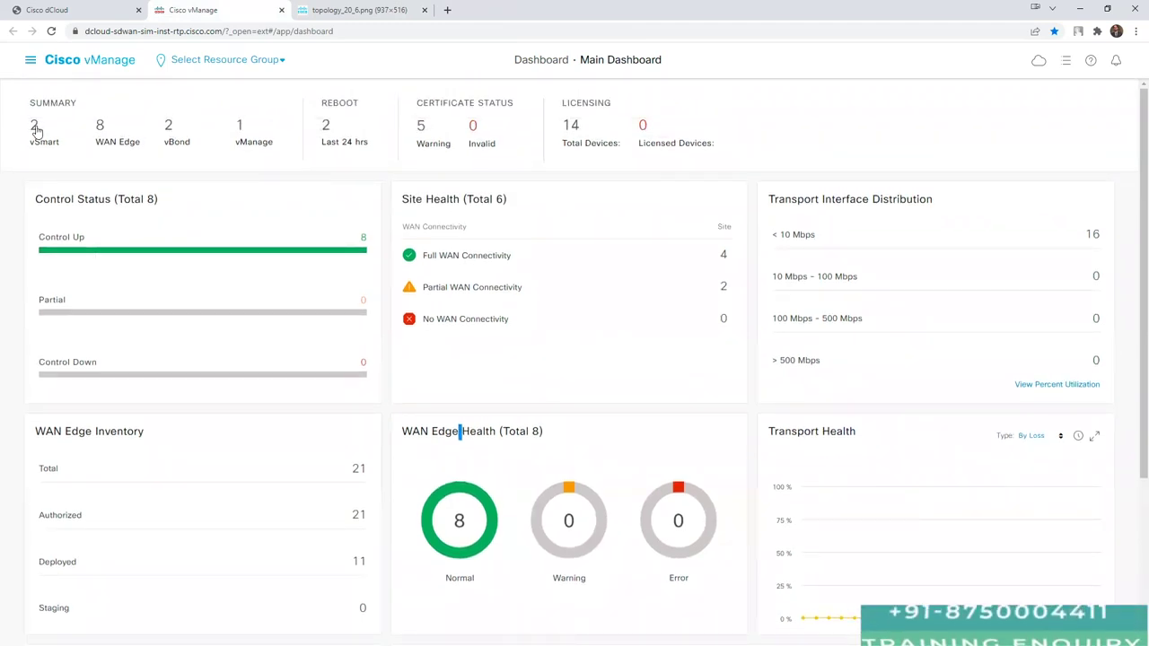
Open the list of reachable WAN Edge devices and compare it with the topology diagram.
{"action": "left_click", "coordinate": [377, 8]}
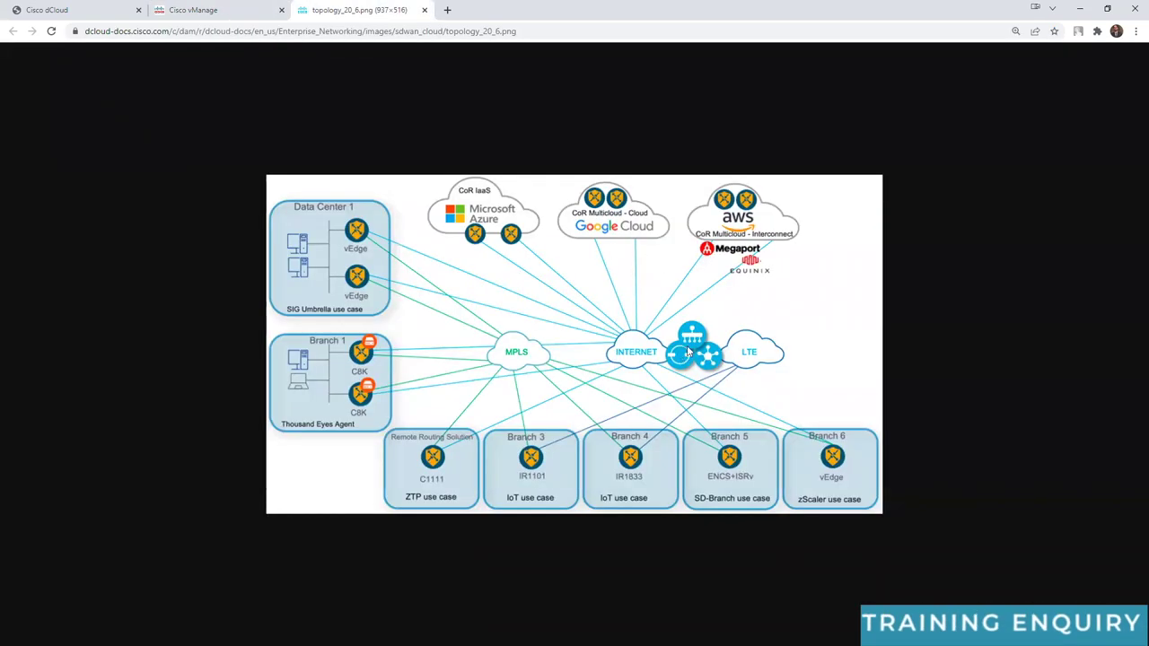
{"action": "left_click", "coordinate": [207, 8]}
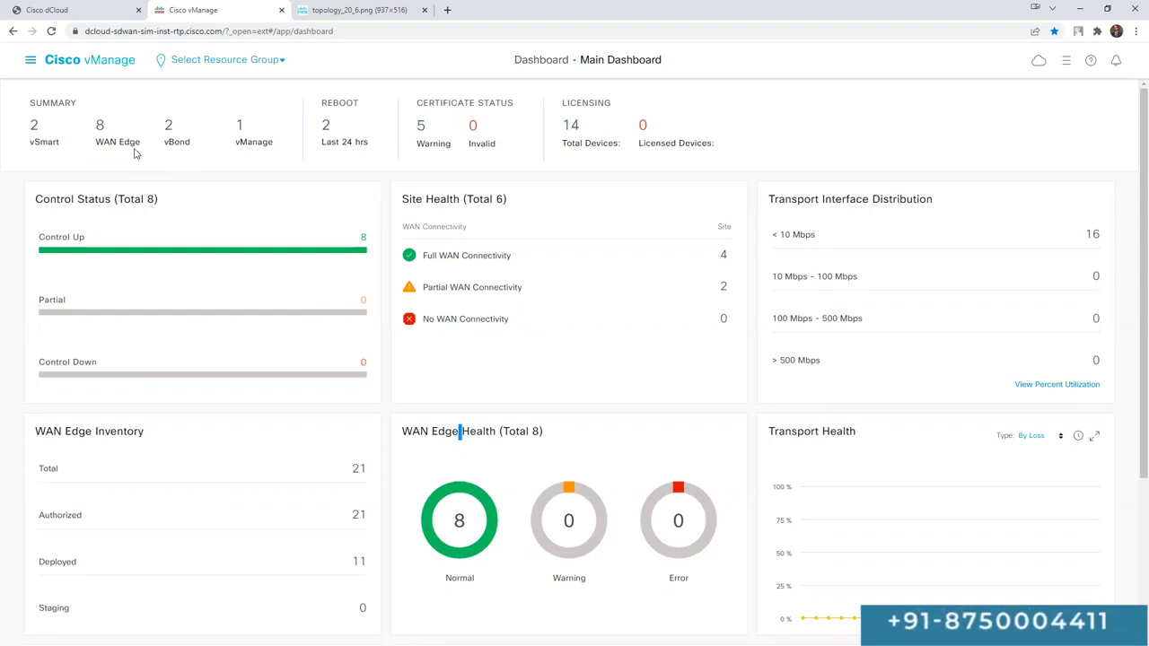
{"action": "left_click", "coordinate": [202, 319]}
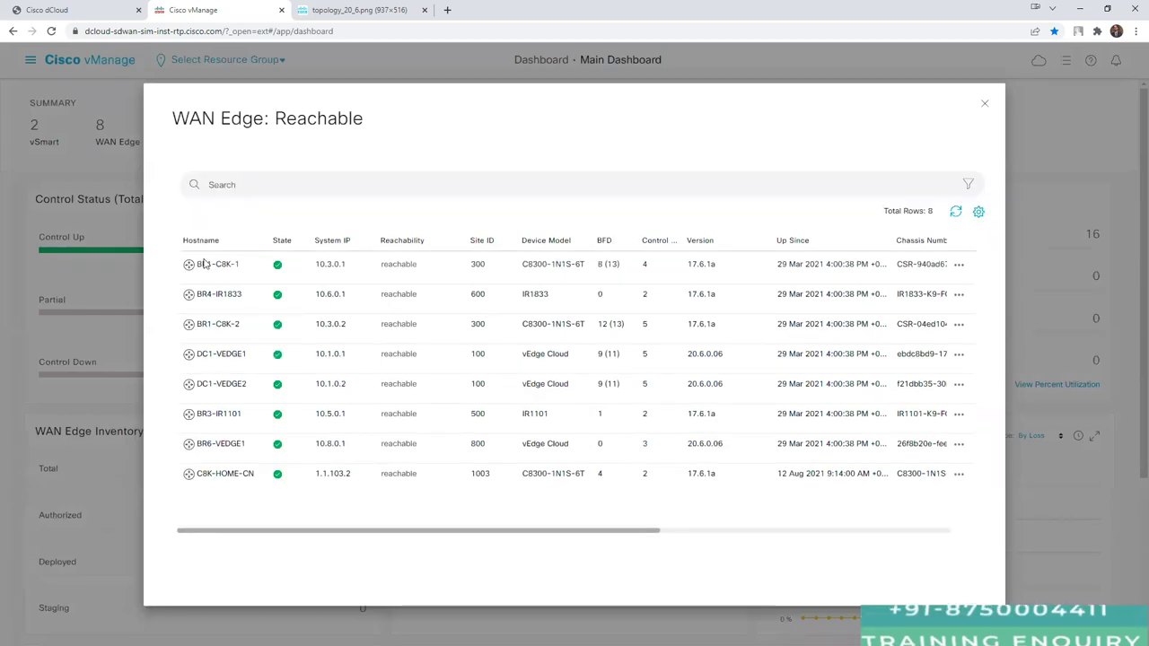
{"action": "left_click", "coordinate": [346, 10]}
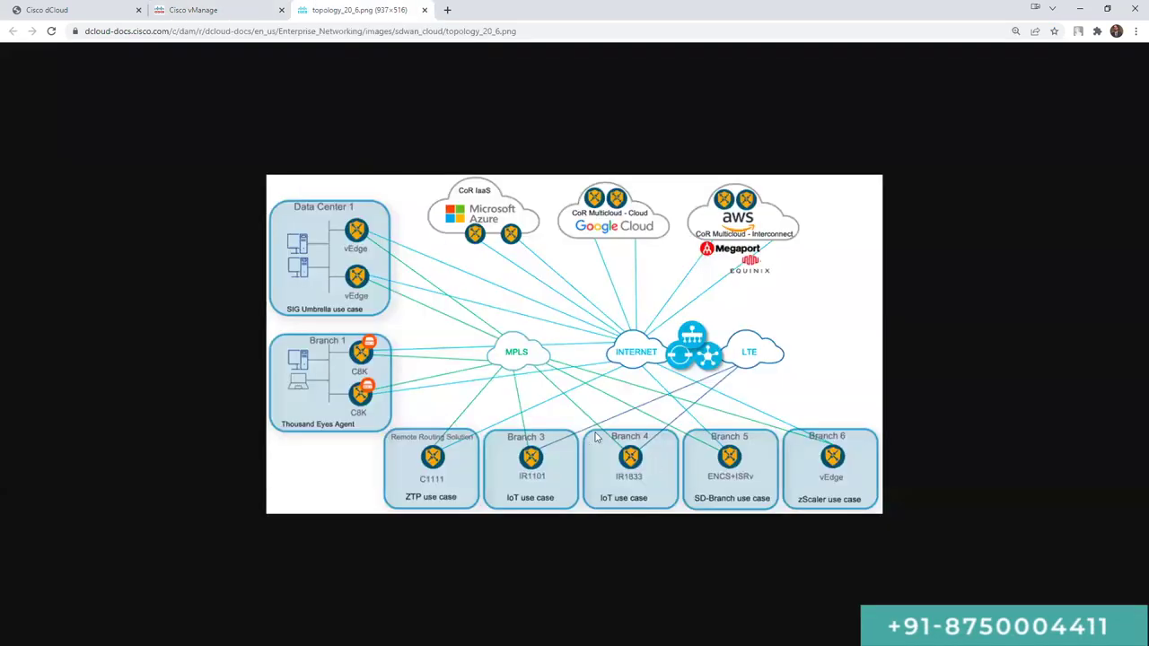
{"action": "key", "text": "ctrl+shift+Tab"}
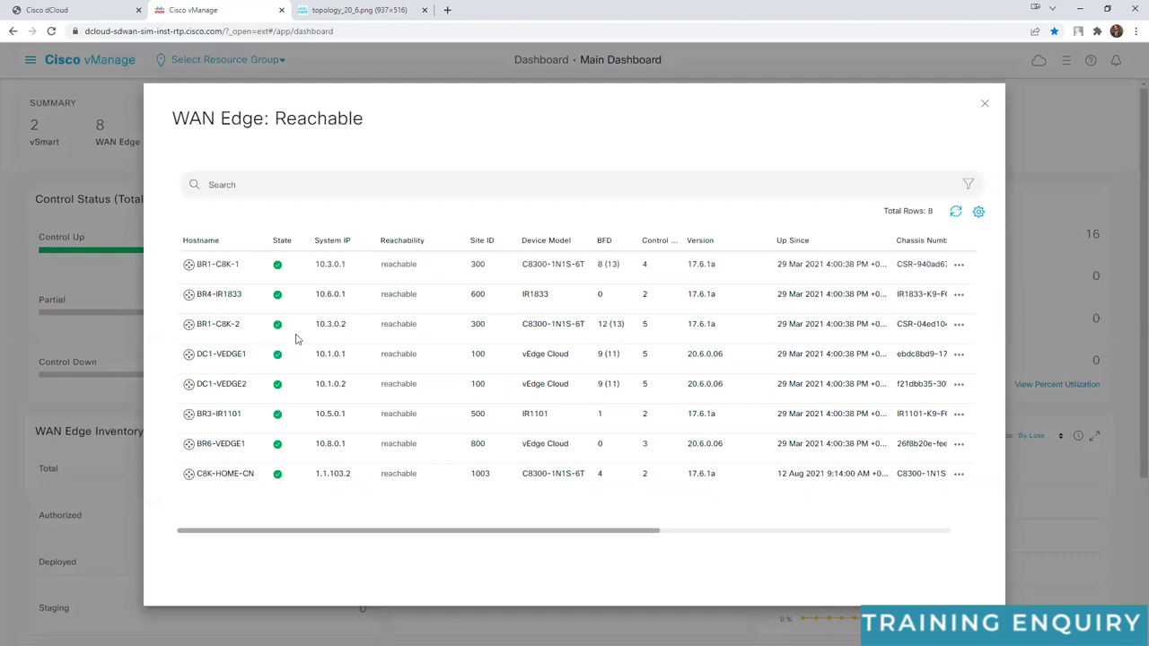
Open the Real Time view for BR1-C8K-1 and dismiss the error banner.
{"action": "left_click", "coordinate": [959, 266]}
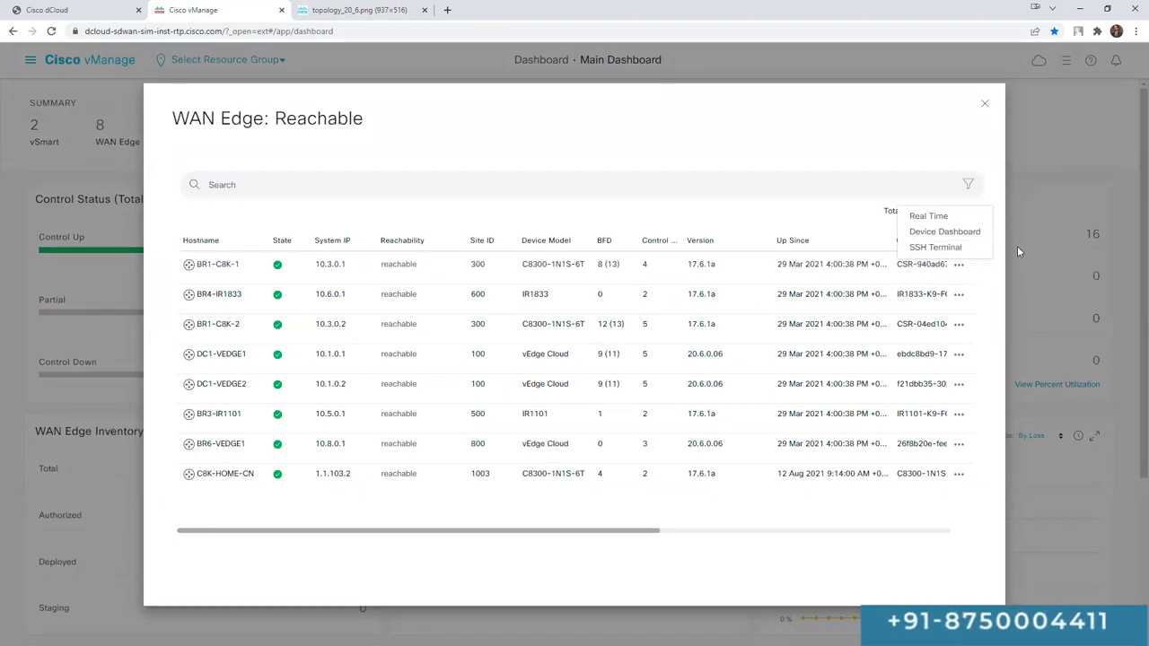
{"action": "left_click", "coordinate": [929, 219]}
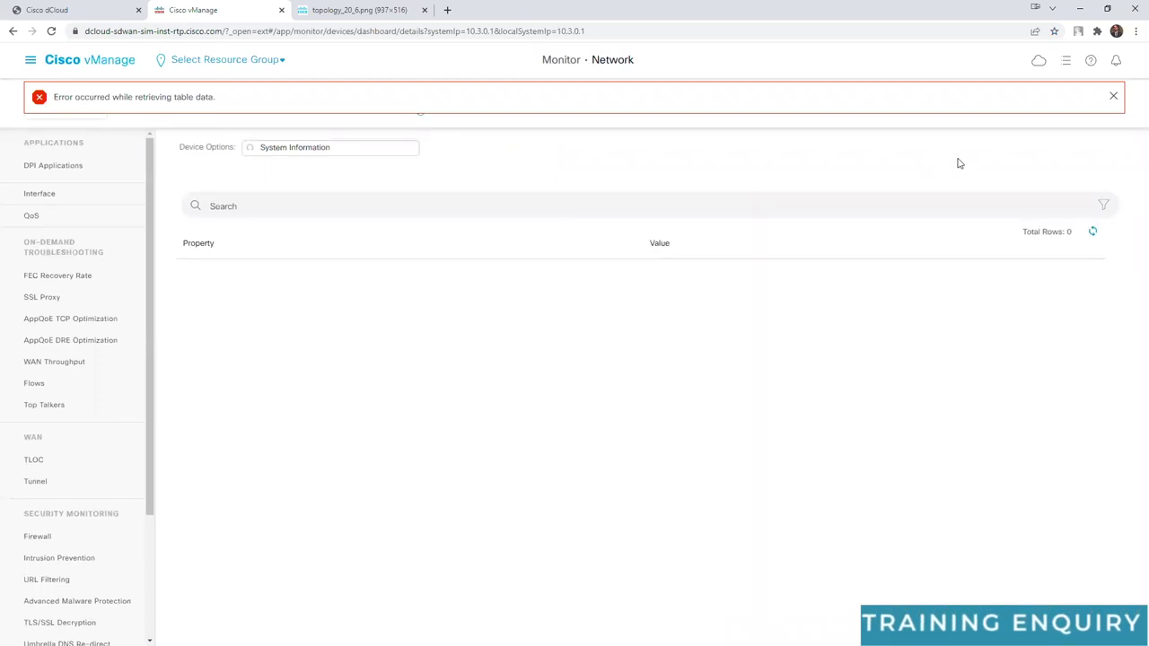
{"action": "left_click", "coordinate": [1112, 97]}
Request the Interface Statistics device option for BR1-C8K-1 without applying a filter.
{"action": "left_click", "coordinate": [341, 148]}
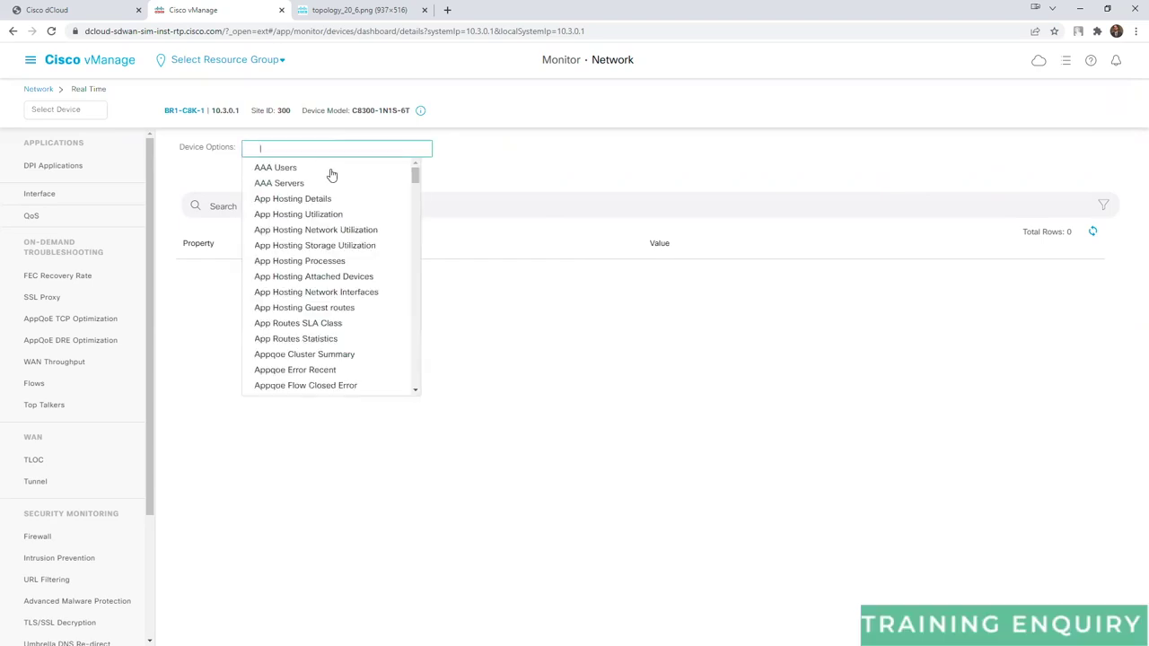
{"action": "scroll", "coordinate": [324, 257], "scroll_direction": "down", "scroll_amount": 10}
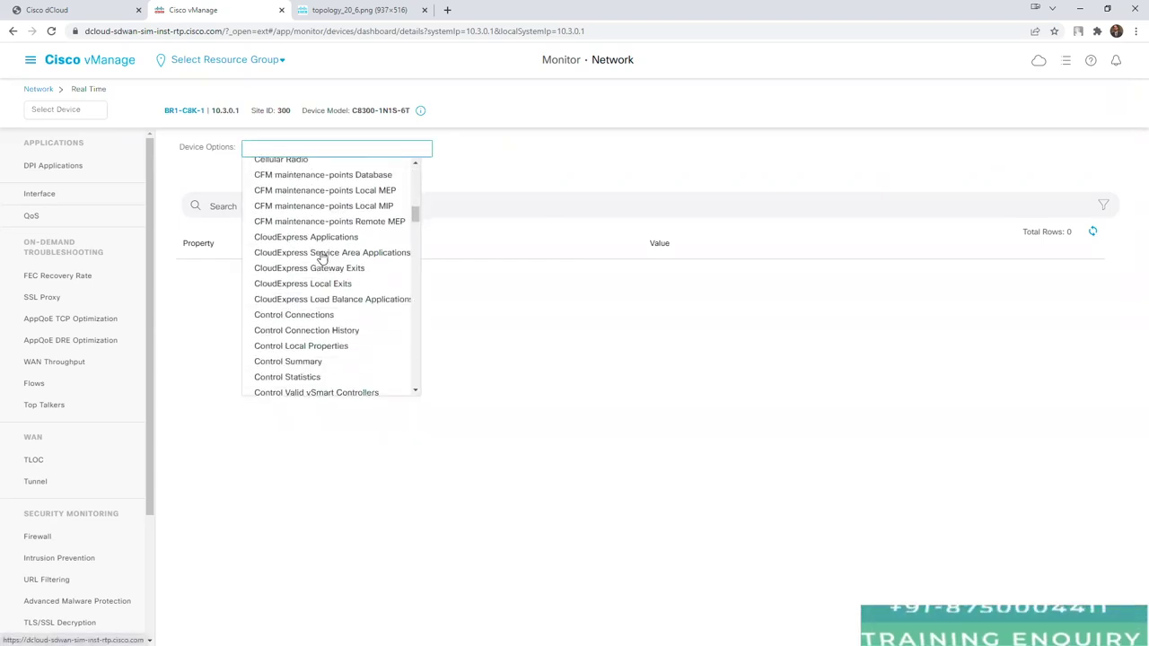
{"action": "scroll", "coordinate": [322, 257], "scroll_direction": "down", "scroll_amount": 3}
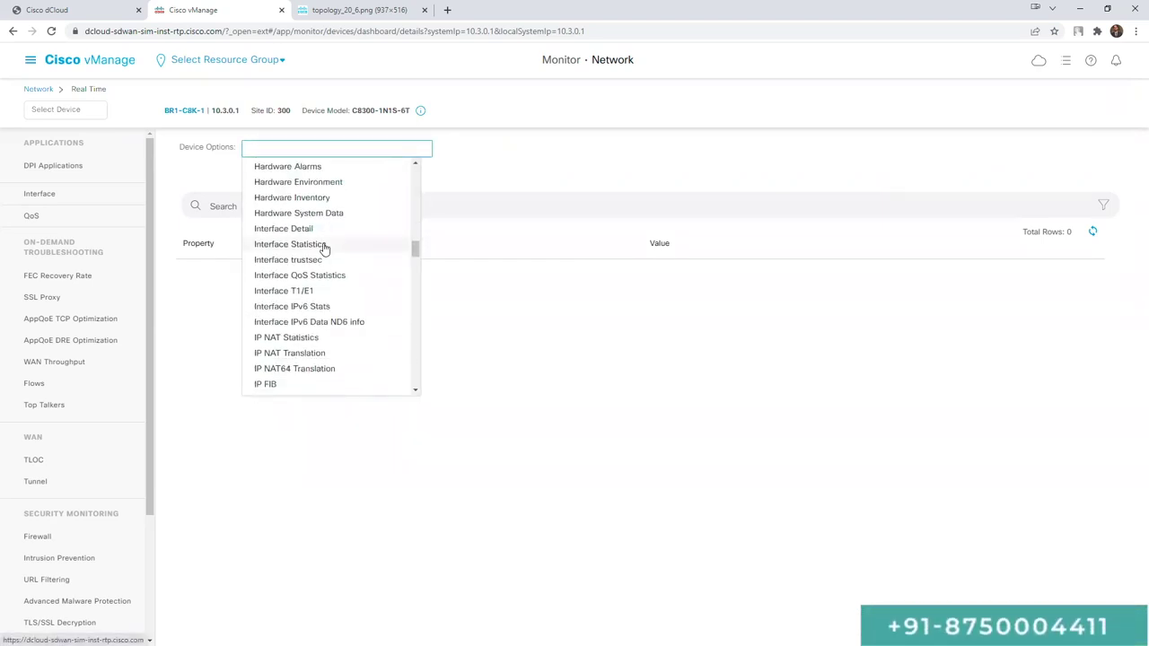
{"action": "left_click", "coordinate": [324, 245]}
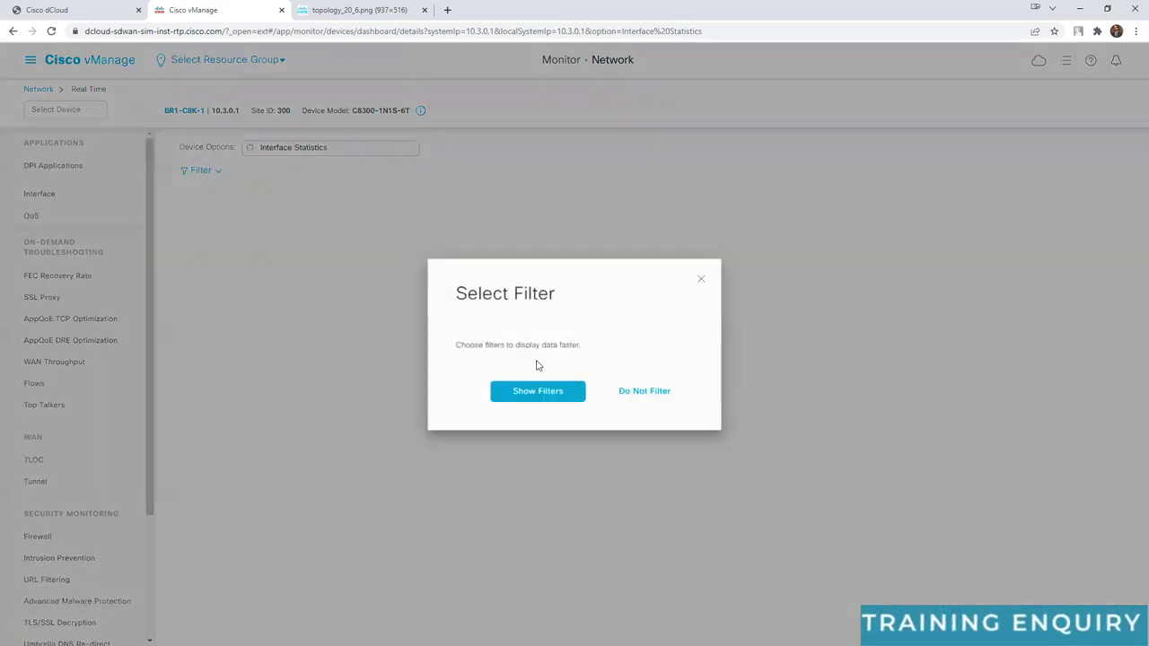
{"action": "left_click", "coordinate": [639, 392]}
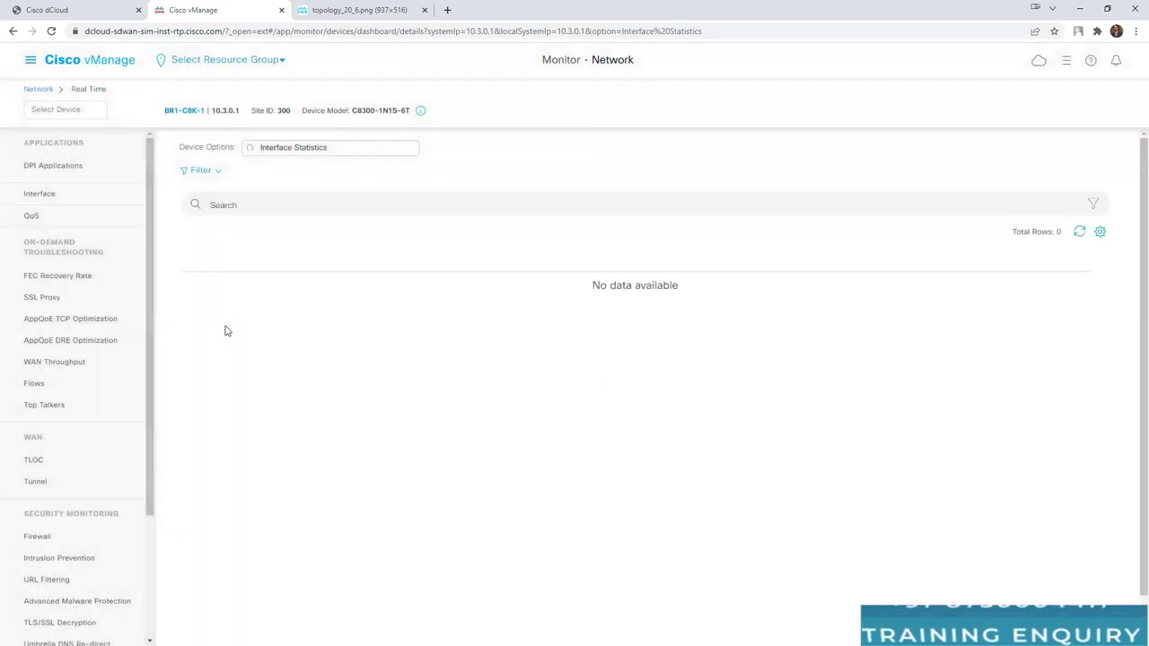
Display the Interface Detail device option for BR1-C8K-1 without applying a filter.
{"action": "left_click", "coordinate": [288, 156]}
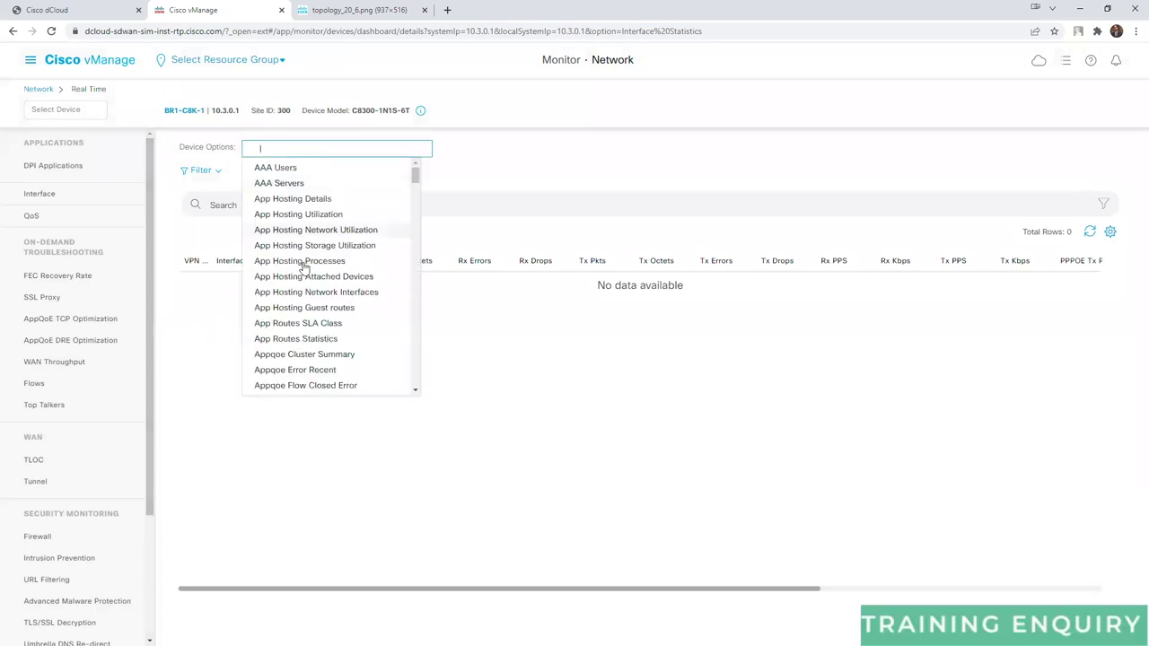
{"action": "scroll", "coordinate": [303, 267], "scroll_direction": "down", "scroll_amount": 15}
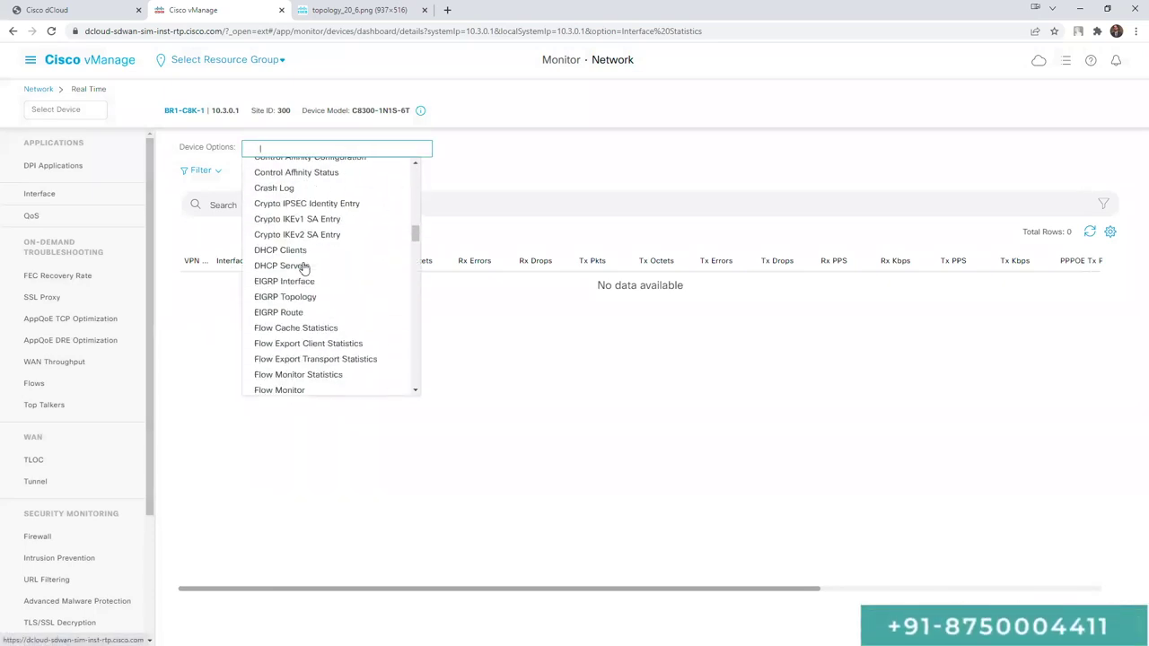
{"action": "scroll", "coordinate": [309, 292], "scroll_direction": "down", "scroll_amount": 2}
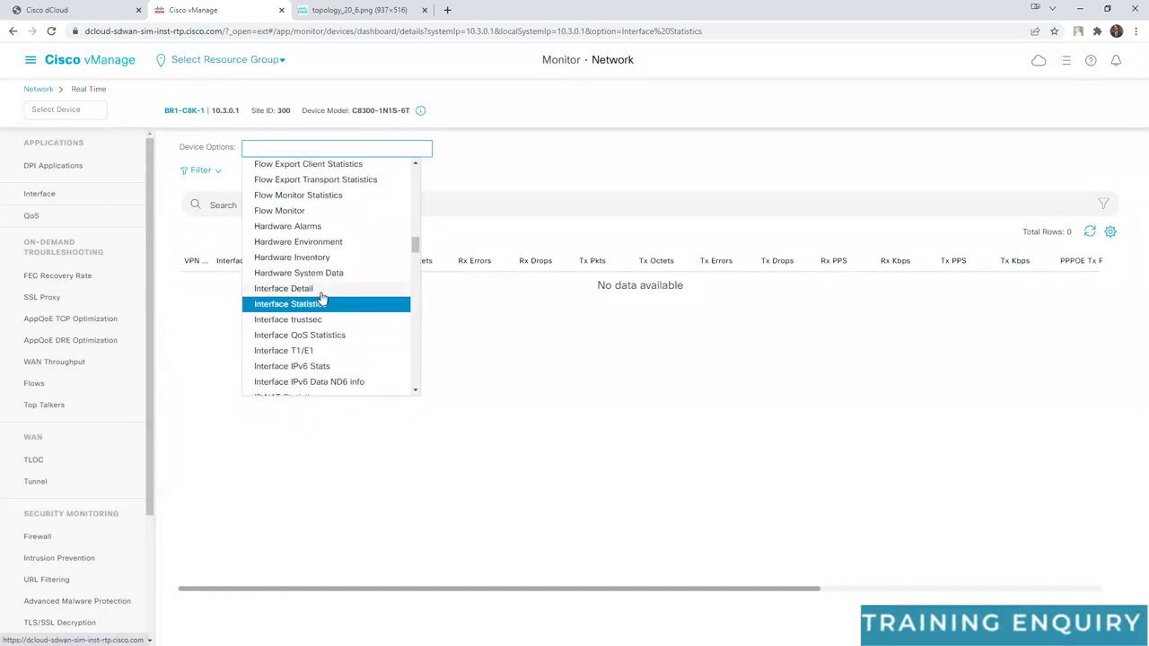
{"action": "left_click", "coordinate": [321, 290]}
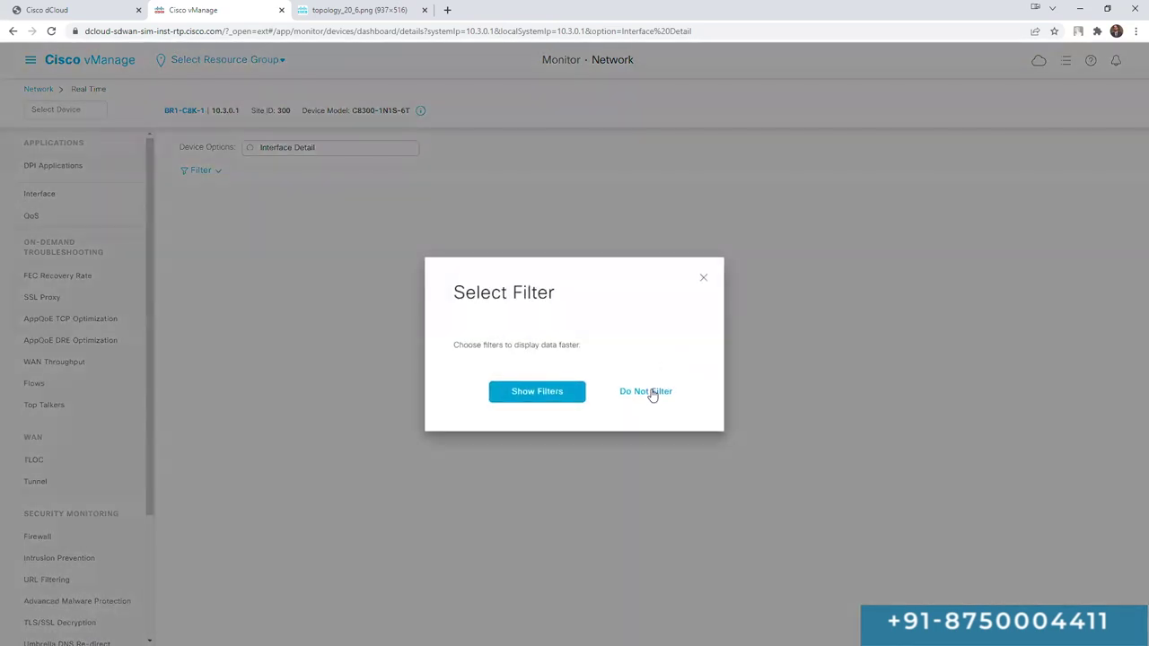
{"action": "left_click", "coordinate": [651, 393]}
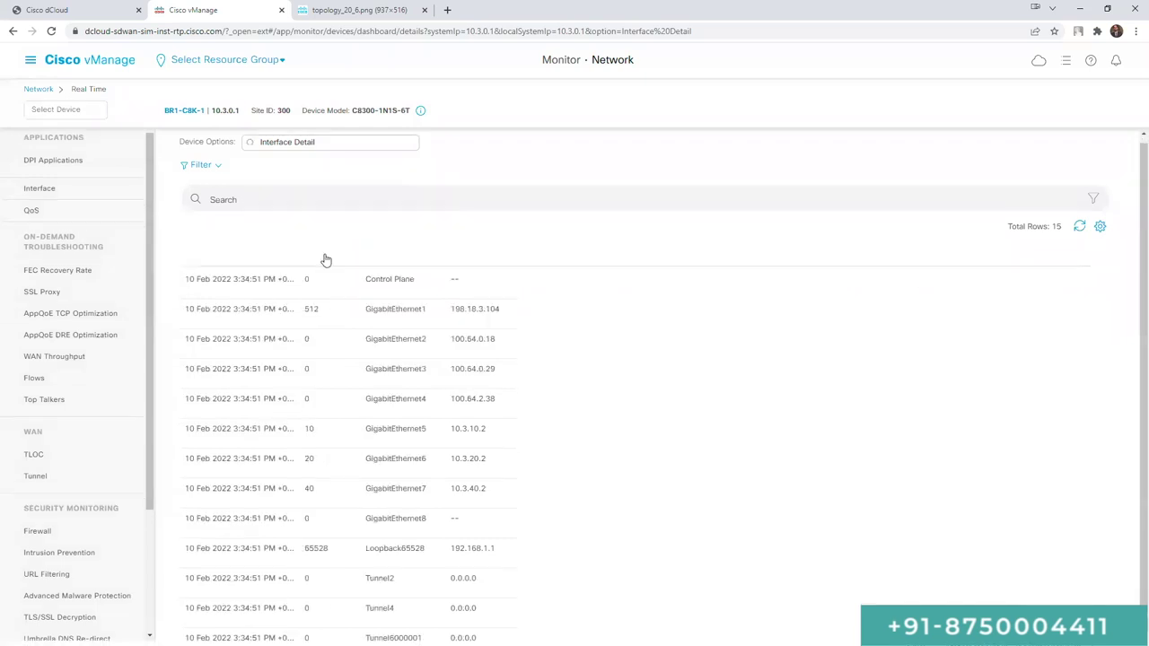
Examine the interface table from GigabitEthernet1 onward, including the subnet mask, MTU, physical address and speed columns.
{"action": "double_click", "coordinate": [410, 314]}
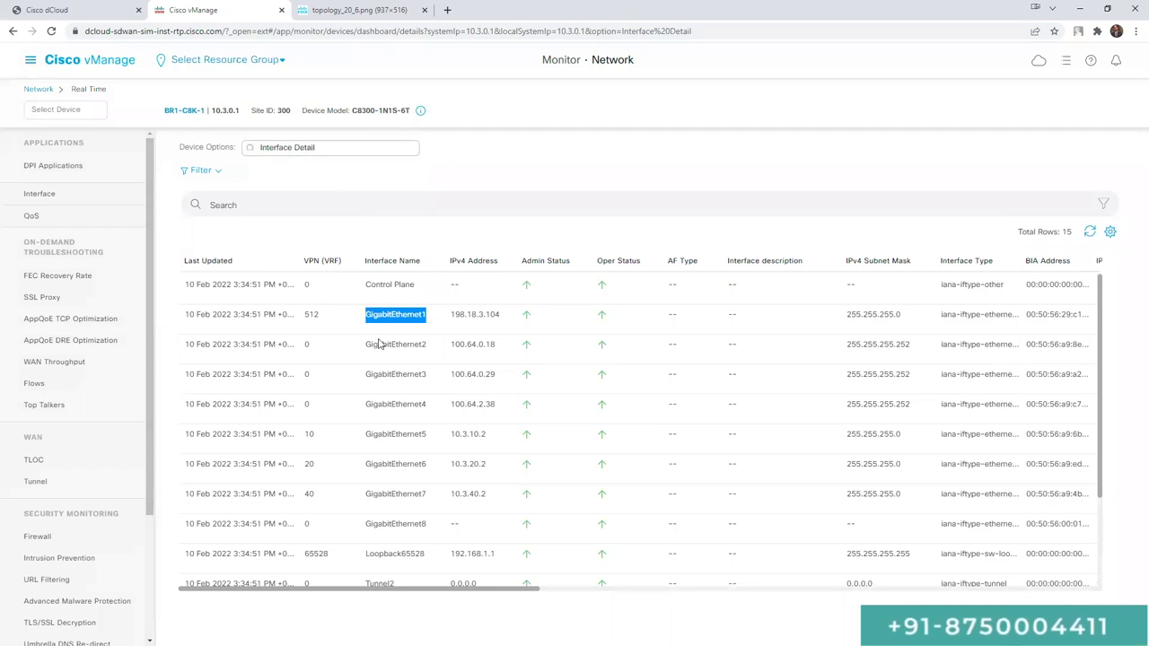
{"action": "left_click_drag", "start_coordinate": [467, 589], "coordinate": [709, 589]}
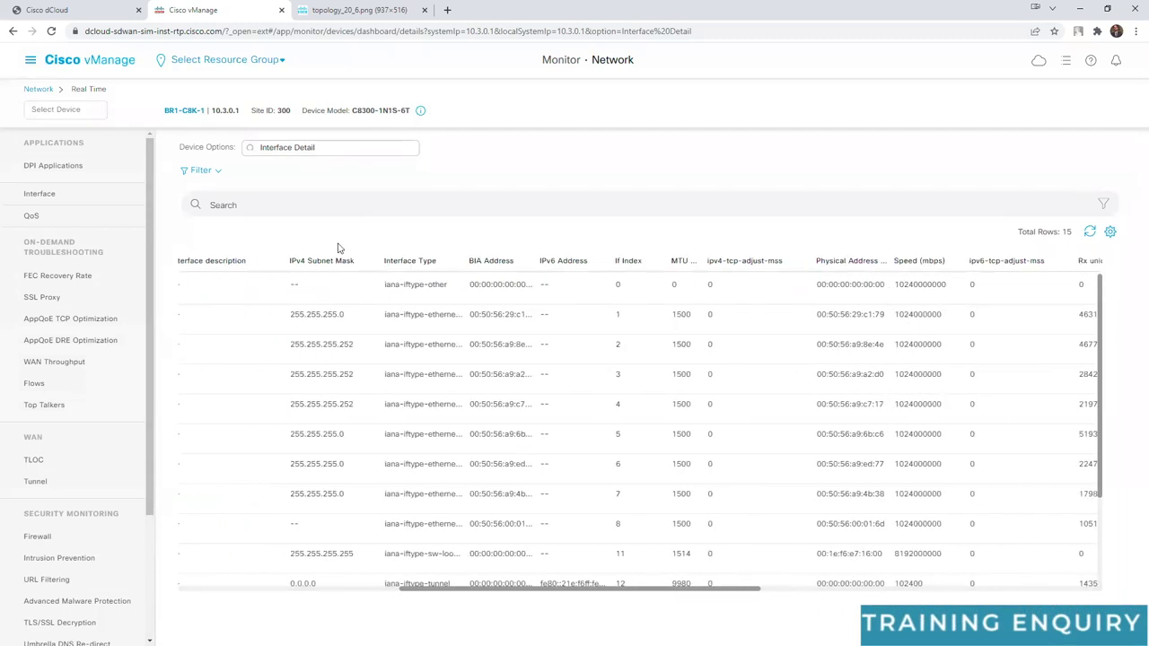
{"action": "left_click_drag", "start_coordinate": [626, 590], "coordinate": [482, 588]}
{"action": "left_click_drag", "start_coordinate": [341, 574], "coordinate": [209, 344]}
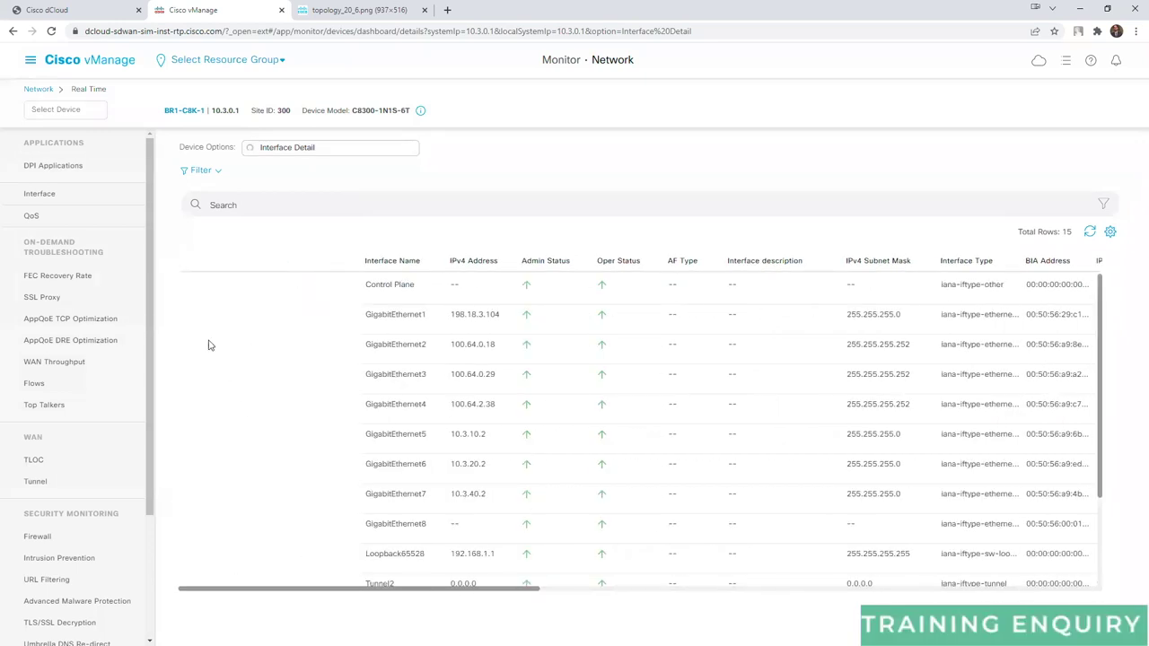
Return to the main dashboard, look over its widgets, and expand the main navigation menu.
{"action": "left_click", "coordinate": [60, 58]}
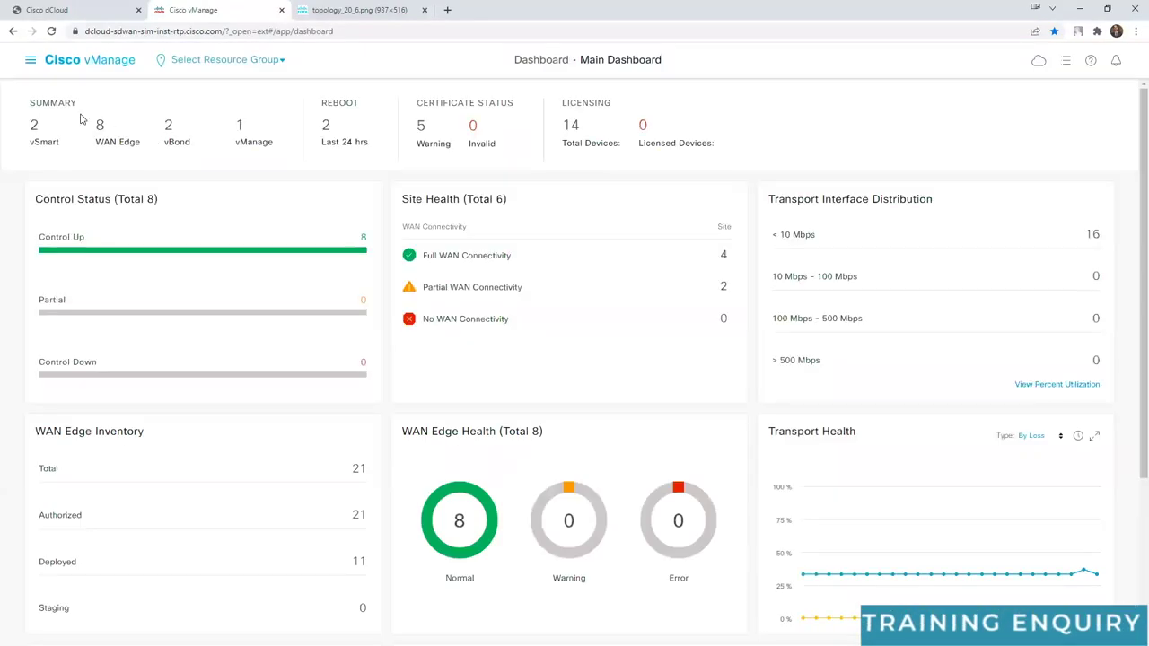
{"action": "scroll", "coordinate": [508, 202], "scroll_direction": "down", "scroll_amount": 3}
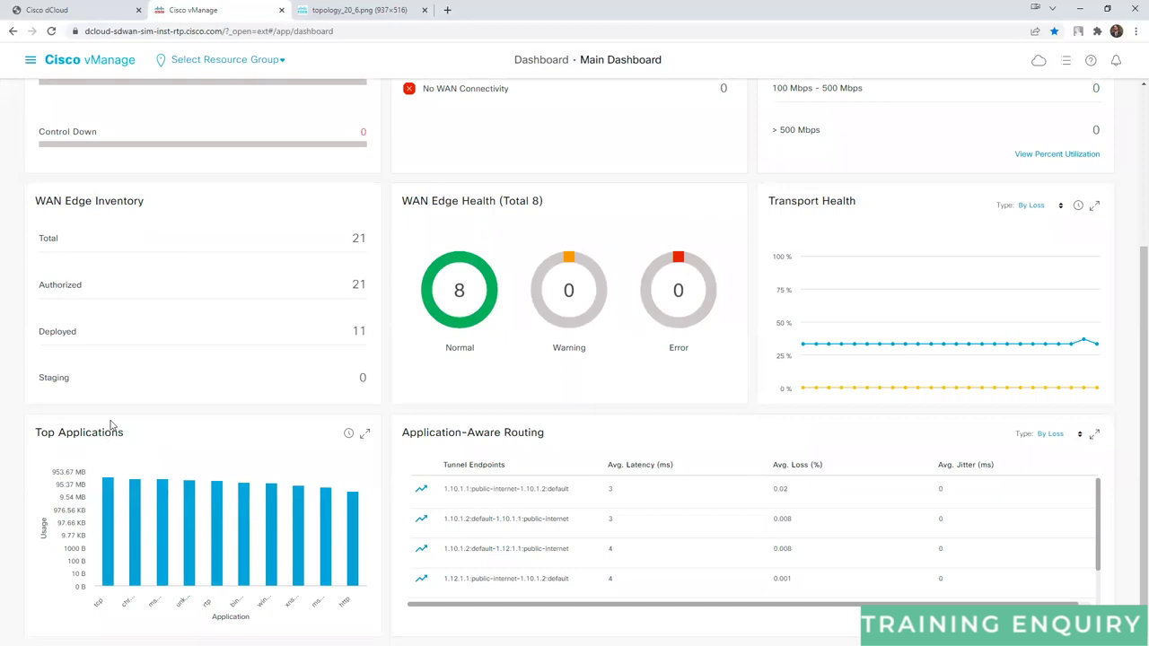
{"action": "scroll", "coordinate": [113, 413], "scroll_direction": "up", "scroll_amount": 3}
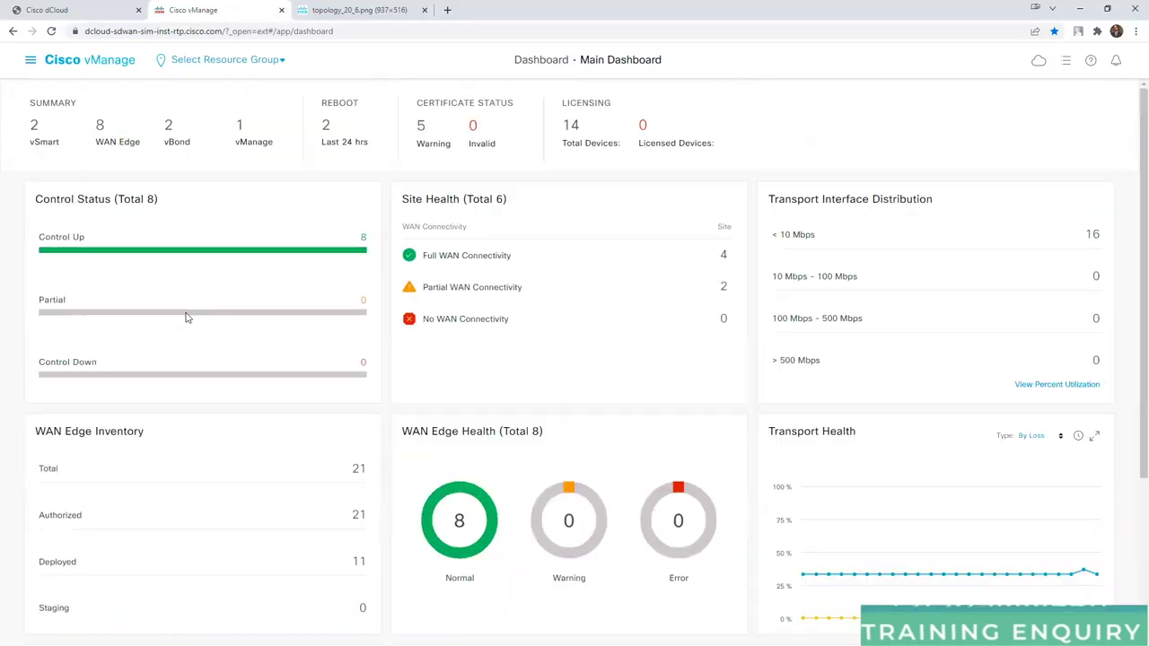
{"action": "left_click", "coordinate": [31, 63]}
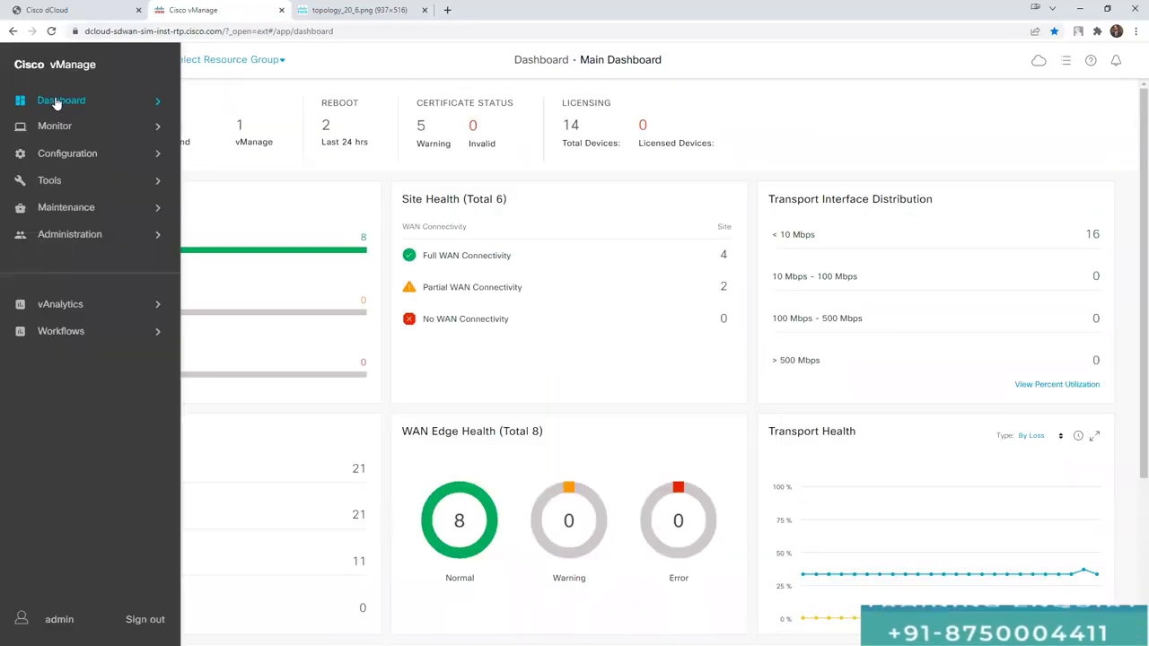
Open the Security dashboard and enlarge the FireWall Enforcement chart of inspected sessions.
{"action": "mouse_move", "coordinate": [57, 99]}
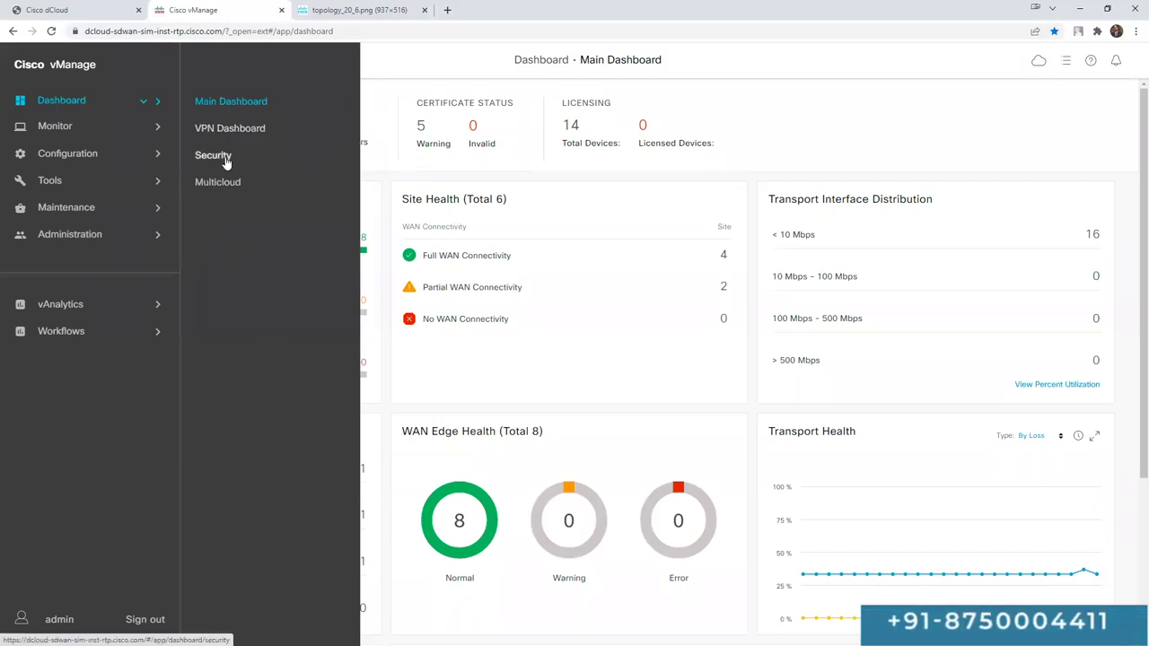
{"action": "left_click", "coordinate": [226, 159]}
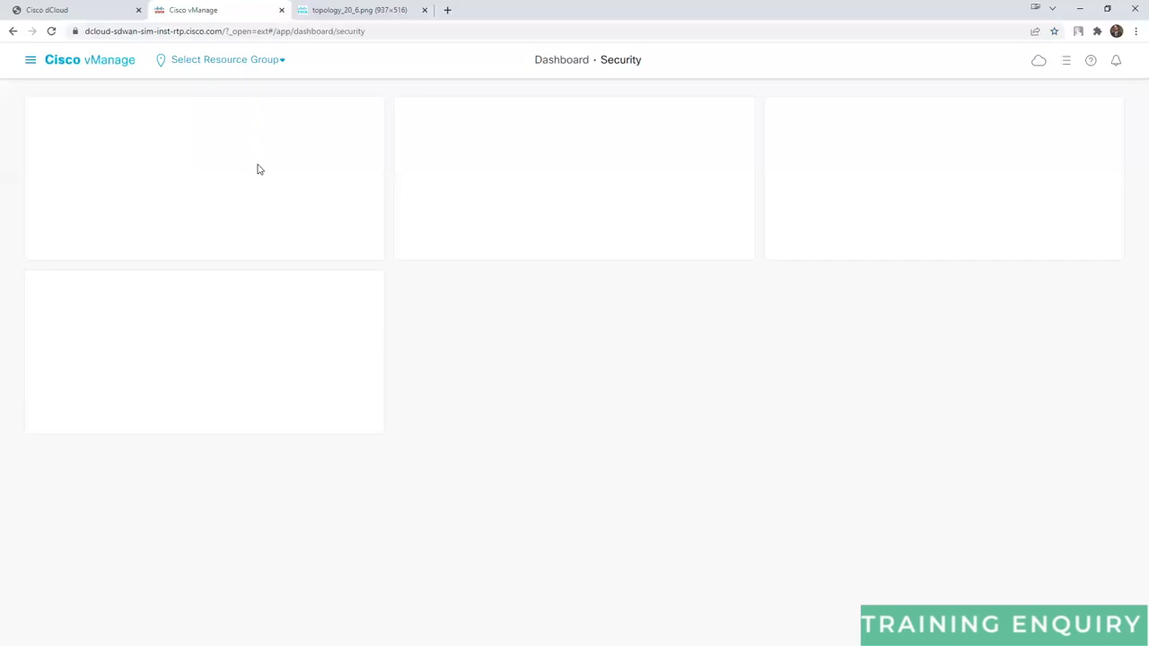
{"action": "left_click", "coordinate": [363, 118]}
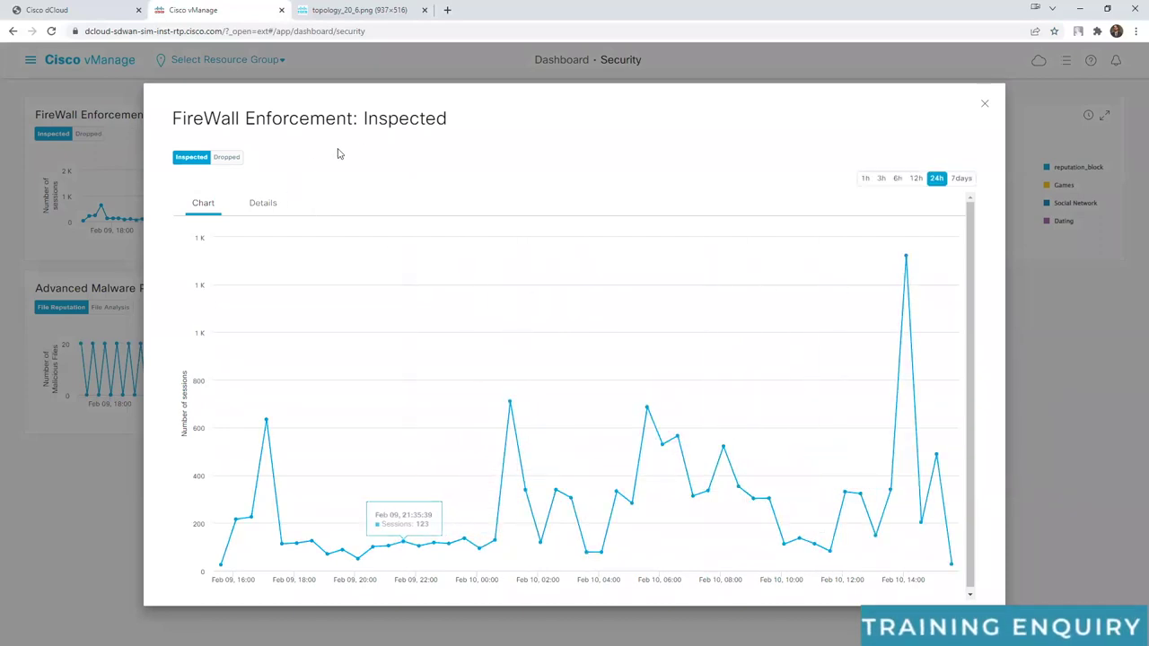
{"action": "double_click", "coordinate": [377, 118]}
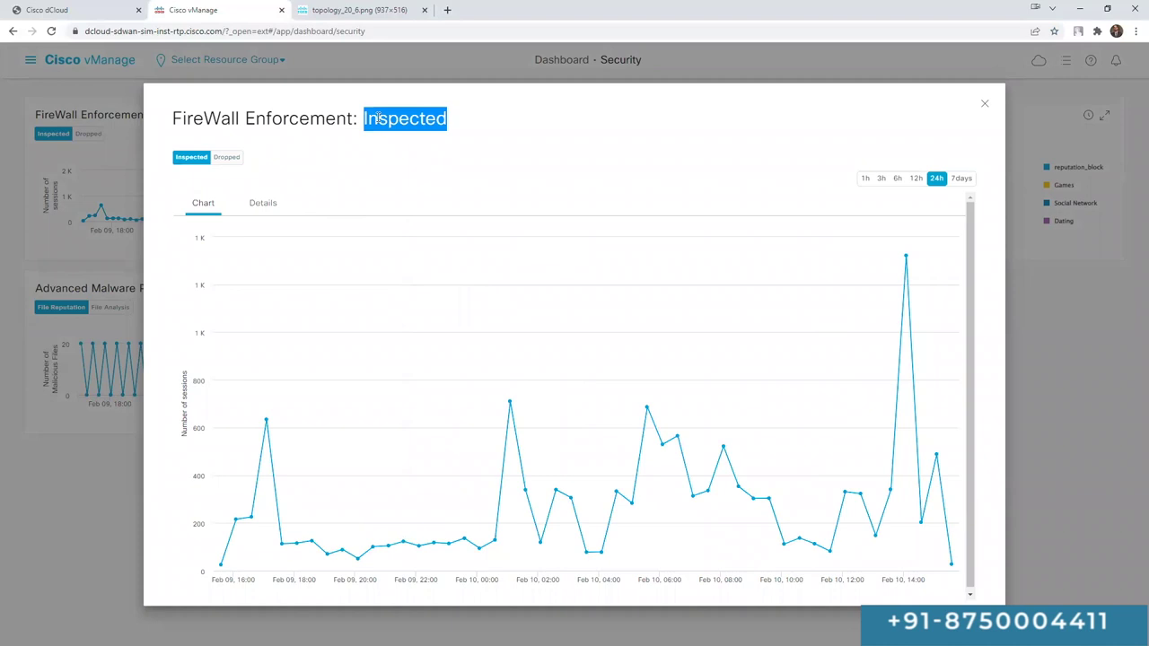
View the dropped packets in the FireWall Enforcement chart for the past 1h and close the enlarged chart.
{"action": "left_click", "coordinate": [231, 158]}
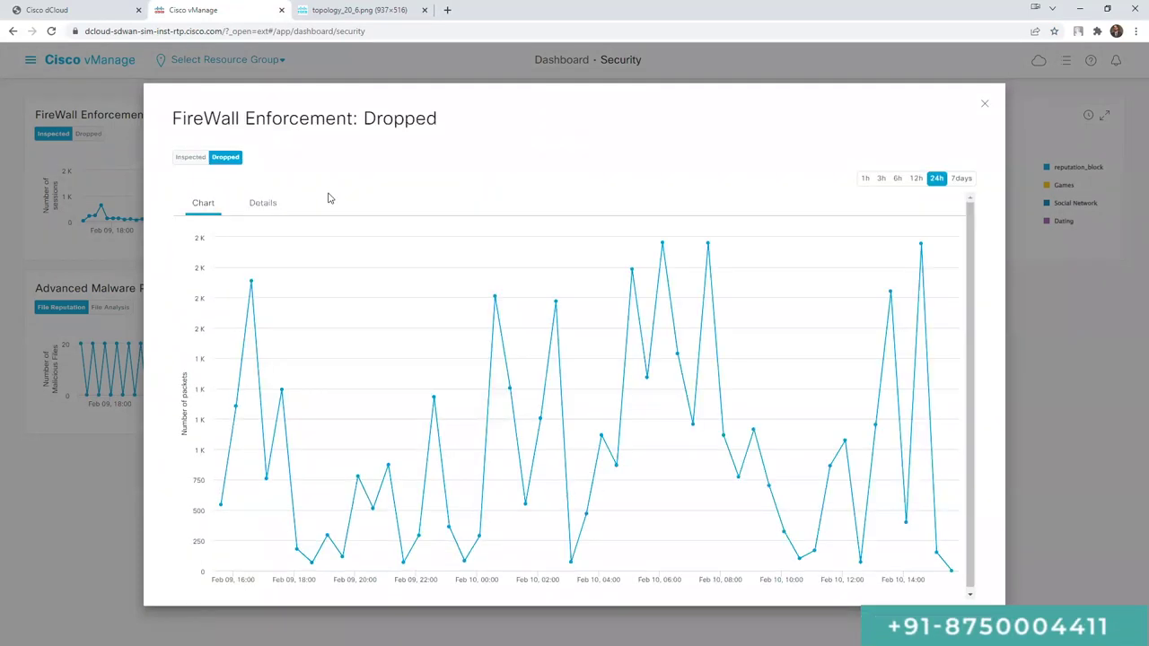
{"action": "left_click", "coordinate": [866, 182]}
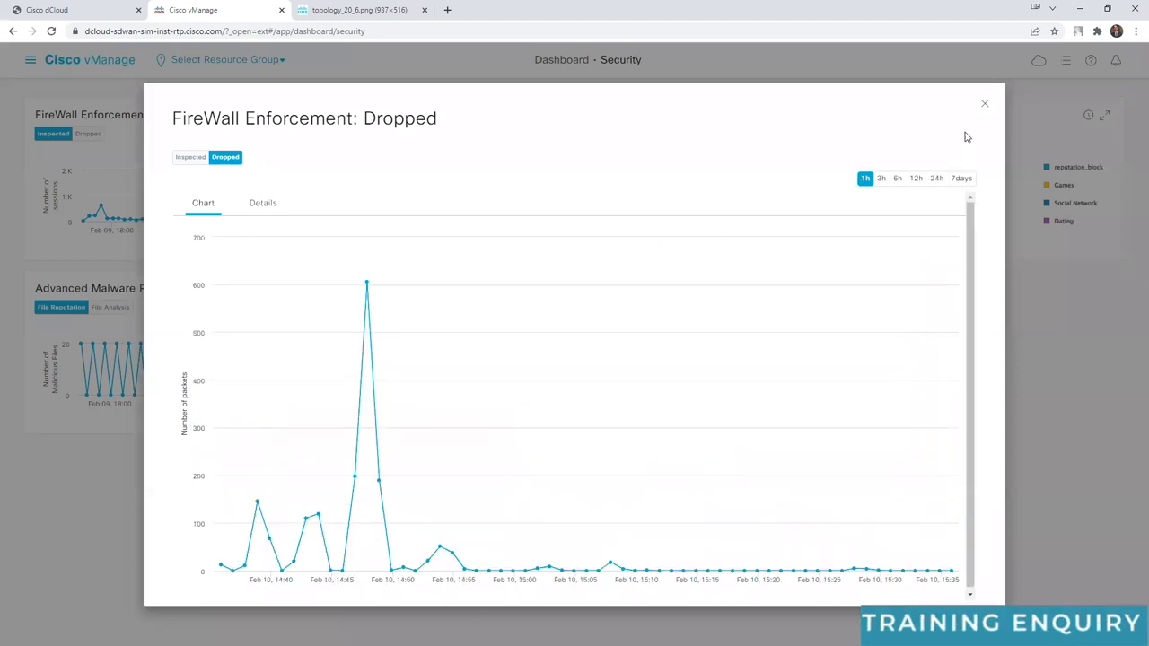
{"action": "left_click", "coordinate": [985, 107]}
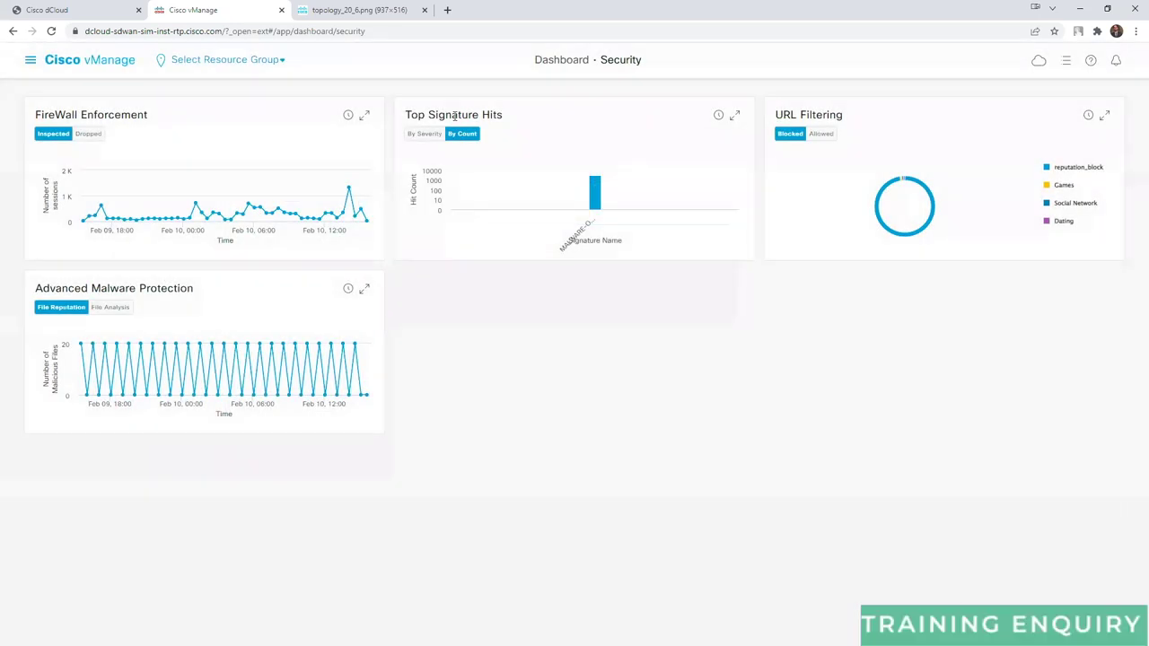
Look over the URL Filtering and Advanced Malware Protection widgets, and open the Multicloud dashboard.
{"action": "left_click_drag", "start_coordinate": [769, 126], "coordinate": [845, 117]}
{"action": "triple_click", "coordinate": [179, 285]}
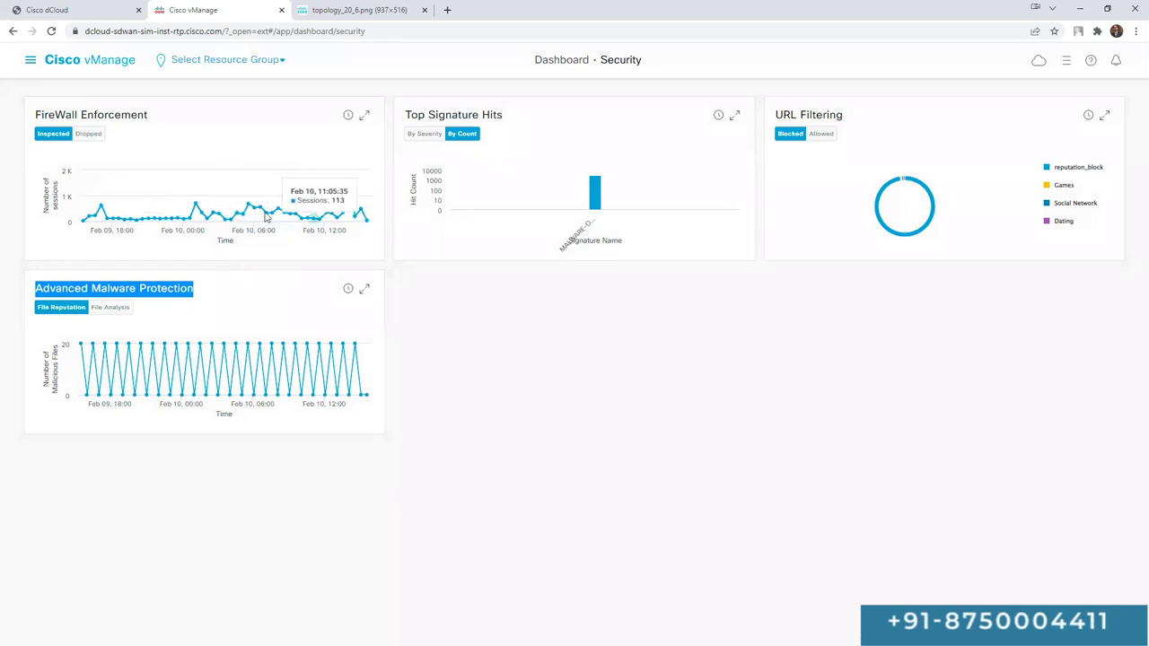
{"action": "left_click", "coordinate": [30, 59]}
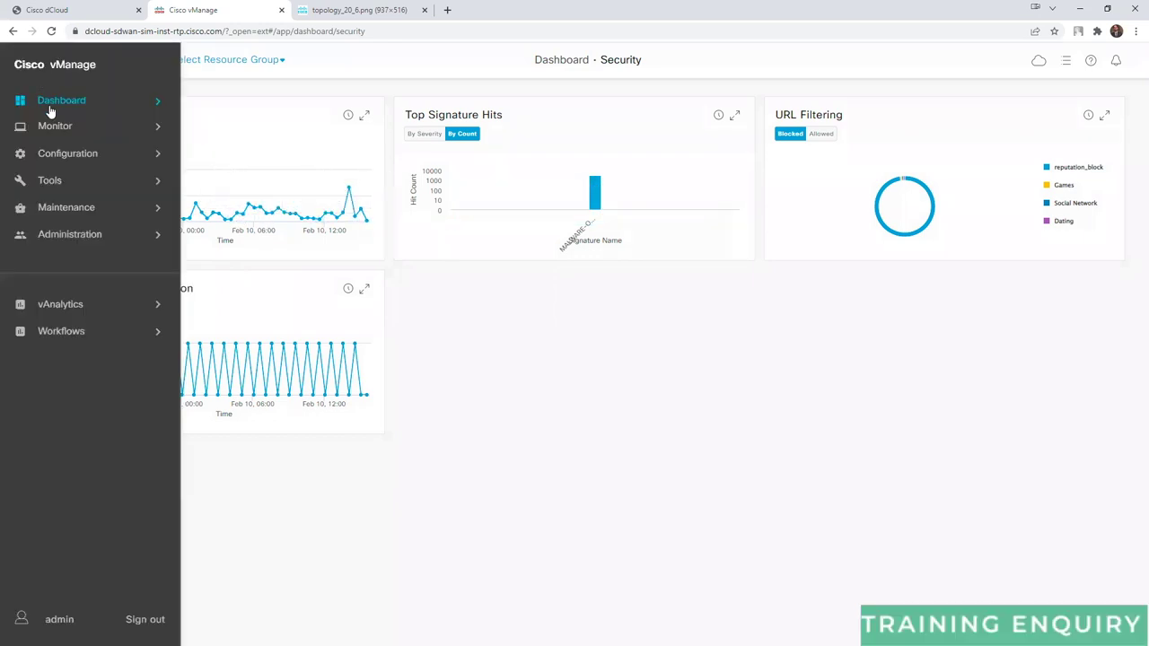
{"action": "mouse_move", "coordinate": [50, 110]}
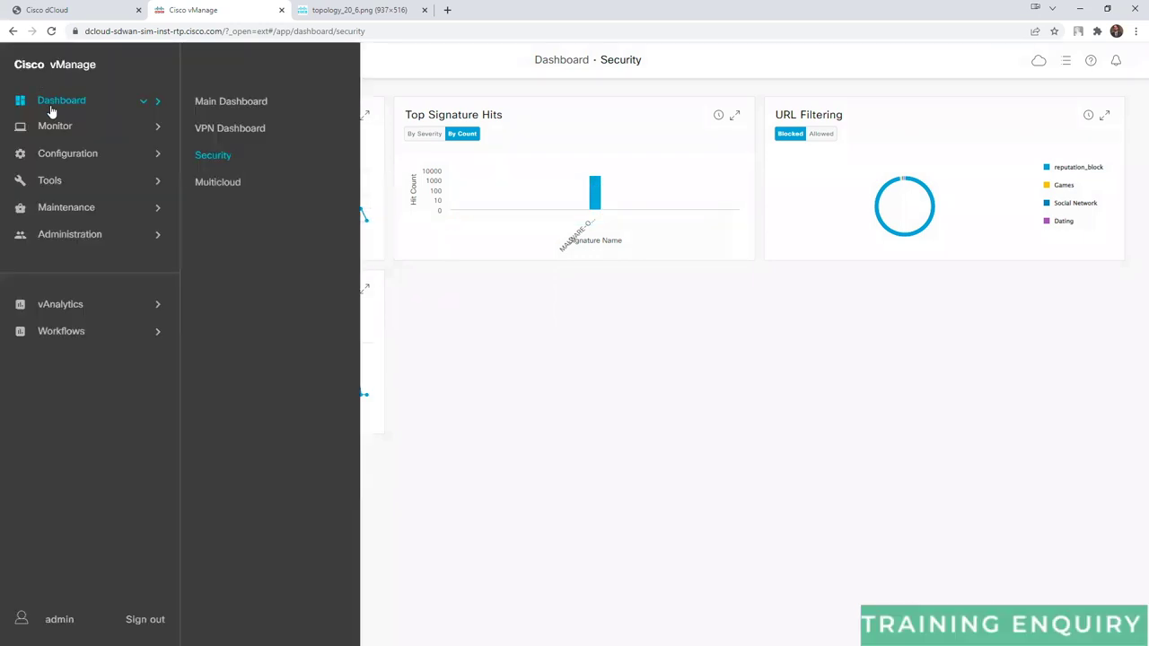
{"action": "left_click", "coordinate": [228, 189]}
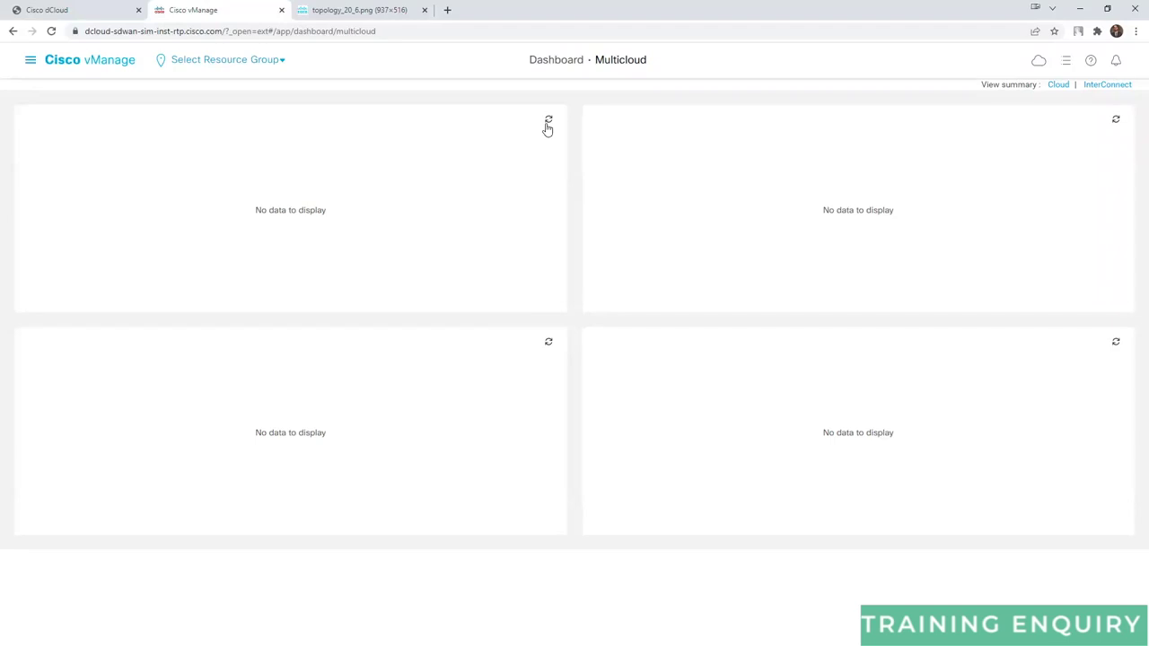
Open the Geography monitoring map and zoom into the northern California device cluster to reveal its individual devices.
{"action": "left_click", "coordinate": [29, 61]}
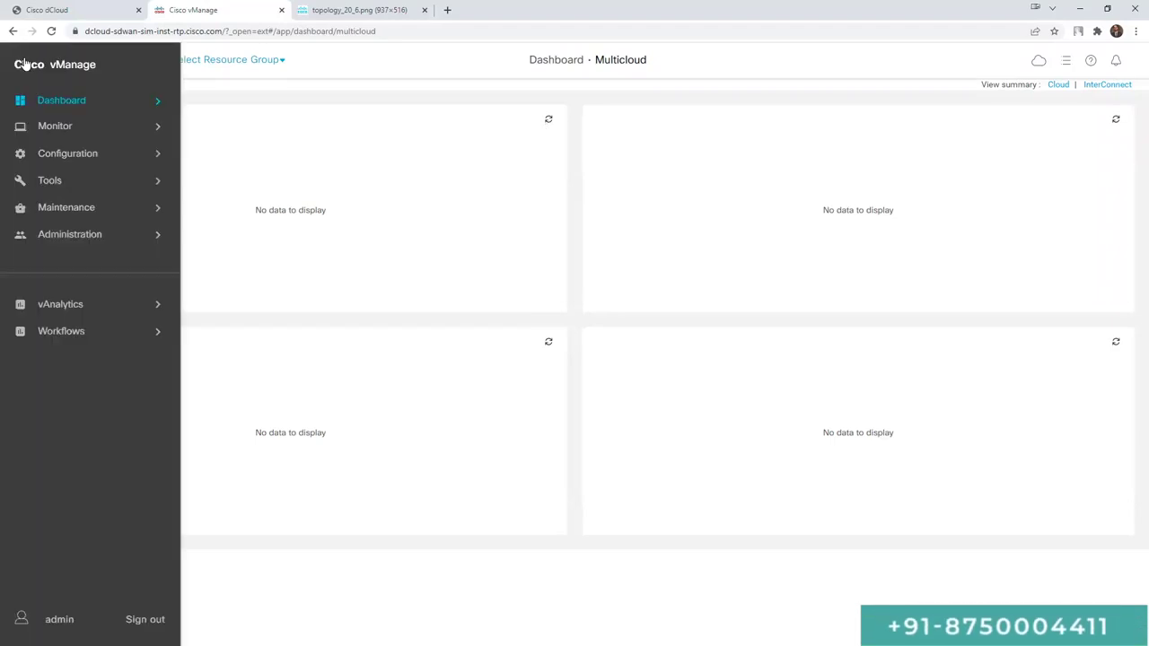
{"action": "mouse_move", "coordinate": [61, 126]}
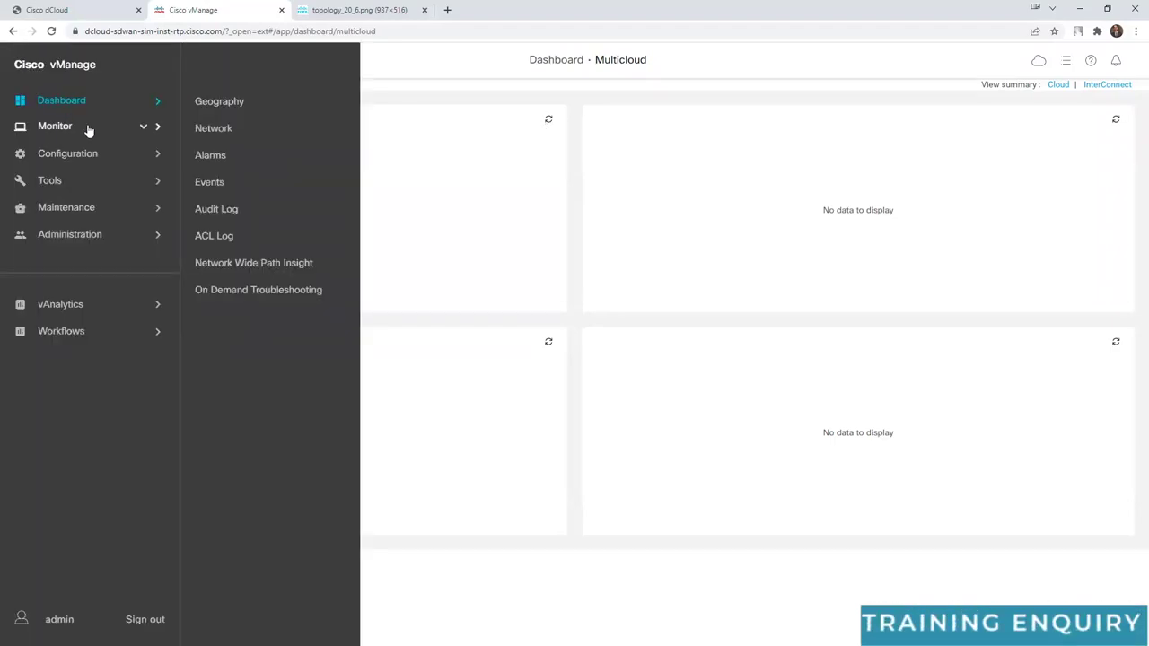
{"action": "left_click", "coordinate": [224, 113]}
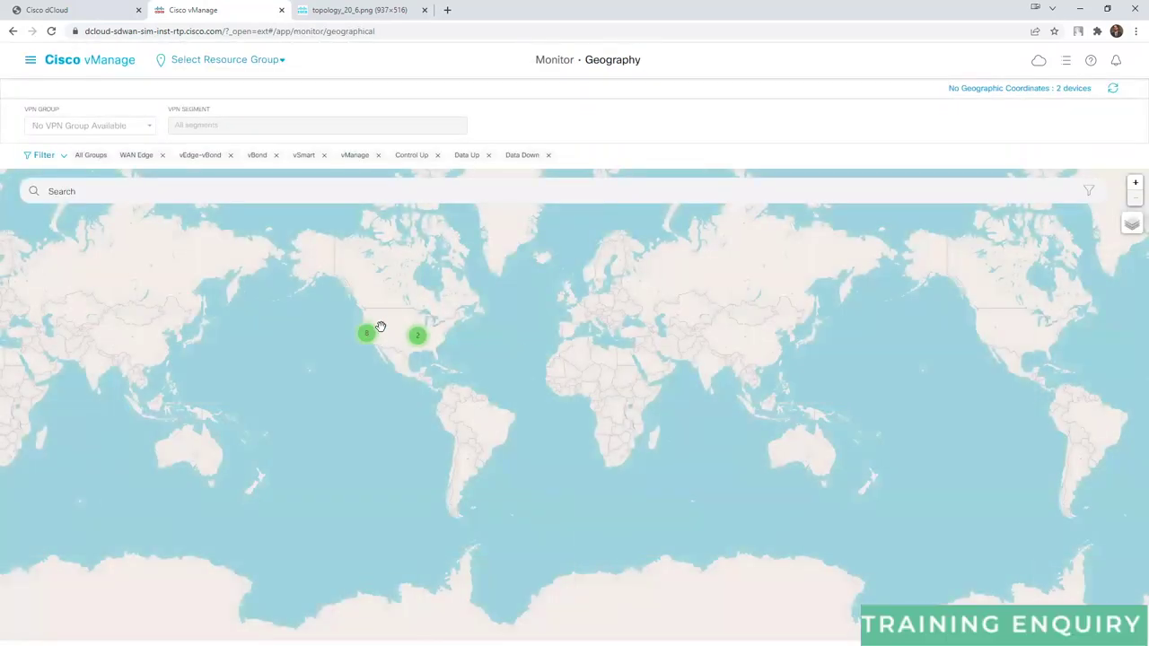
{"action": "left_click", "coordinate": [368, 336]}
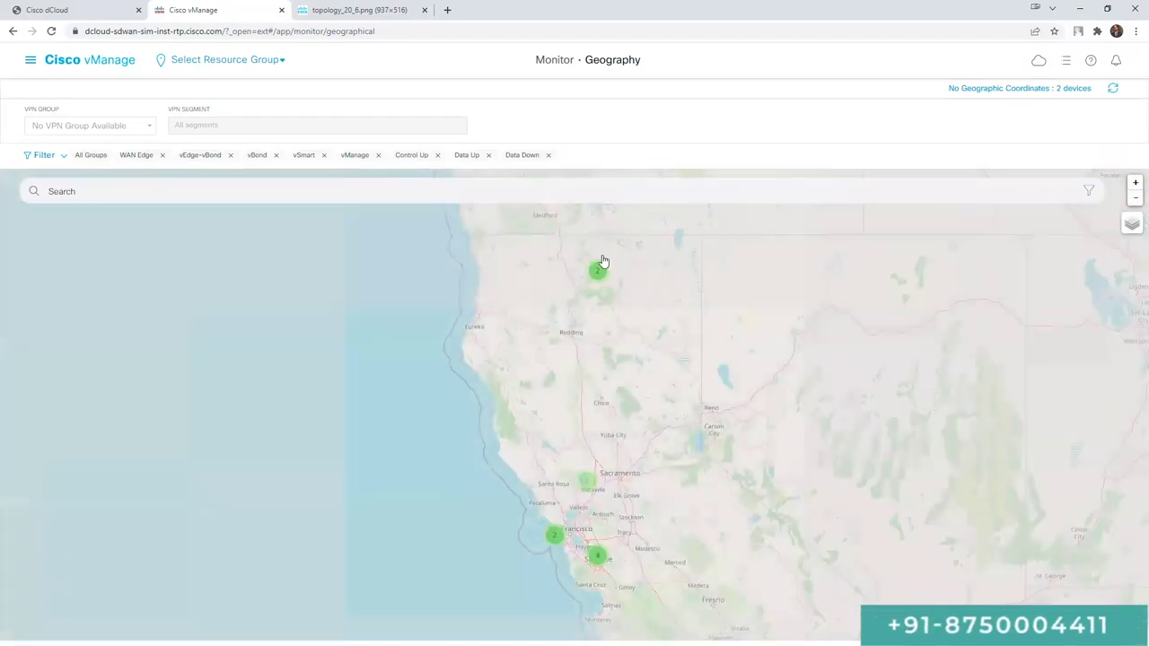
{"action": "left_click", "coordinate": [599, 248]}
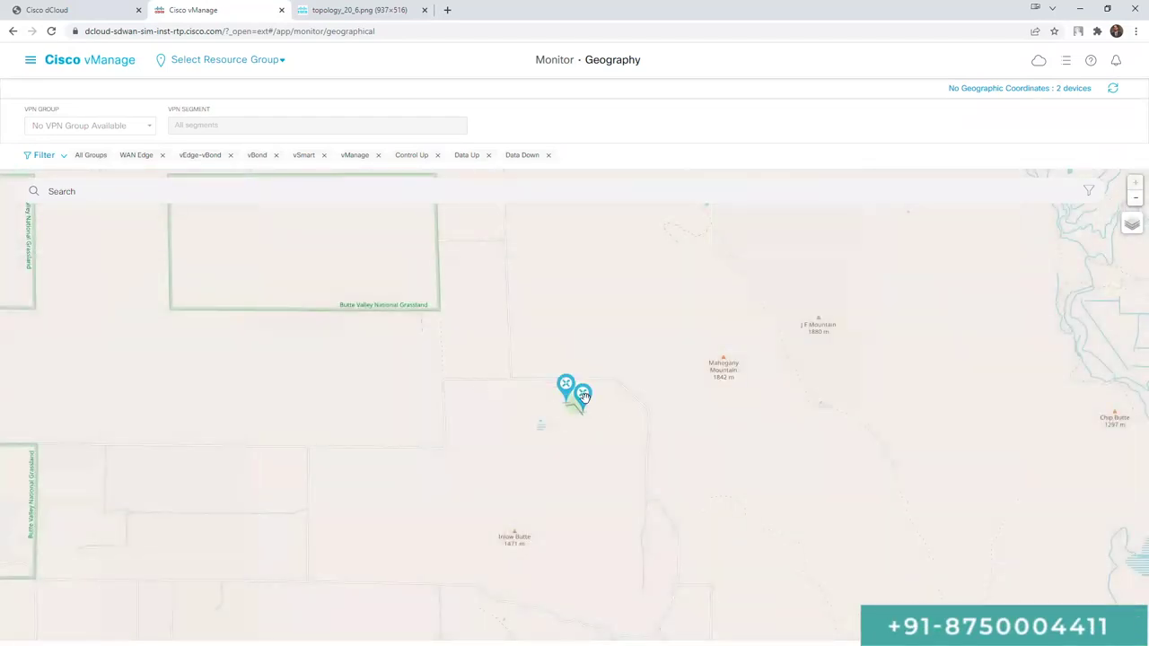
Display the list of WAN Edge devices on the Network monitoring page.
{"action": "left_click", "coordinate": [30, 60]}
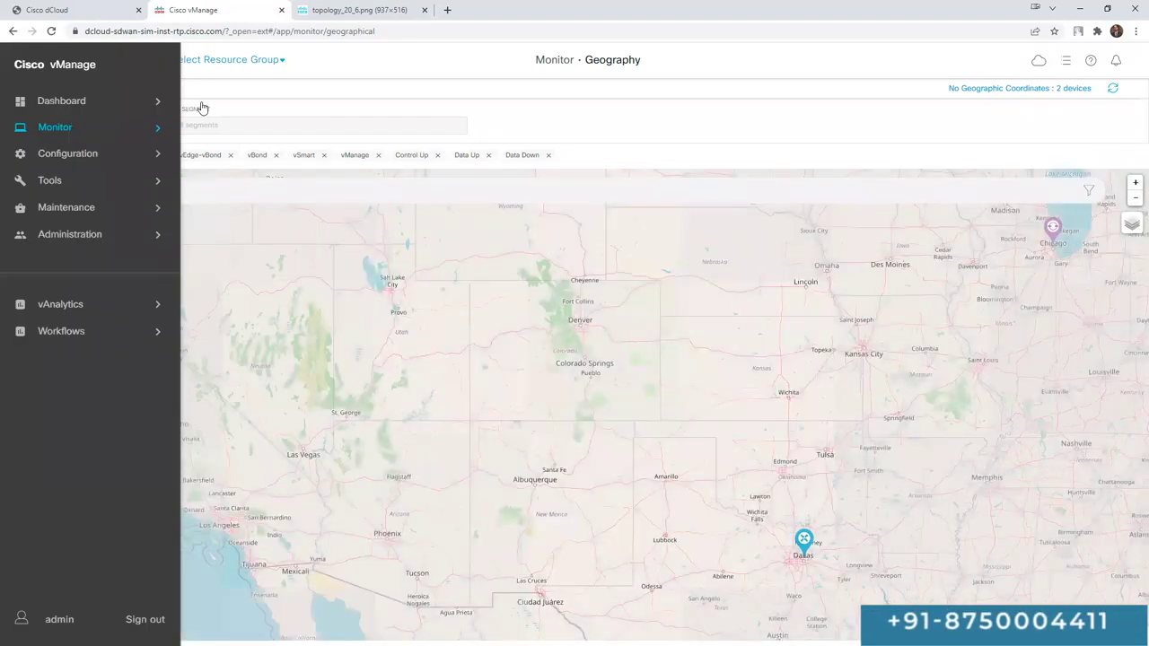
{"action": "left_click", "coordinate": [214, 129]}
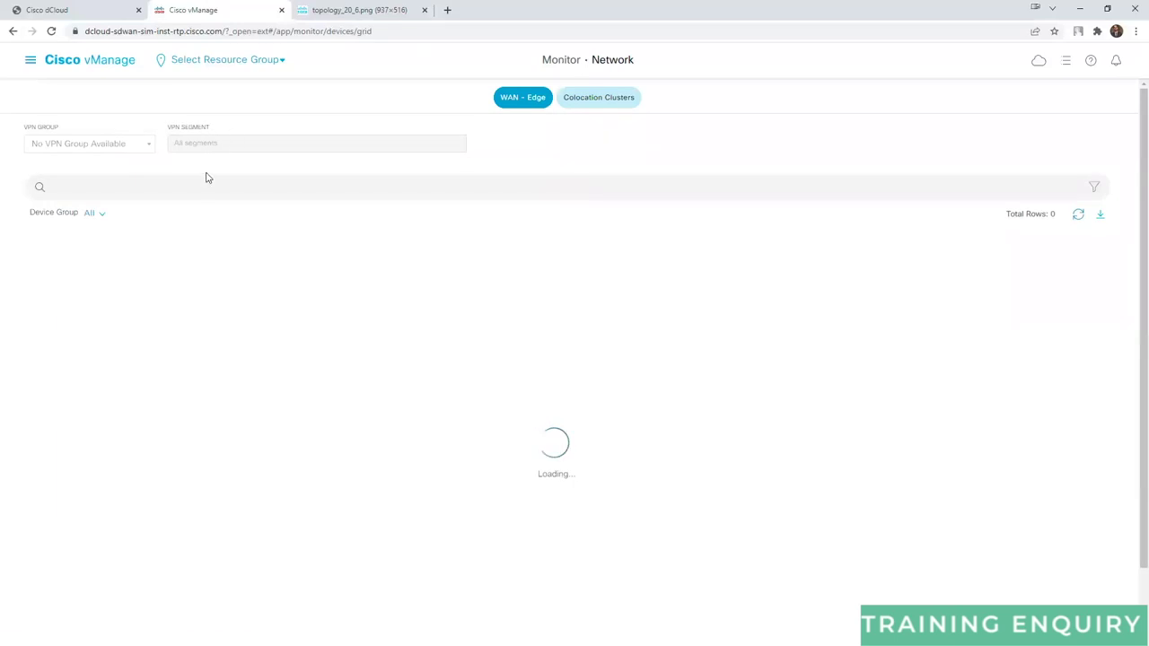
{"action": "scroll", "coordinate": [125, 359], "scroll_direction": "down", "scroll_amount": 1}
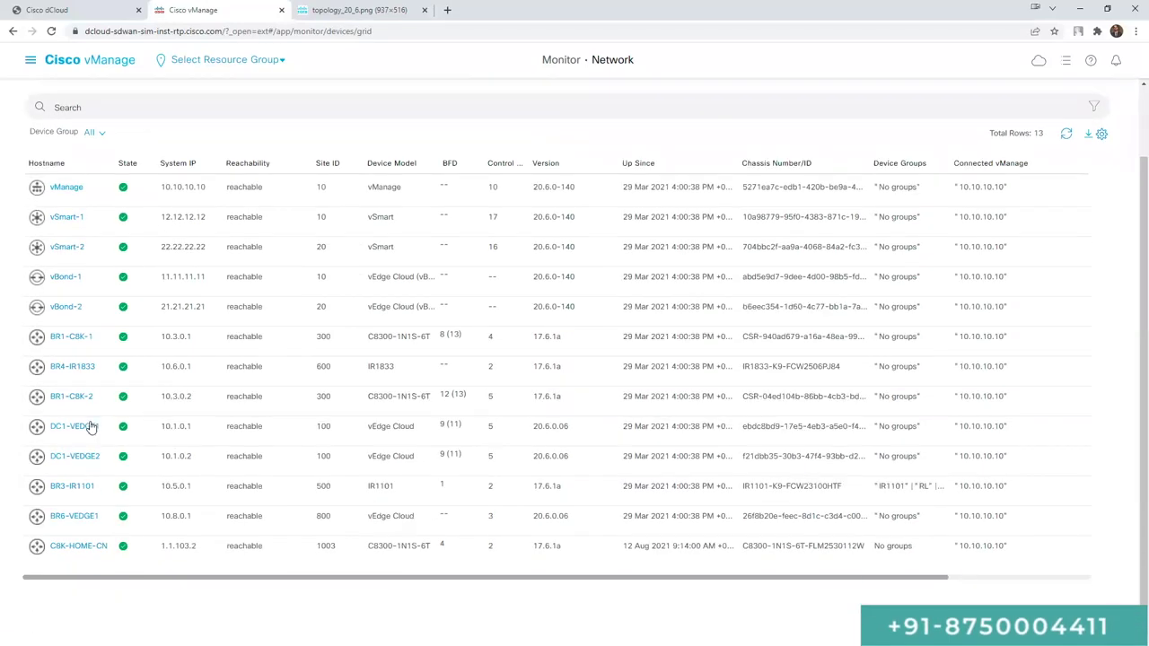
Open the DC1-VEDGE1 device details and view its DPI Applications page.
{"action": "left_click", "coordinate": [81, 428]}
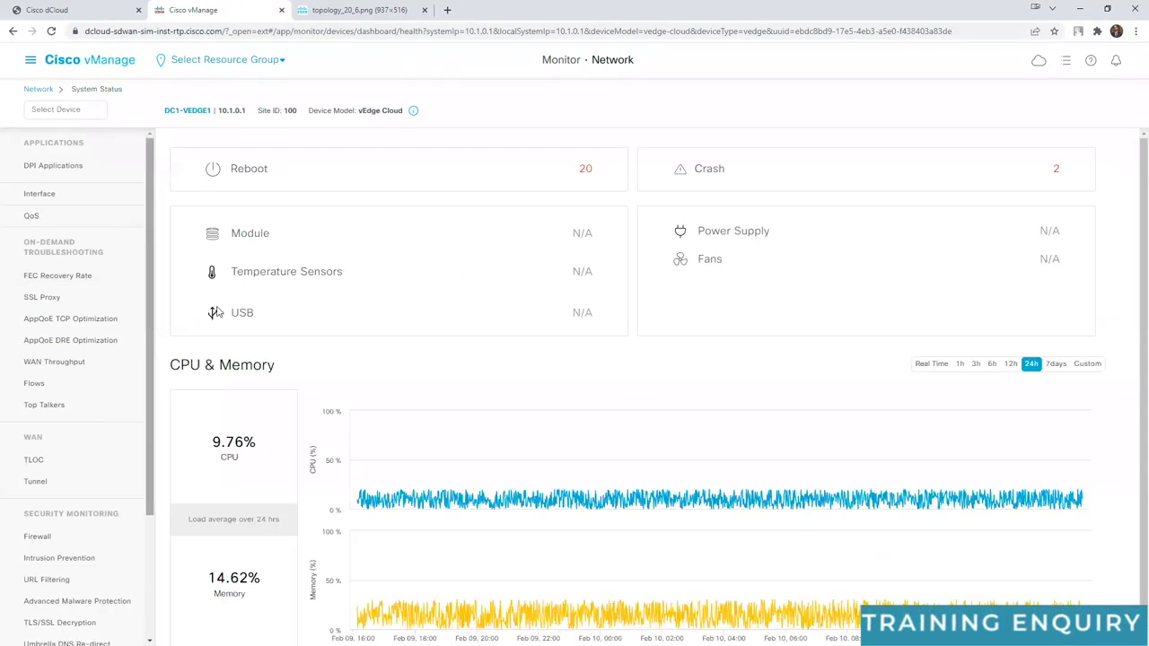
{"action": "left_click", "coordinate": [57, 167]}
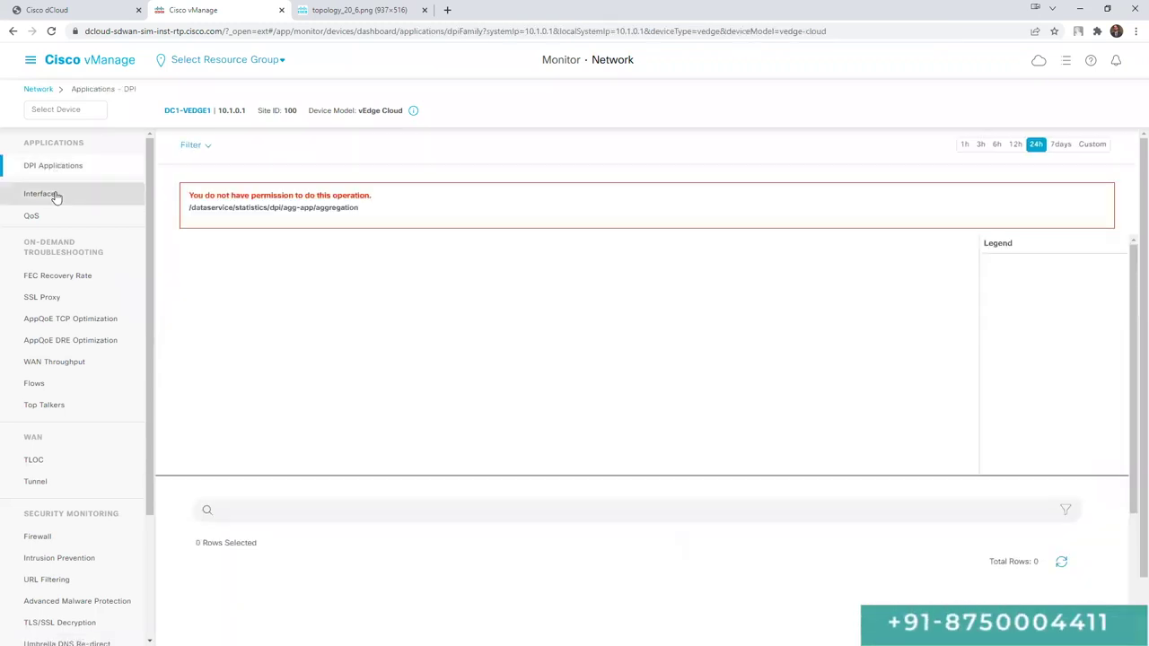
{"action": "triple_click", "coordinate": [202, 194]}
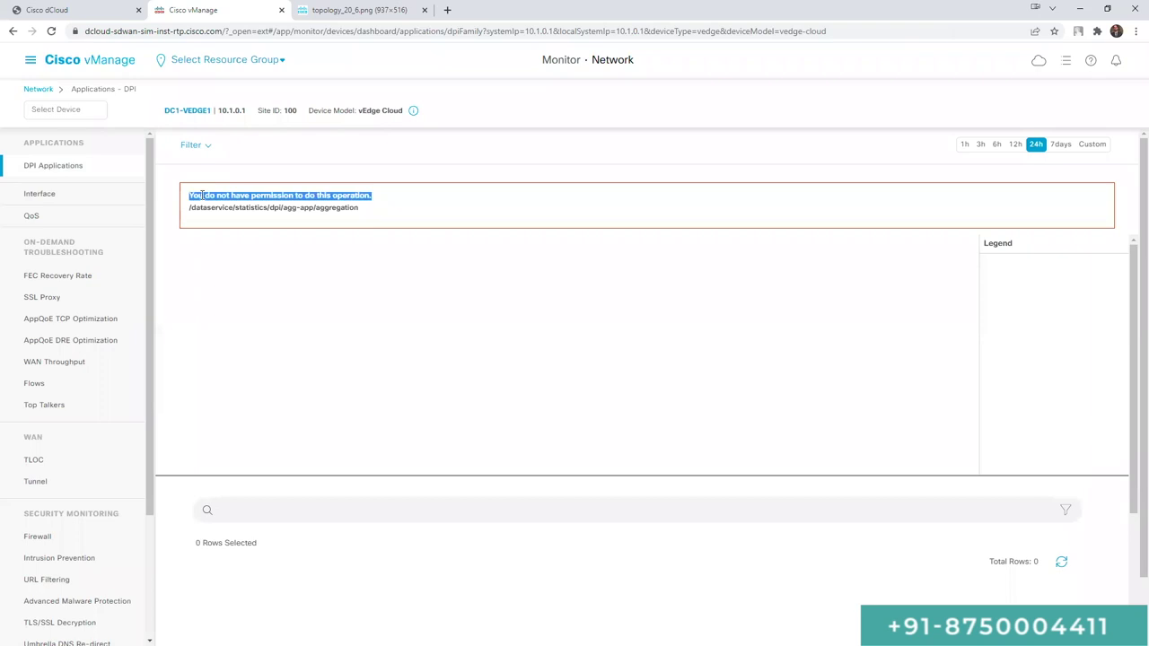
Display the interface chart for DC1-VEDGE1, check its chart options, and list IPv4 and IPv6 separately for each interface.
{"action": "left_click", "coordinate": [33, 196]}
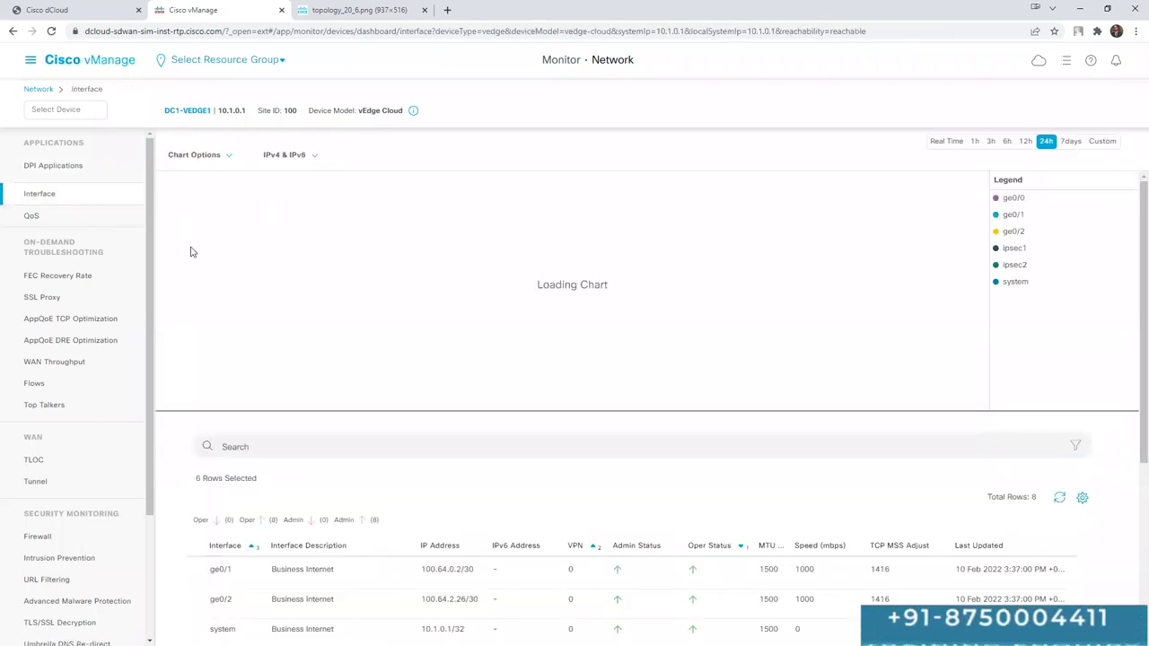
{"action": "left_click", "coordinate": [194, 155]}
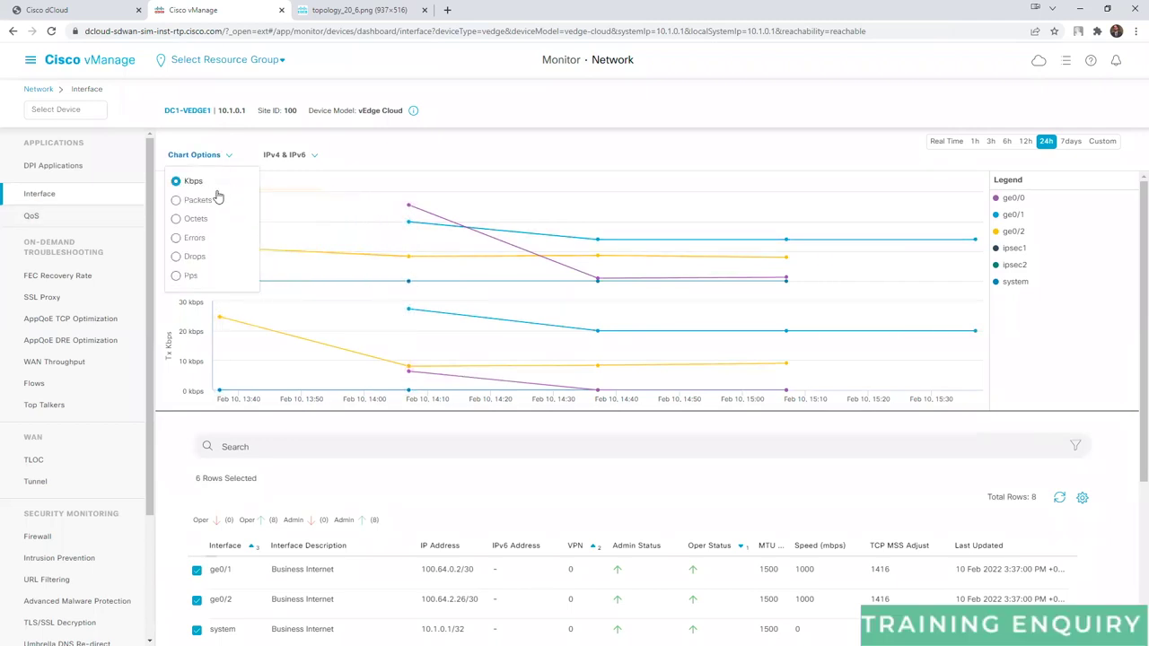
{"action": "left_click", "coordinate": [289, 155]}
{"action": "left_click", "coordinate": [290, 202]}
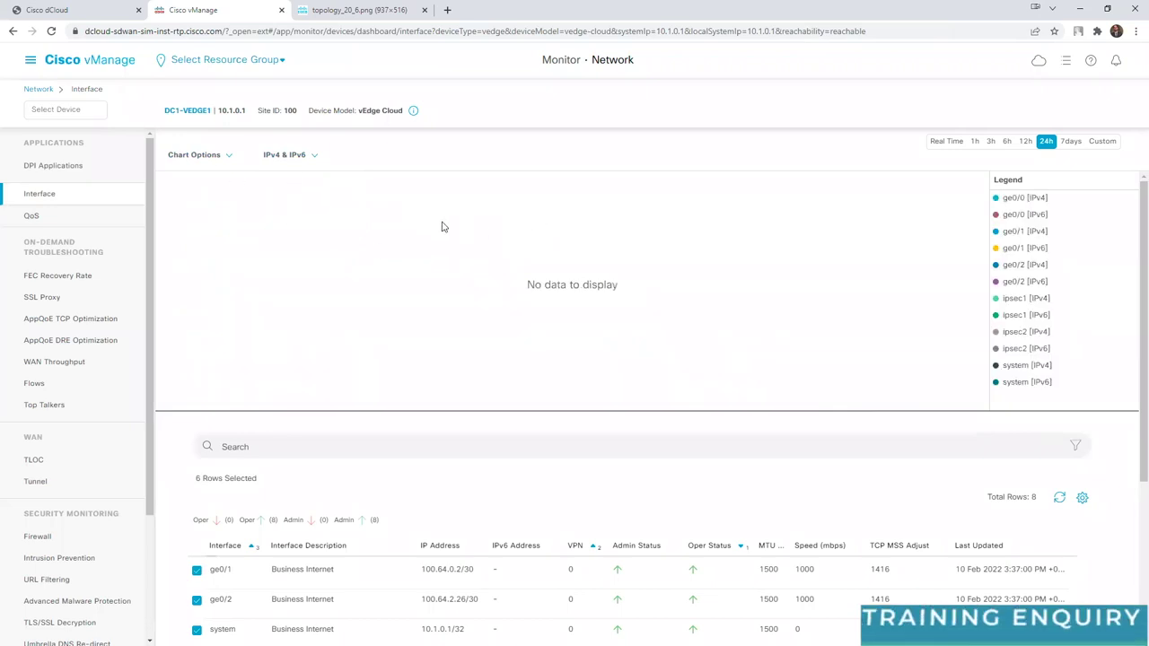
Examine the DC1-VEDGE1 interface table and the available monitoring categories, including Security Monitoring, Control Connections and Real Time.
{"action": "scroll", "coordinate": [413, 279], "scroll_direction": "down", "scroll_amount": 3}
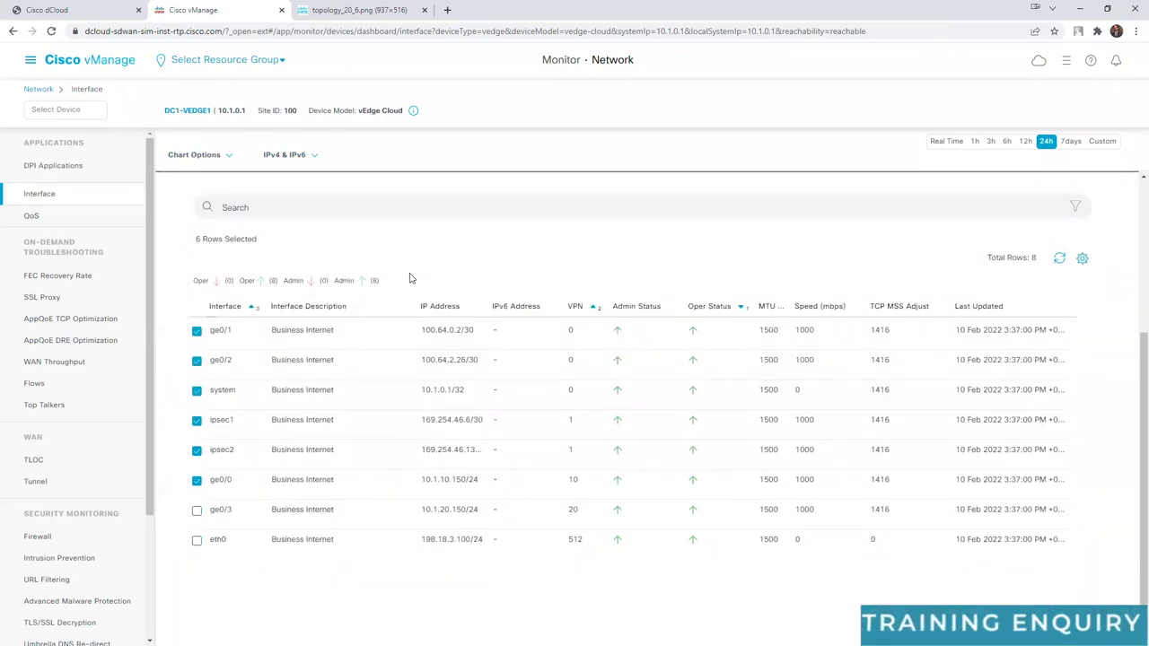
{"action": "scroll", "coordinate": [76, 273], "scroll_direction": "down", "scroll_amount": 2}
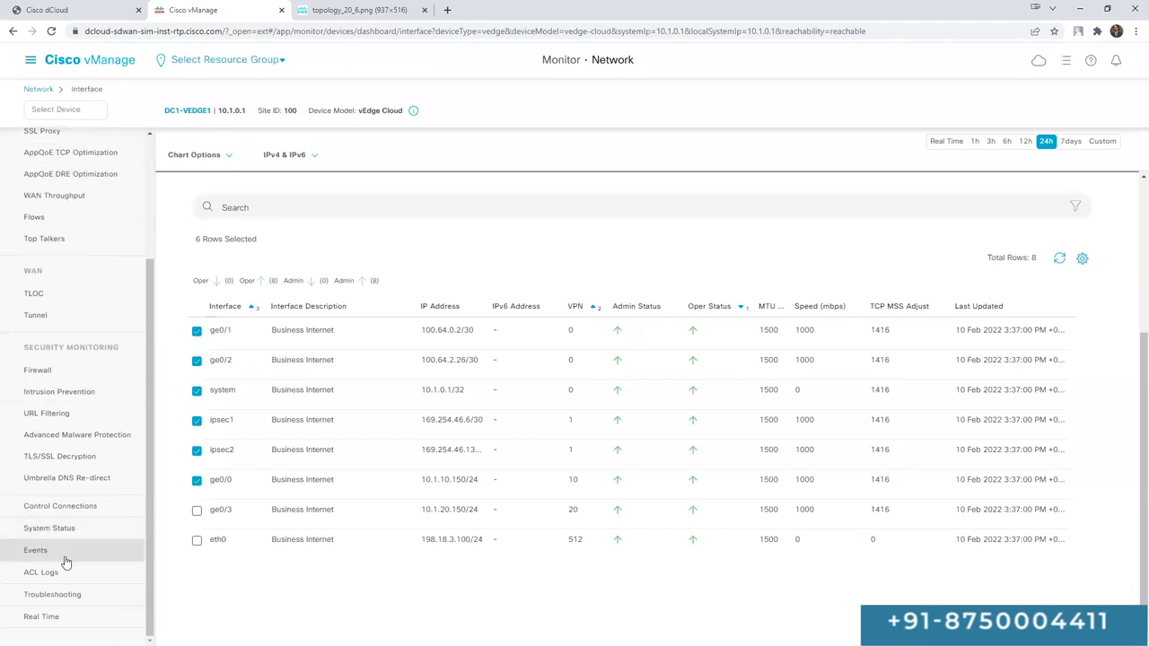
{"action": "scroll", "coordinate": [90, 303], "scroll_direction": "up", "scroll_amount": 3}
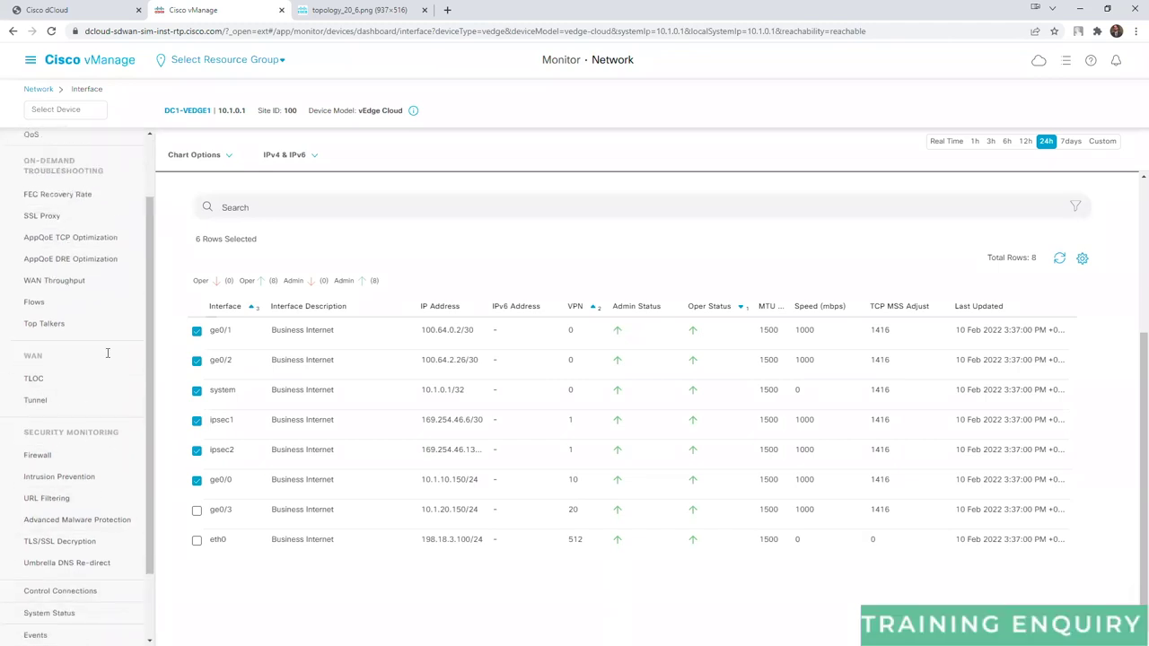
Look over the Monitor and Configuration options and open the device templates list.
{"action": "left_click", "coordinate": [29, 60]}
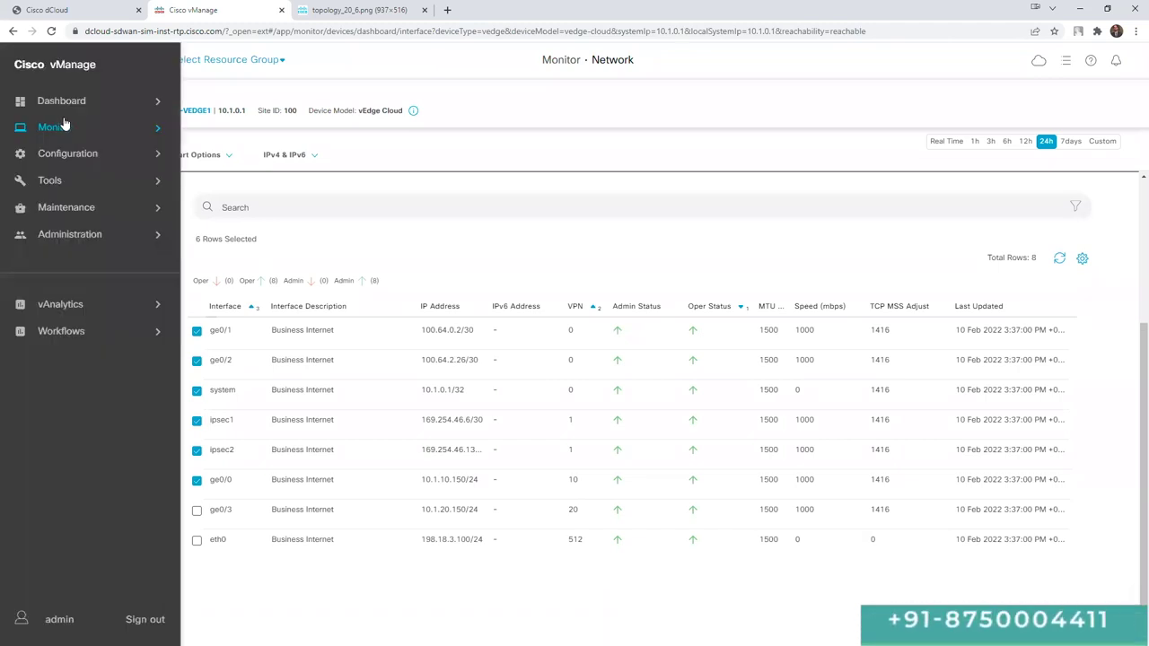
{"action": "mouse_move", "coordinate": [64, 128]}
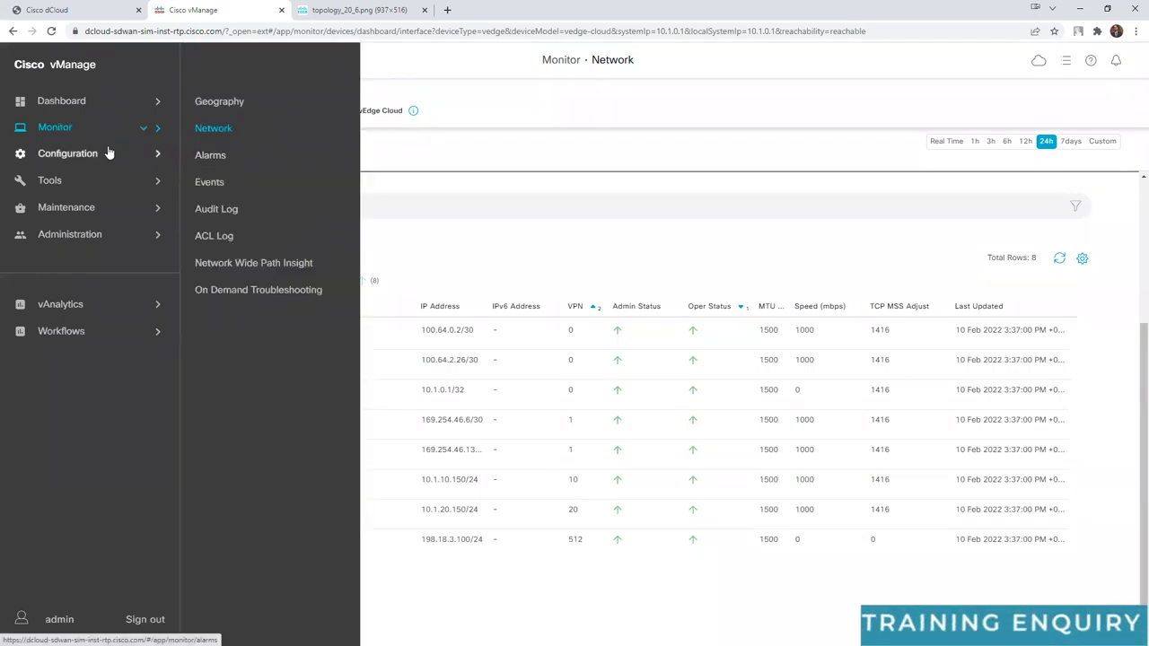
{"action": "mouse_move", "coordinate": [108, 153]}
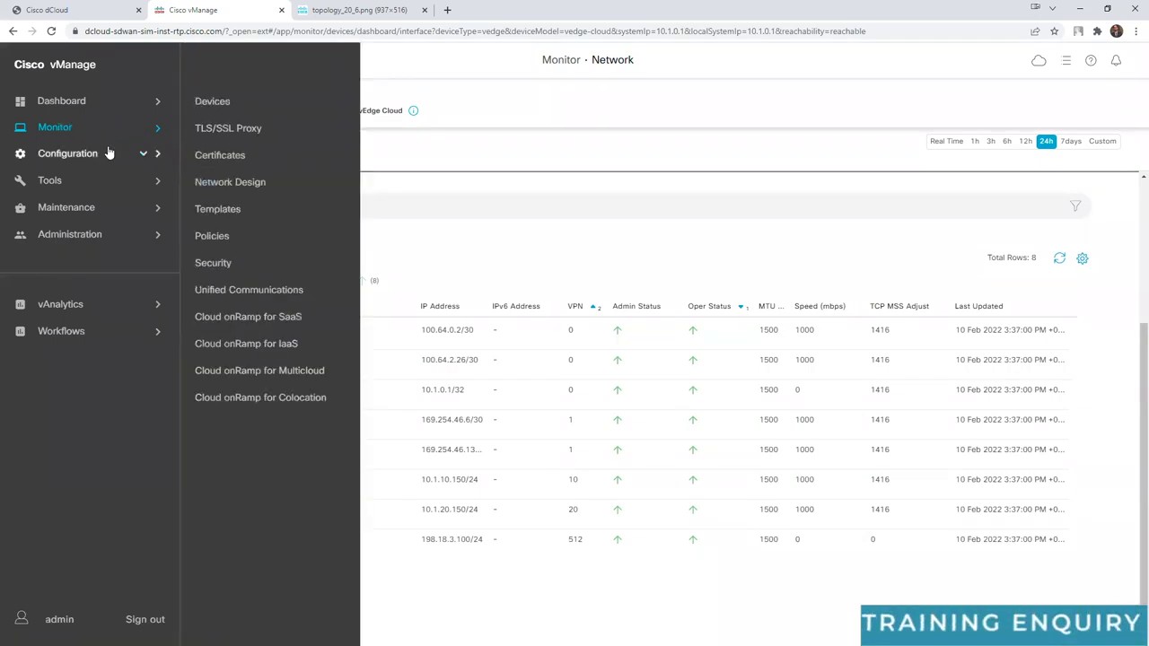
{"action": "left_click", "coordinate": [224, 210]}
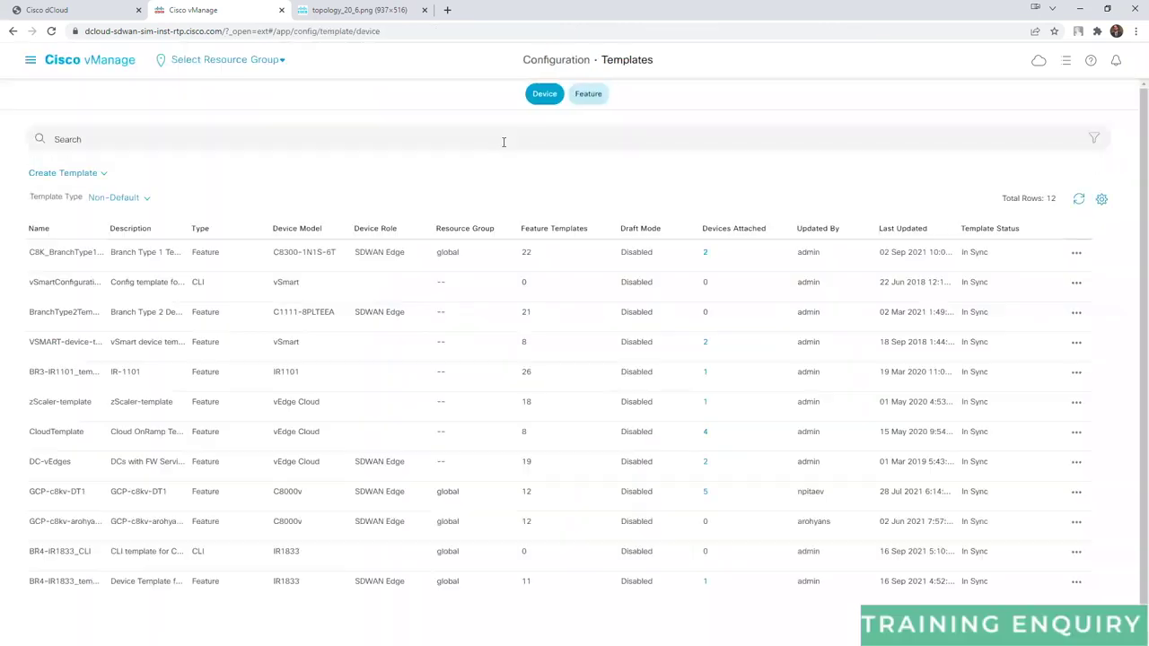
Search the feature templates for "ospf" and examine the template types in the list.
{"action": "left_click", "coordinate": [592, 95]}
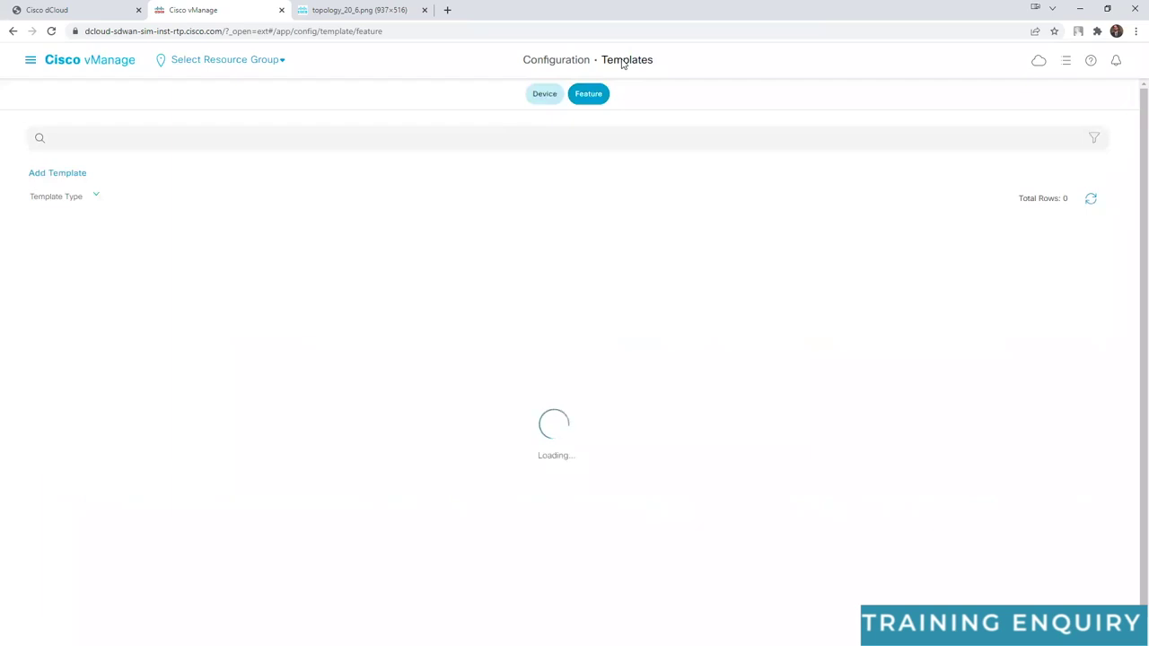
{"action": "left_click", "coordinate": [188, 137]}
{"action": "type", "text": "ospf"}
{"action": "key", "text": "Return"}
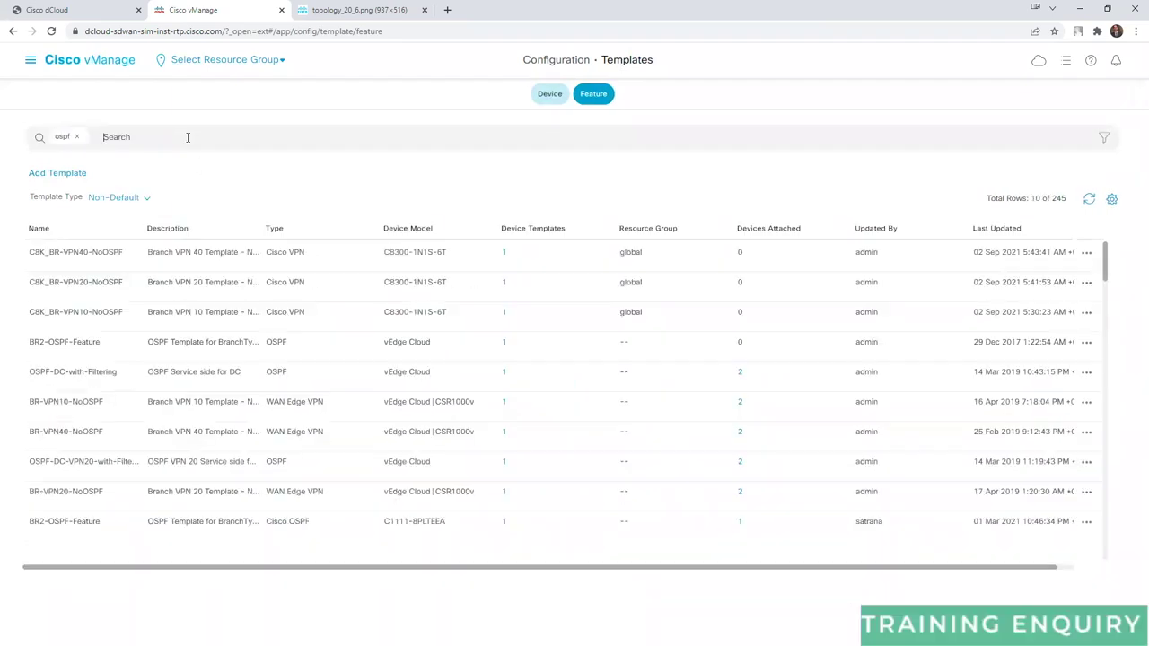
{"action": "double_click", "coordinate": [294, 253]}
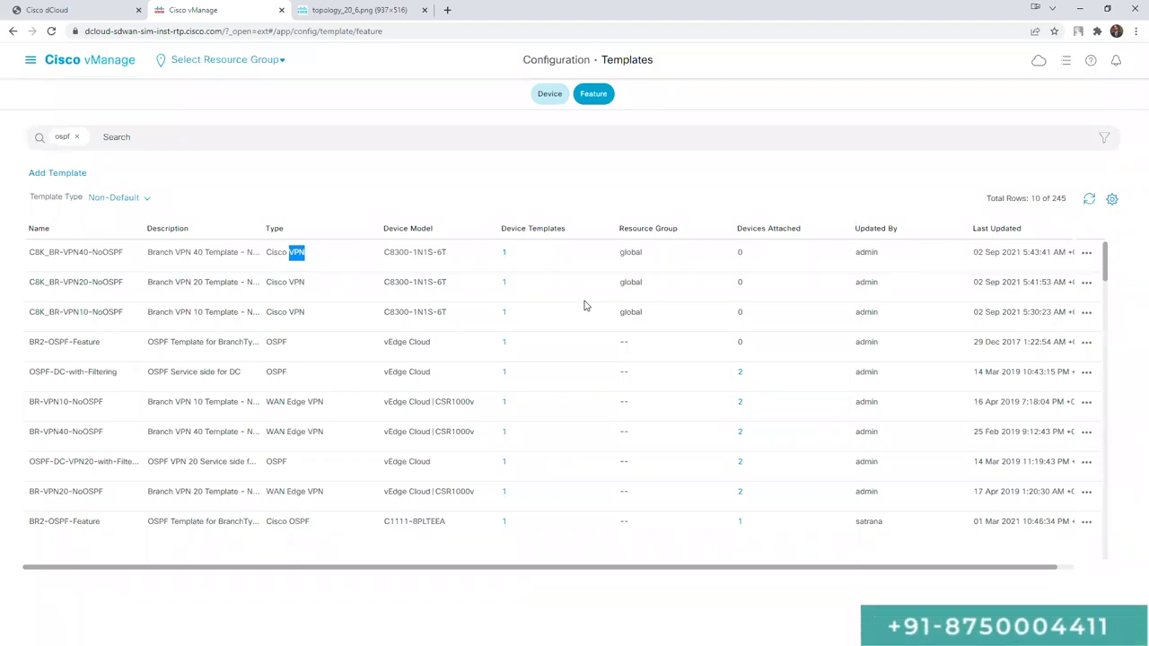
Check the devices attached to the OSPF-DC-VPN20 feature template with filtering and try to view that template.
{"action": "mouse_move", "coordinate": [739, 461]}
{"action": "left_mouse_down"}
{"action": "mouse_move", "coordinate": [749, 472]}
{"action": "mouse_move", "coordinate": [754, 461]}
{"action": "left_mouse_up"}
{"action": "mouse_move", "coordinate": [851, 349]}
{"action": "left_mouse_down"}
{"action": "mouse_move", "coordinate": [839, 361]}
{"action": "mouse_move", "coordinate": [879, 353]}
{"action": "left_mouse_up"}
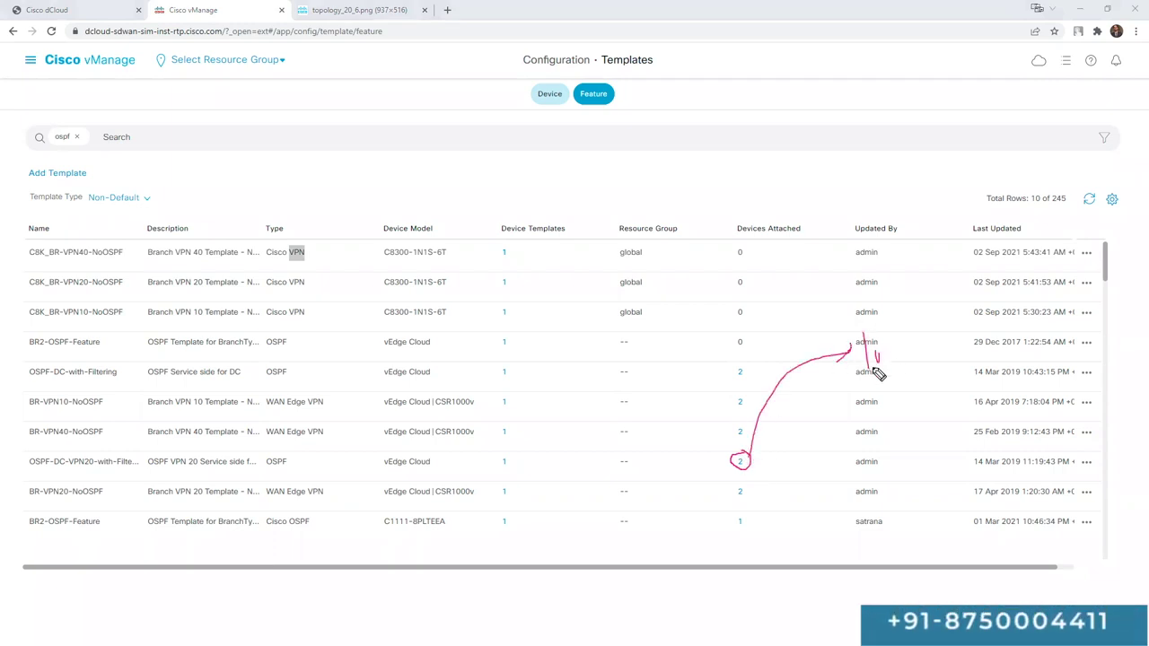
{"action": "key", "text": "Escape"}
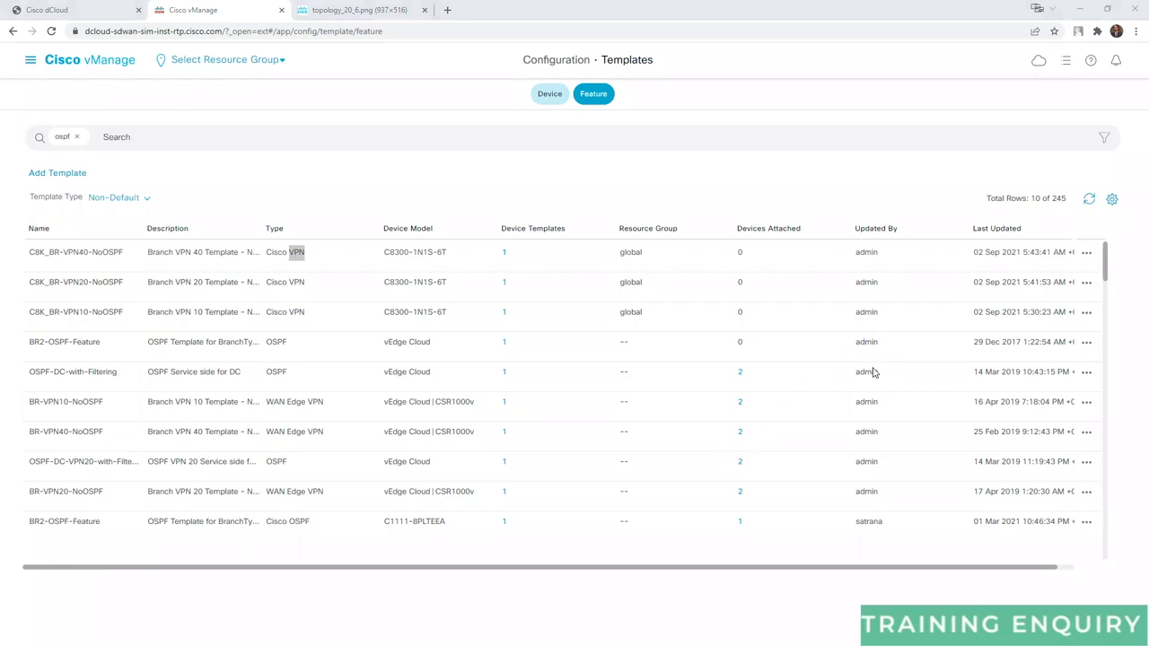
{"action": "left_click", "coordinate": [1088, 461]}
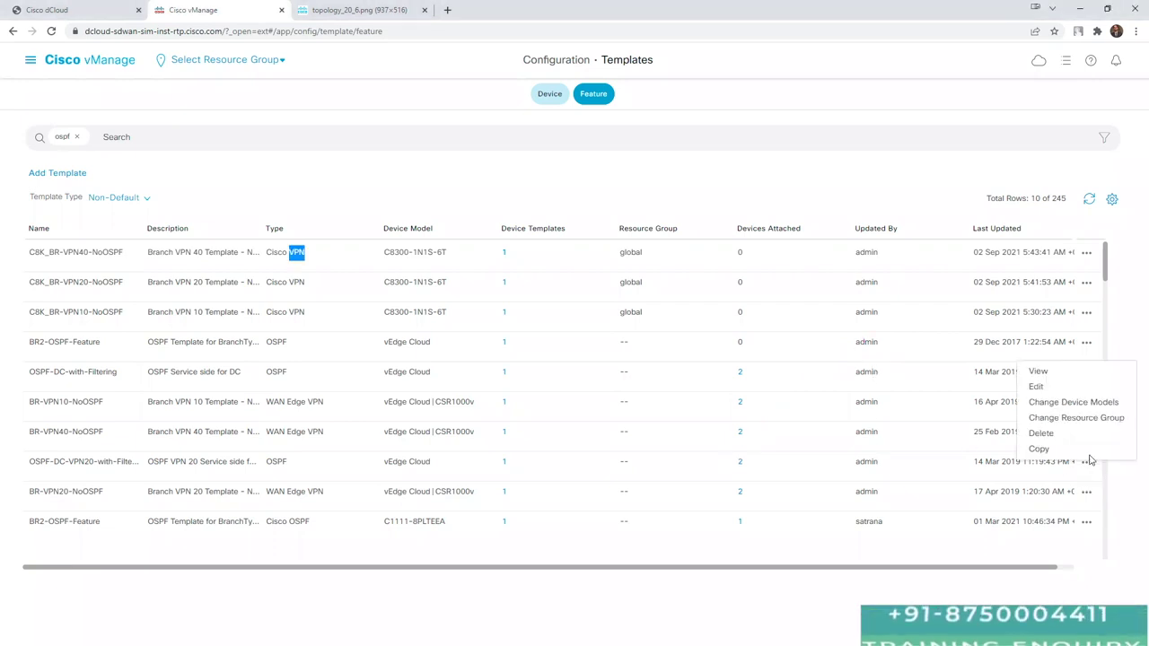
{"action": "left_click", "coordinate": [1062, 373]}
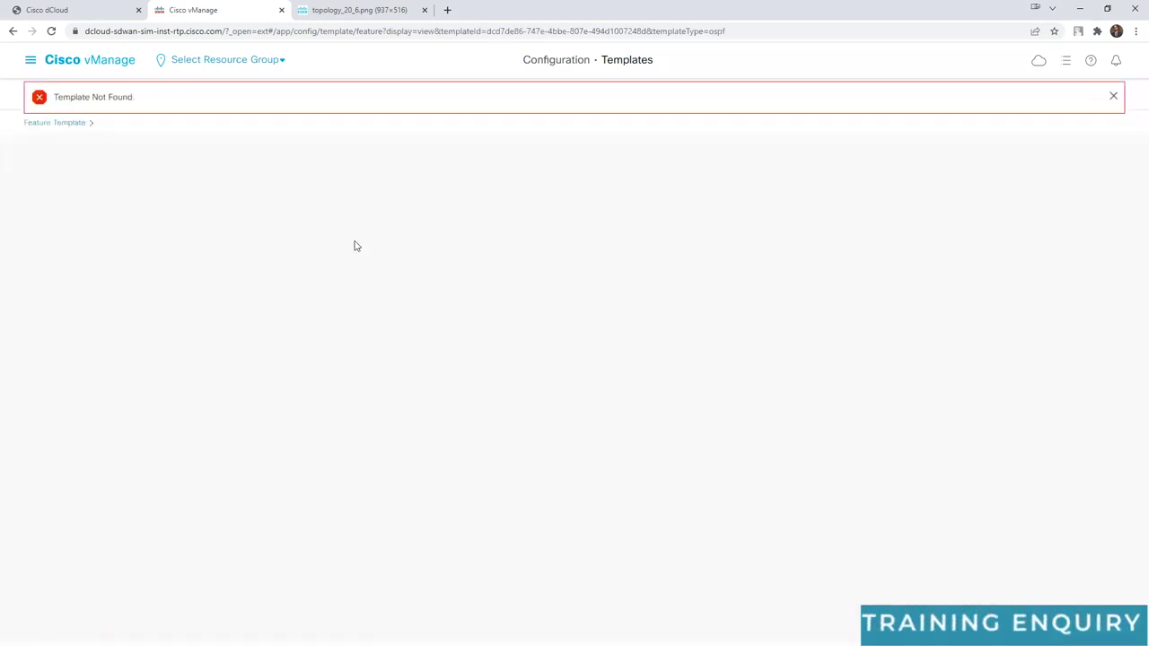
{"action": "left_click", "coordinate": [1113, 96]}
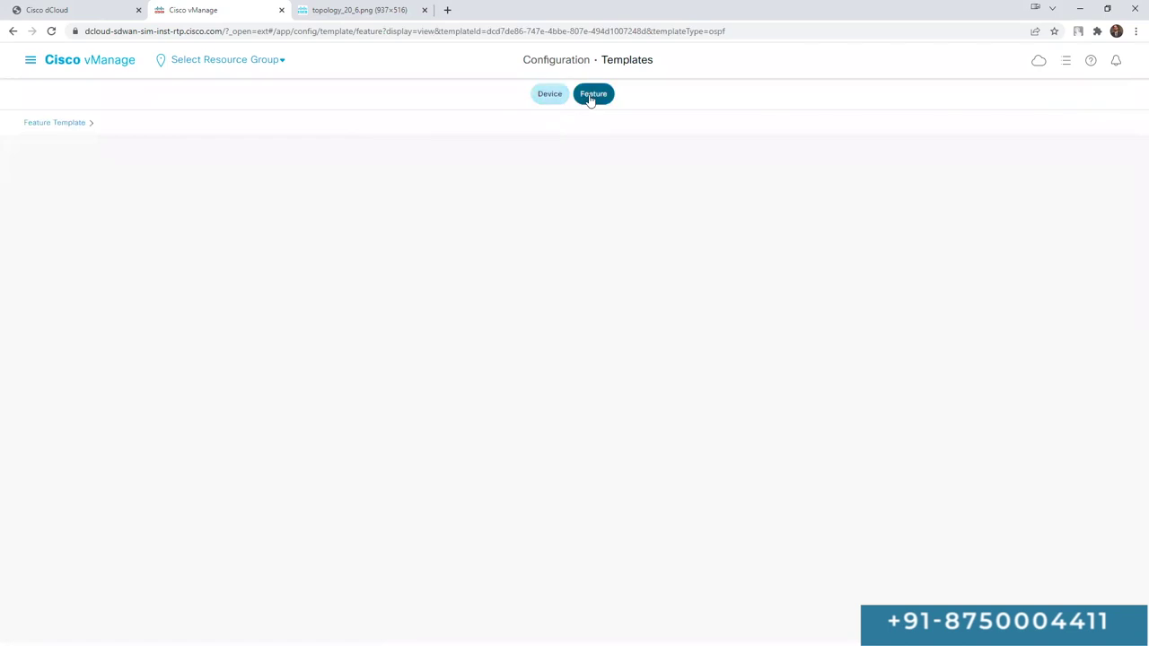
Reopen the configuration templates and browse the full list of feature templates.
{"action": "left_click", "coordinate": [32, 63]}
{"action": "mouse_move", "coordinate": [78, 157]}
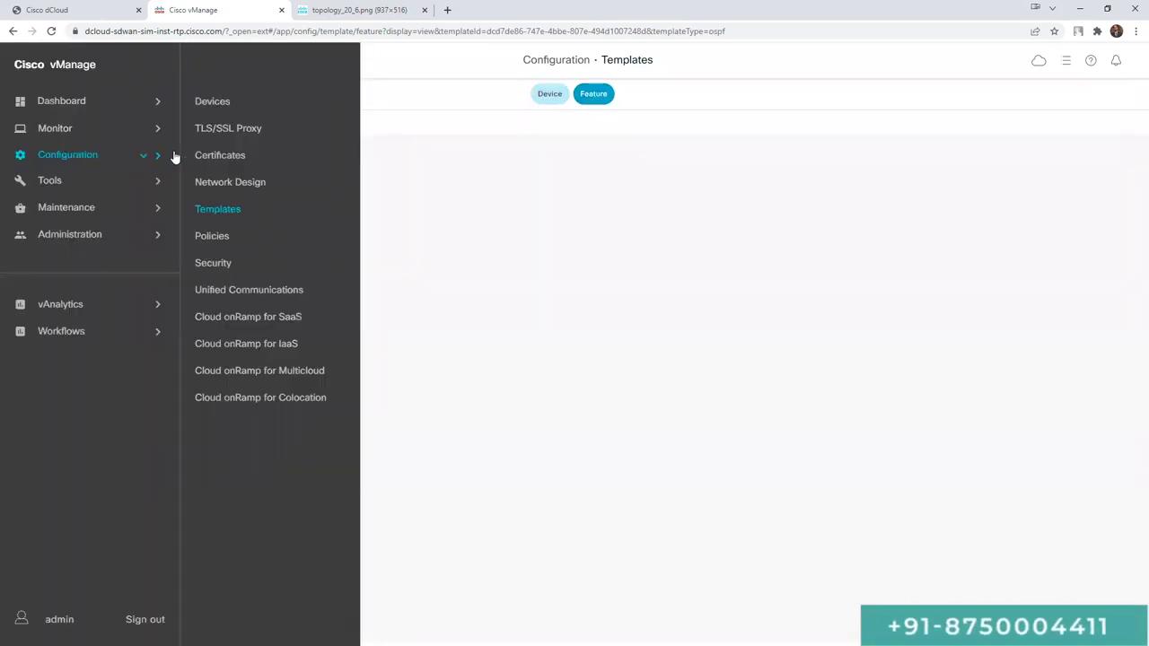
{"action": "left_click", "coordinate": [237, 216]}
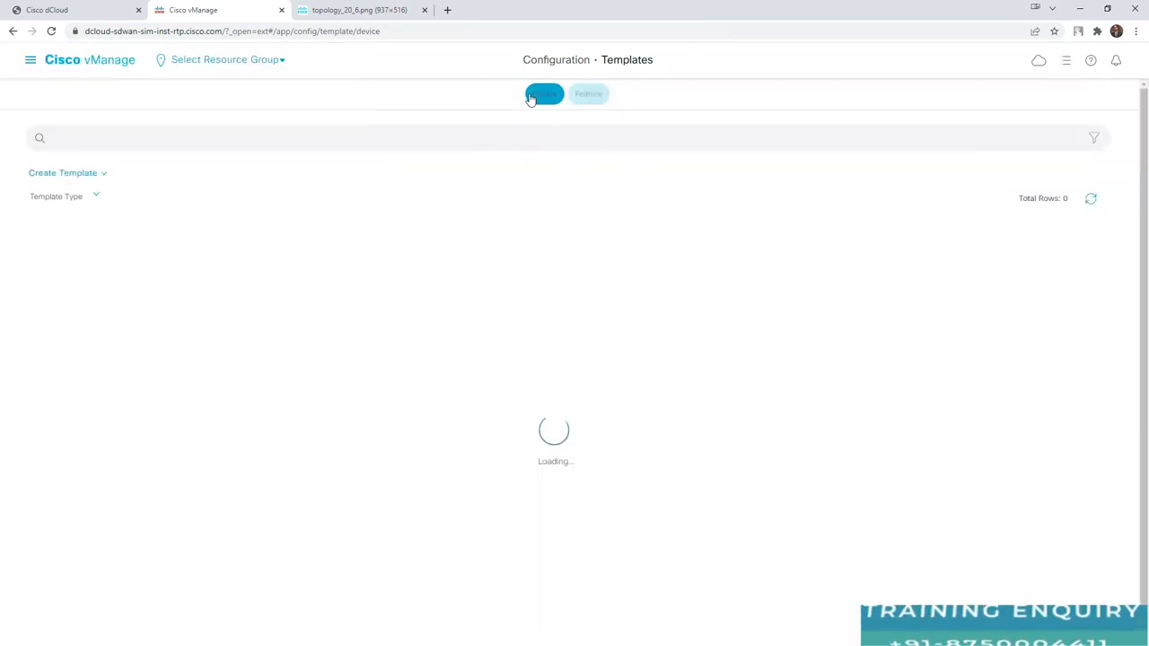
{"action": "left_click", "coordinate": [586, 94]}
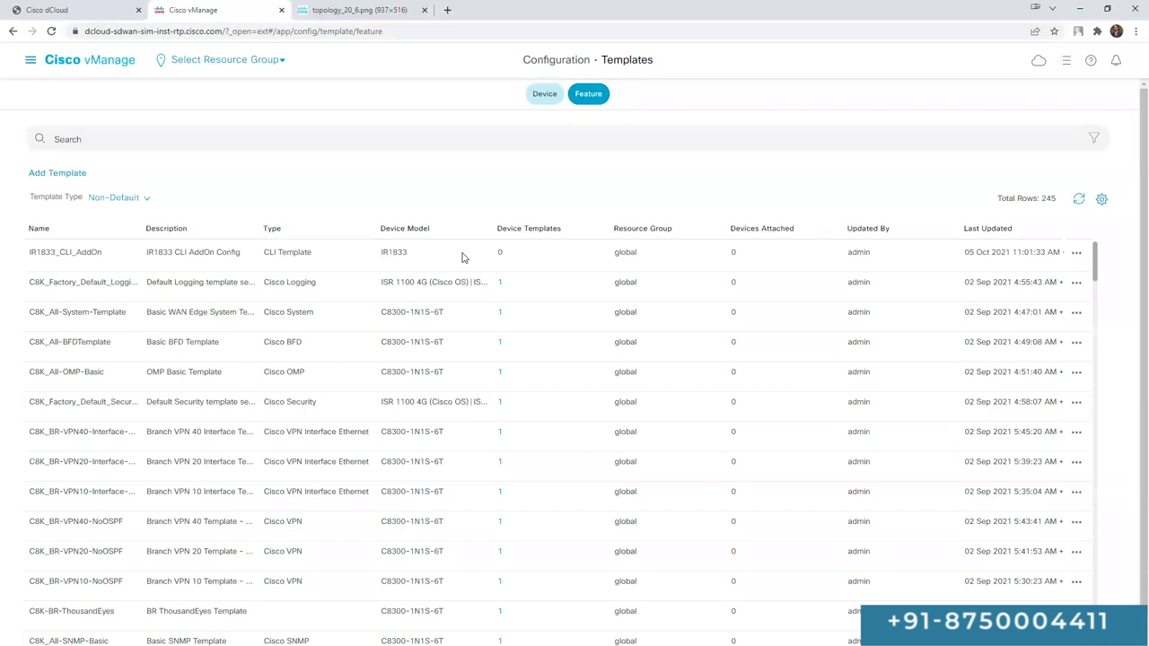
{"action": "scroll", "coordinate": [390, 281], "scroll_direction": "down", "scroll_amount": 3}
{"action": "scroll", "coordinate": [539, 269], "scroll_direction": "down", "scroll_amount": 3}
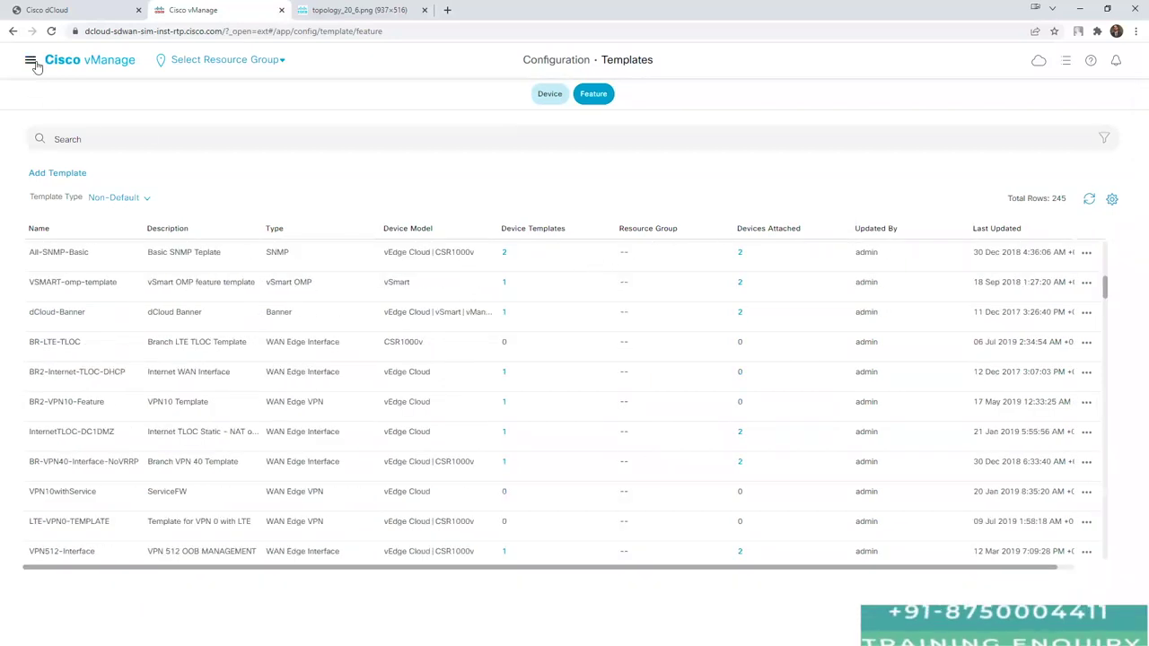
Open the centralized policies, refer briefly to the SD-WAN topology diagram, and enlarge the policy page for reading.
{"action": "left_click", "coordinate": [30, 61]}
{"action": "mouse_move", "coordinate": [84, 159]}
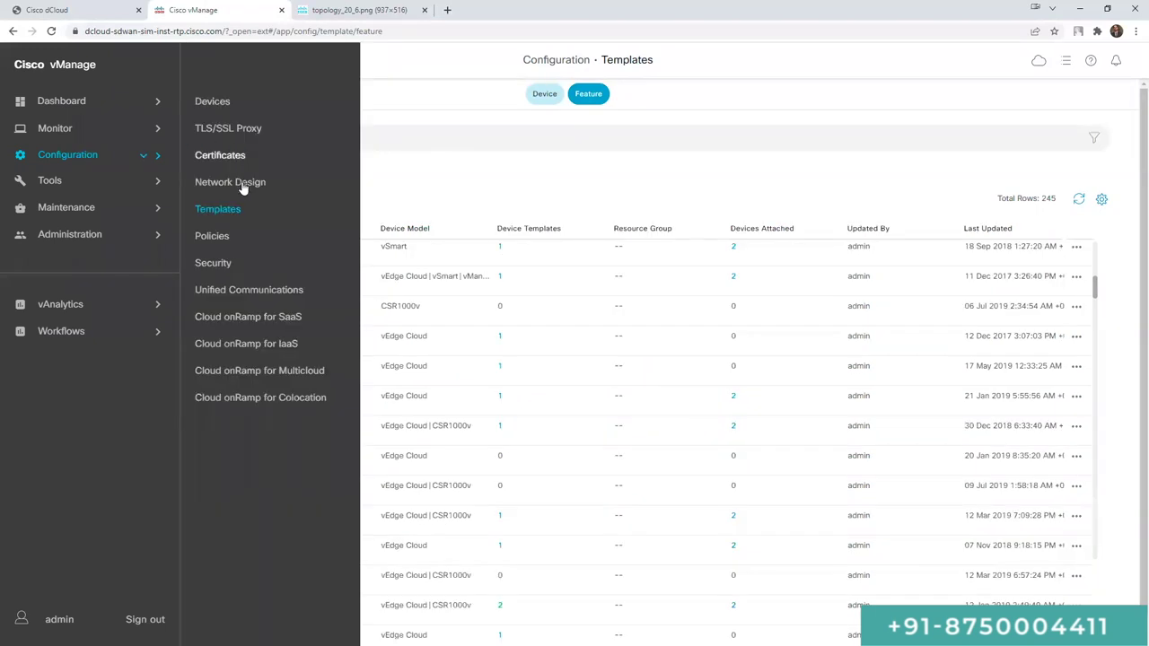
{"action": "left_click", "coordinate": [215, 237]}
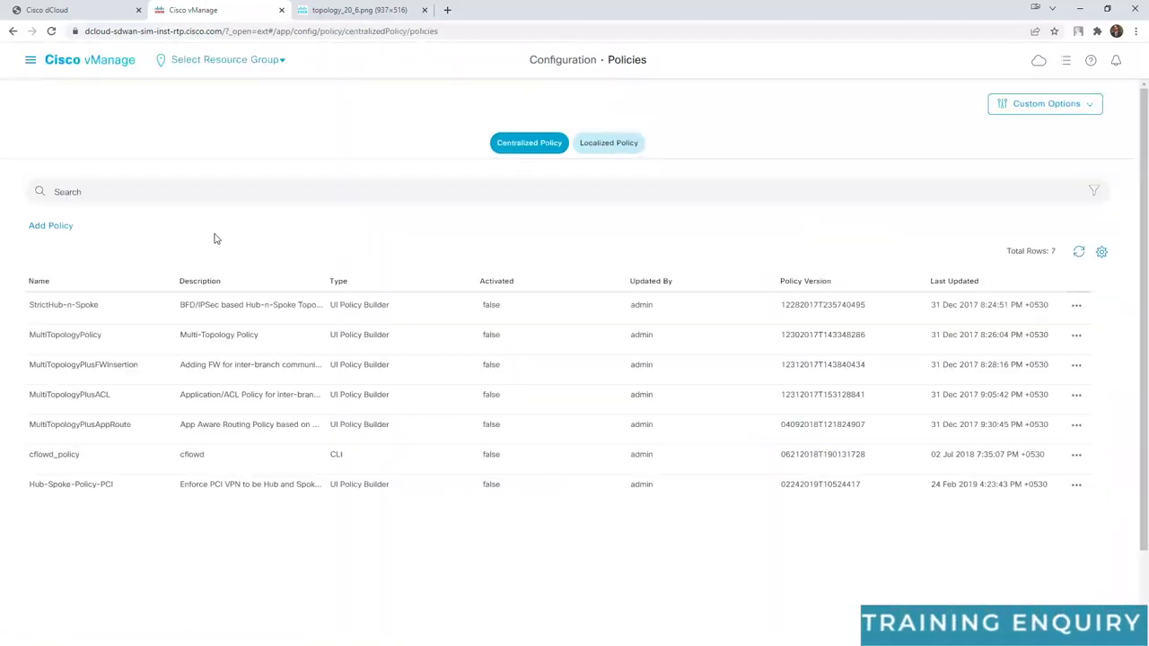
{"action": "left_click", "coordinate": [330, 9]}
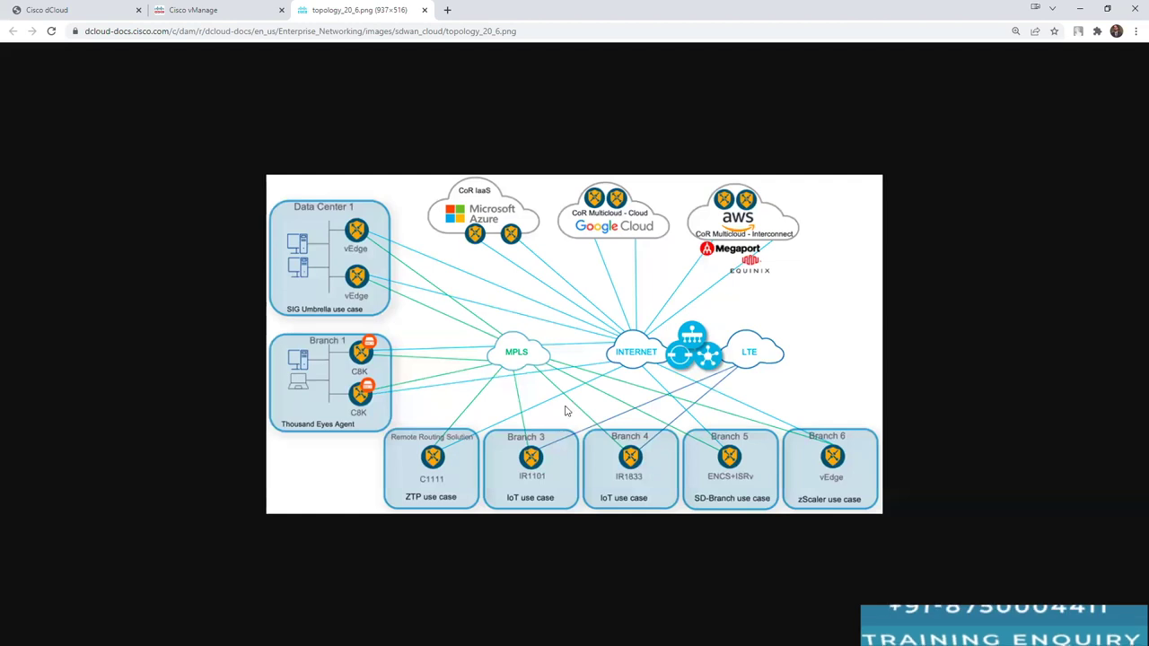
{"action": "left_click", "coordinate": [212, 10]}
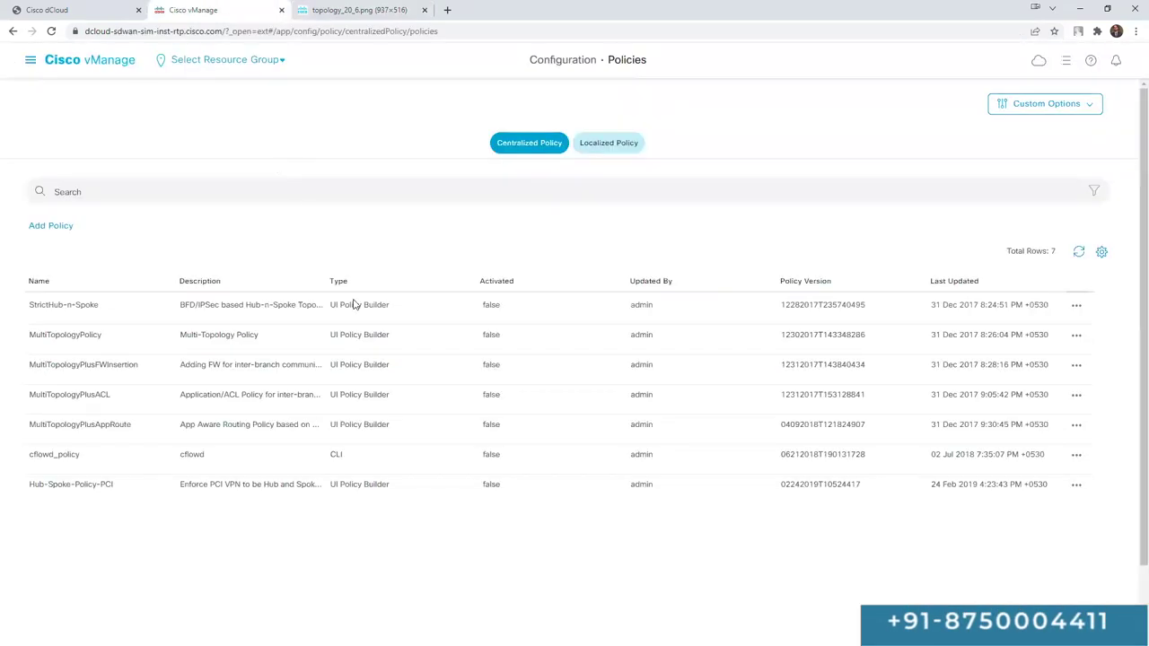
{"action": "key", "text": "ctrl+plus"}
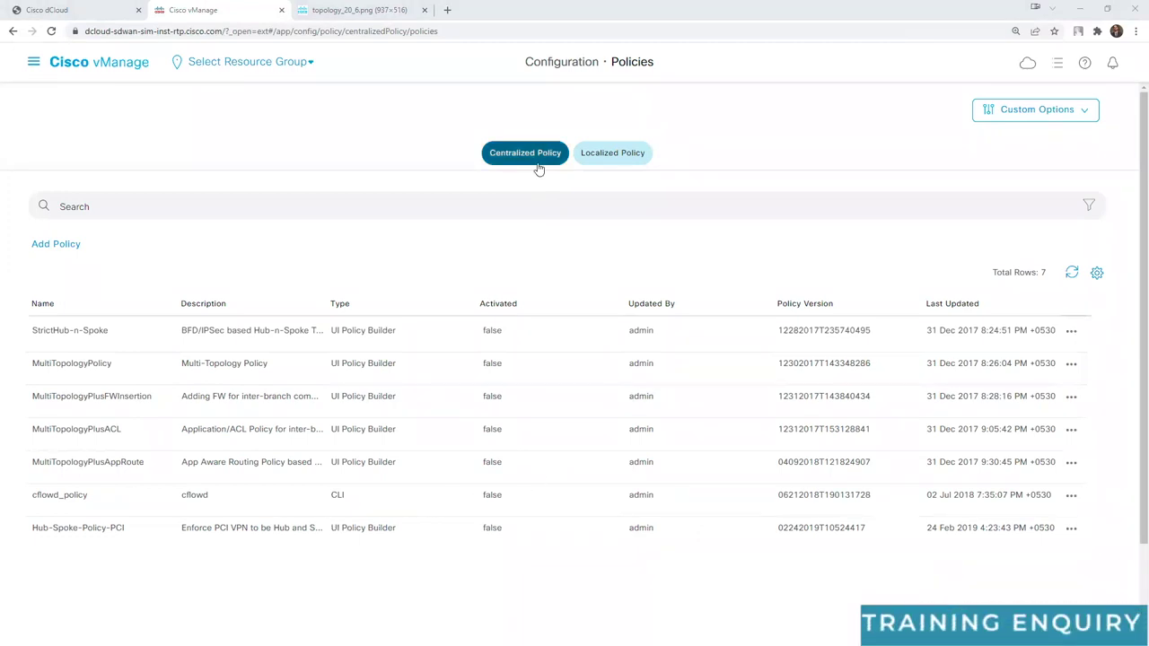
Examine the list of localized policies and return to the centralized policies.
{"action": "left_click", "coordinate": [592, 167]}
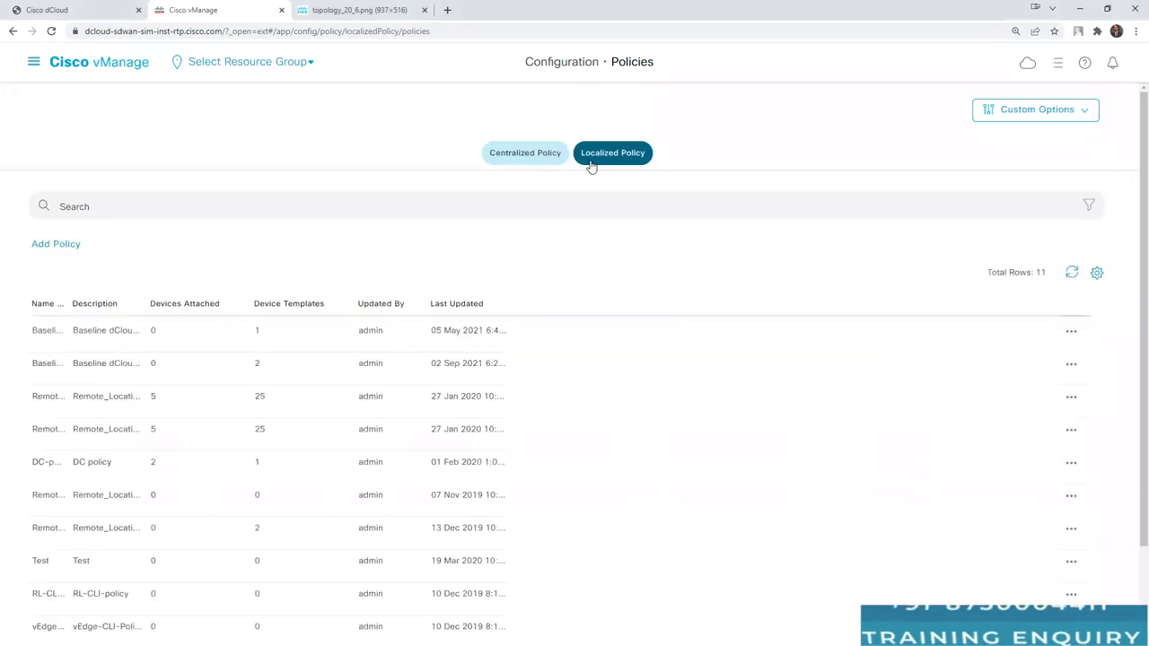
{"action": "scroll", "coordinate": [395, 387], "scroll_direction": "down", "scroll_amount": 2}
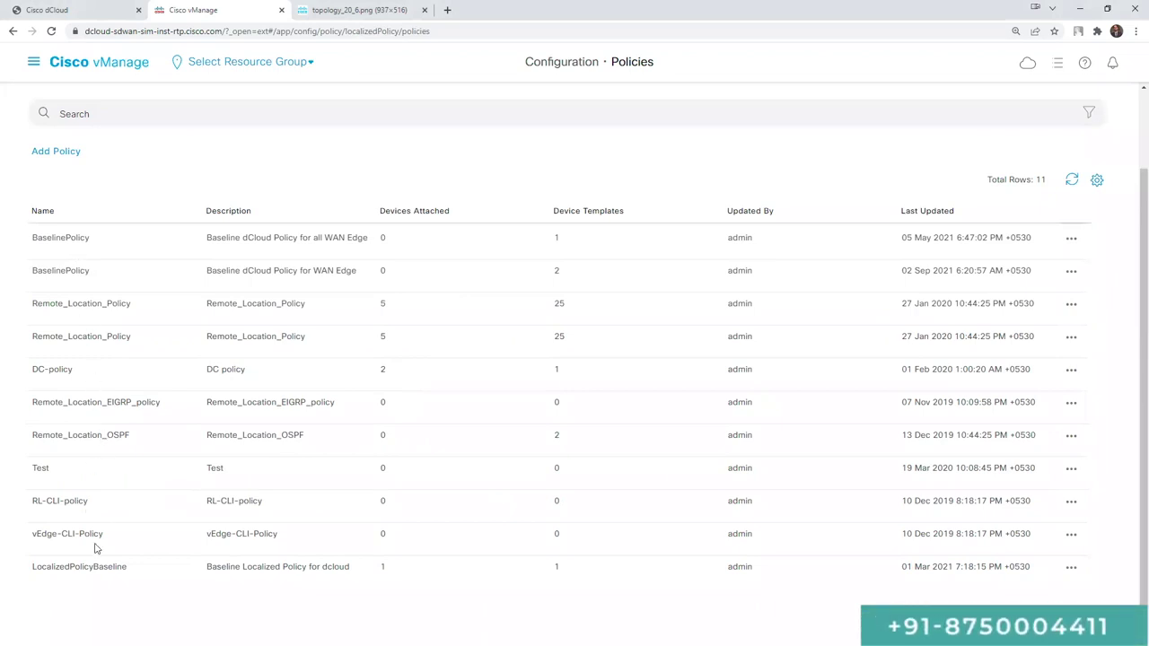
{"action": "scroll", "coordinate": [96, 547], "scroll_direction": "up", "scroll_amount": 2}
{"action": "left_click", "coordinate": [492, 155]}
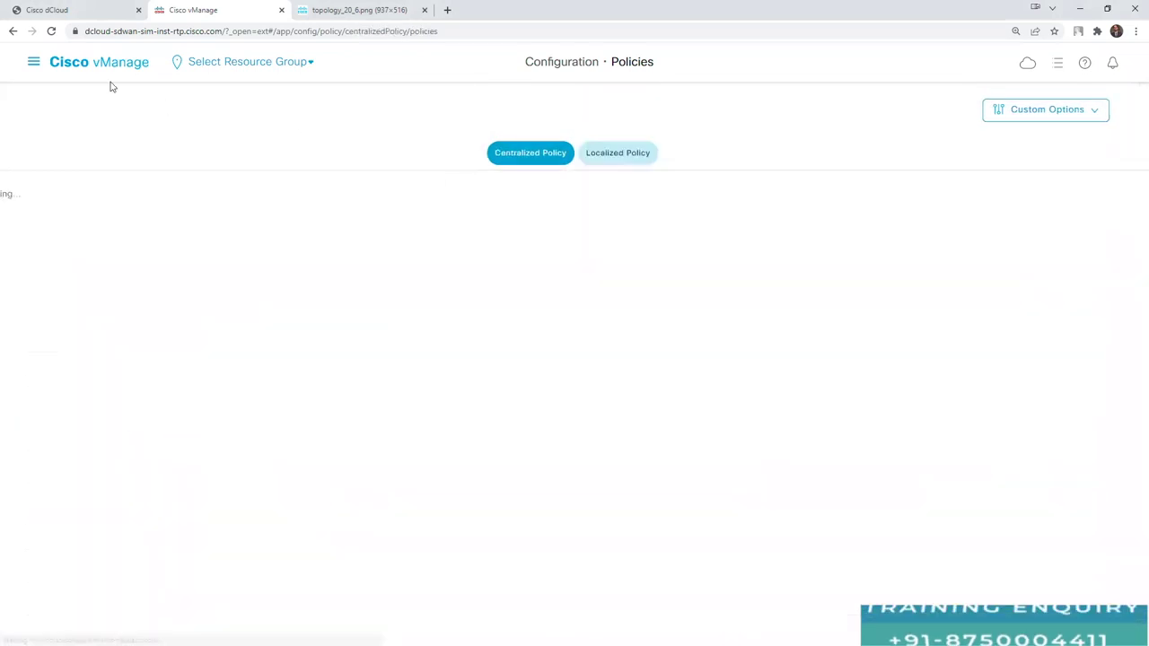
Look over the Tools options, open the Software Upgrade page under Maintenance, and select WAN edge BR1-C8K-1.
{"action": "left_click", "coordinate": [33, 63]}
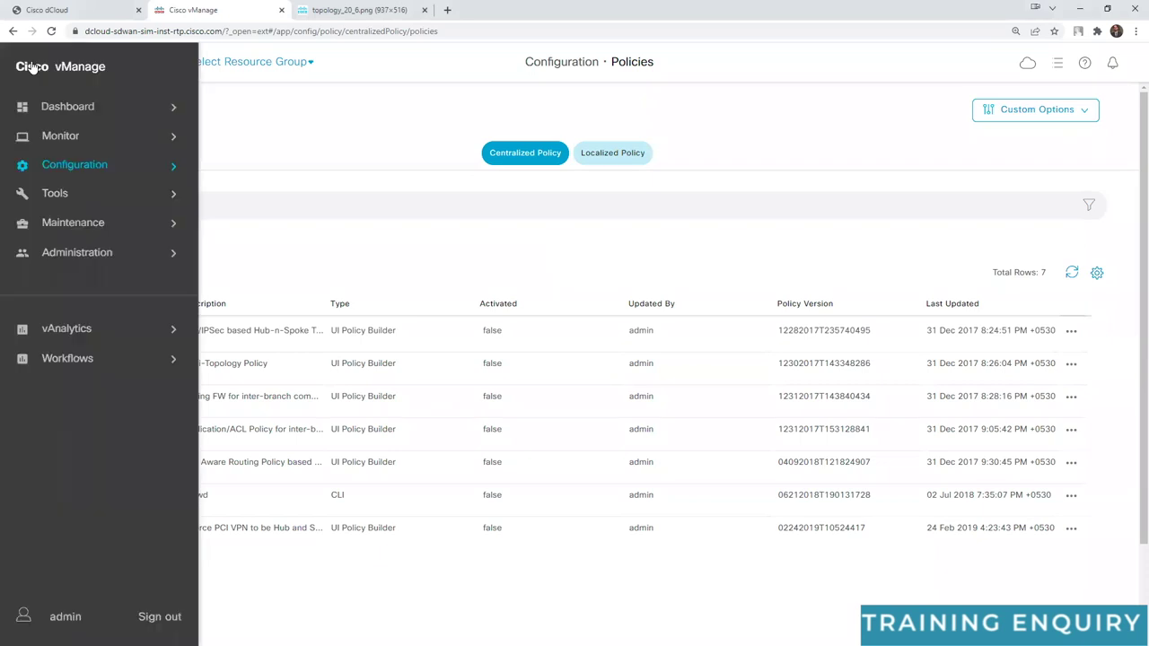
{"action": "left_click", "coordinate": [59, 194]}
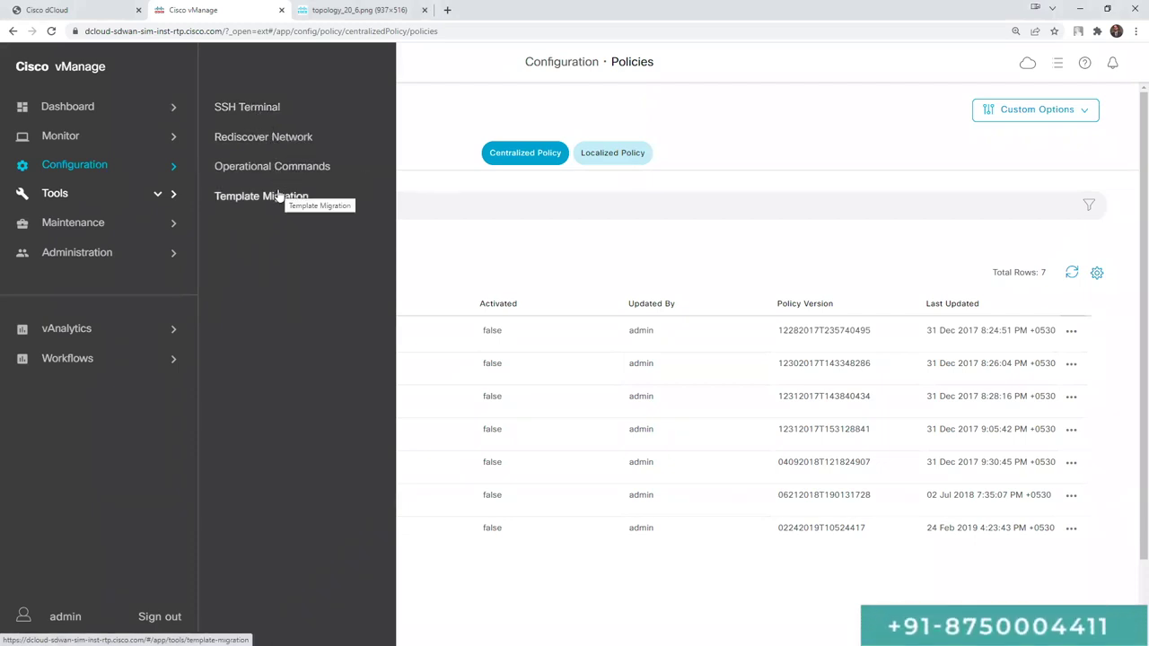
{"action": "left_click", "coordinate": [141, 231]}
{"action": "left_click", "coordinate": [257, 139]}
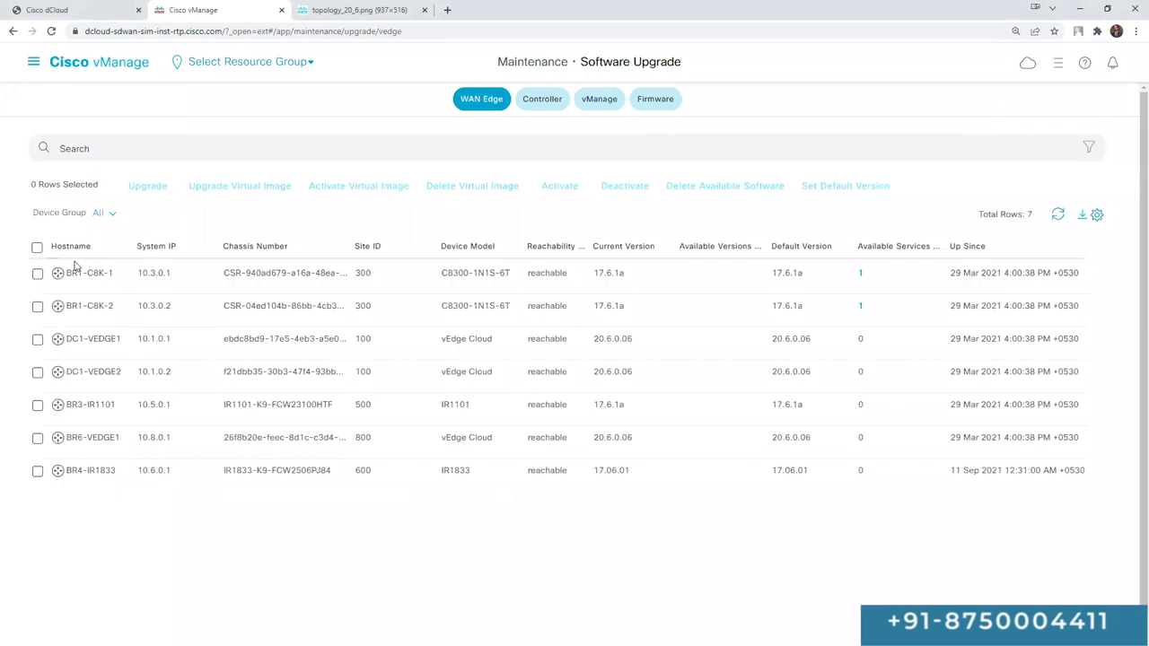
{"action": "left_click", "coordinate": [36, 274]}
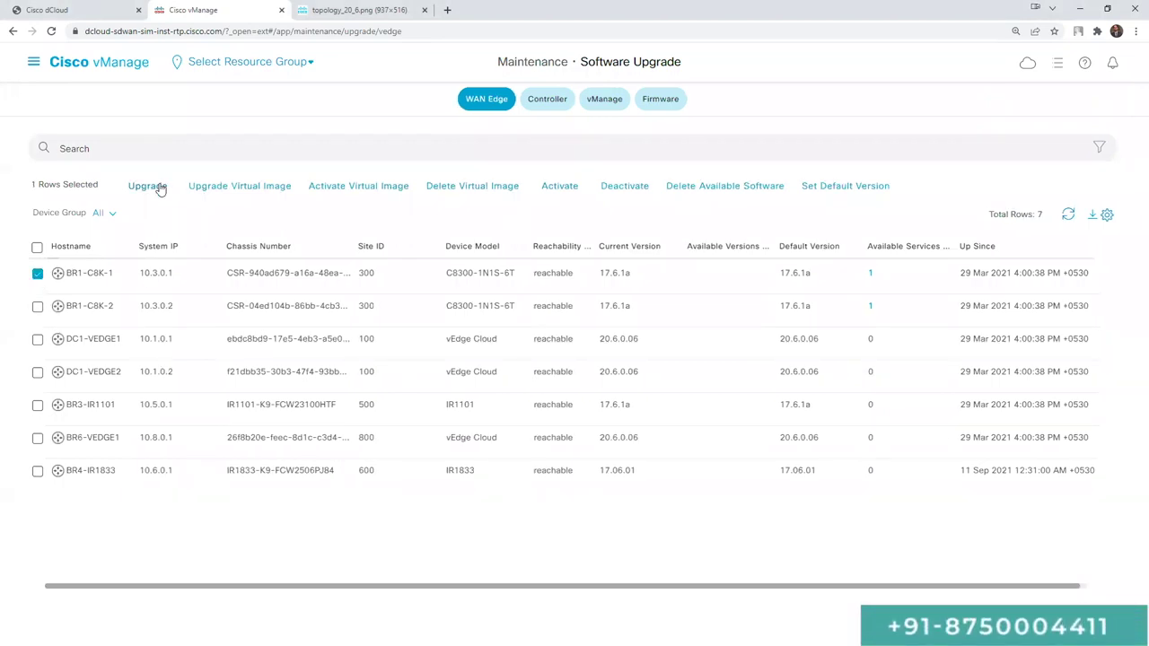
Open the Software Repository under Maintenance and examine the software images stored there.
{"action": "left_click", "coordinate": [33, 62]}
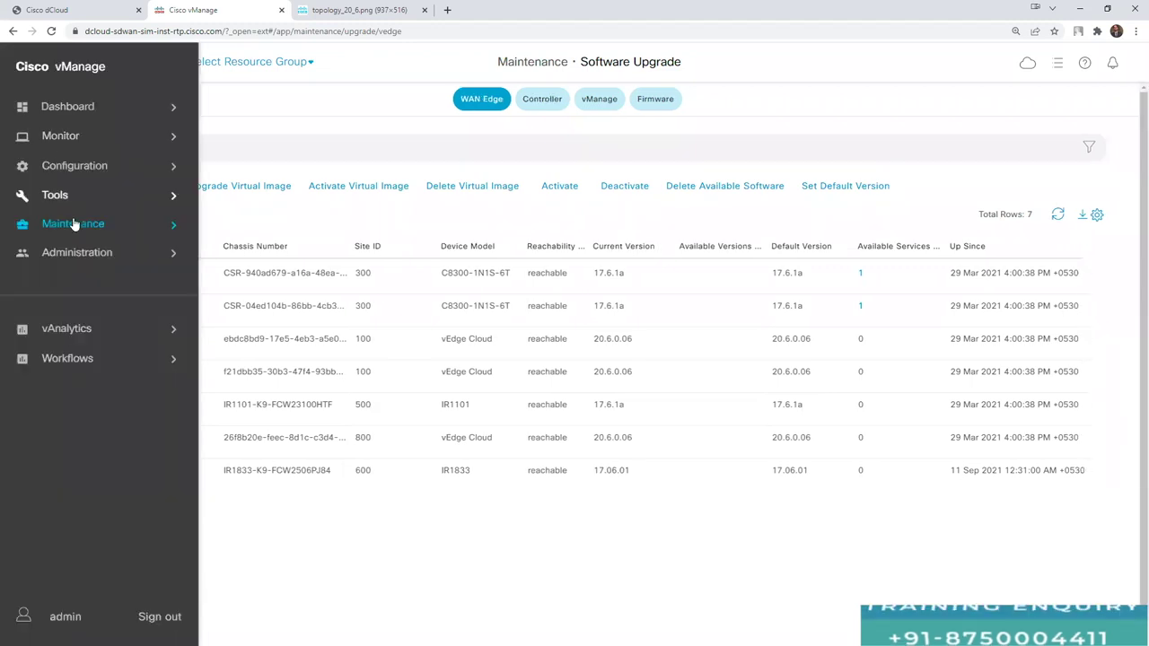
{"action": "mouse_move", "coordinate": [161, 224]}
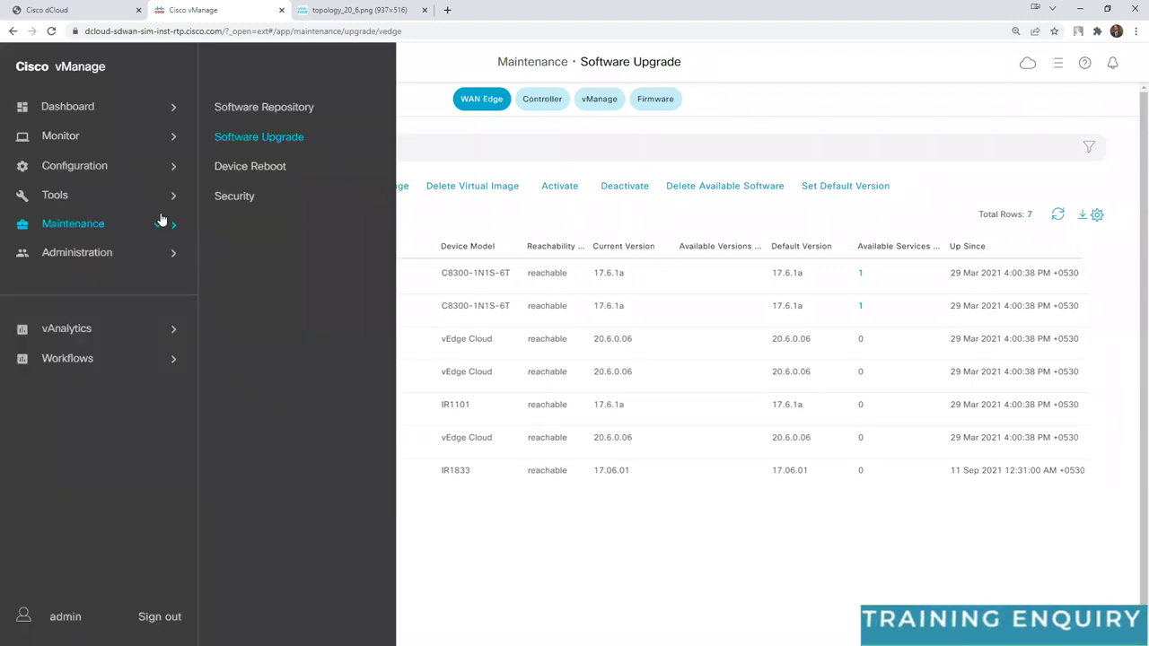
{"action": "left_click", "coordinate": [245, 112]}
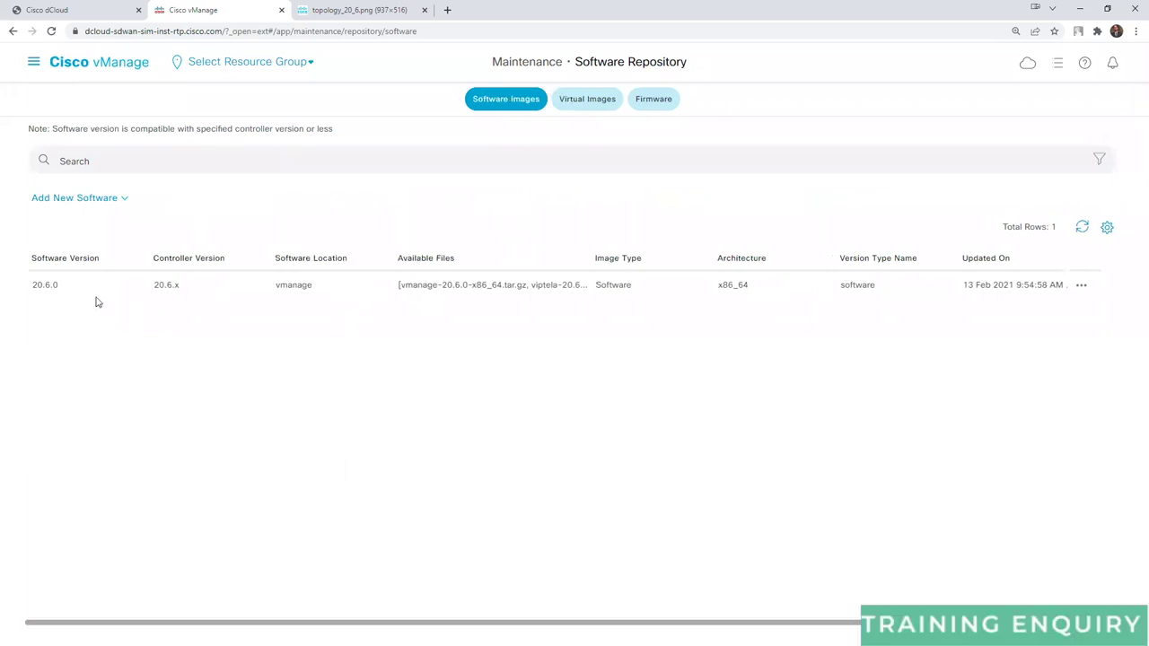
Return to the Software Upgrade page and select BR1-C8K-1 to check the available upgrade actions.
{"action": "left_click", "coordinate": [34, 62]}
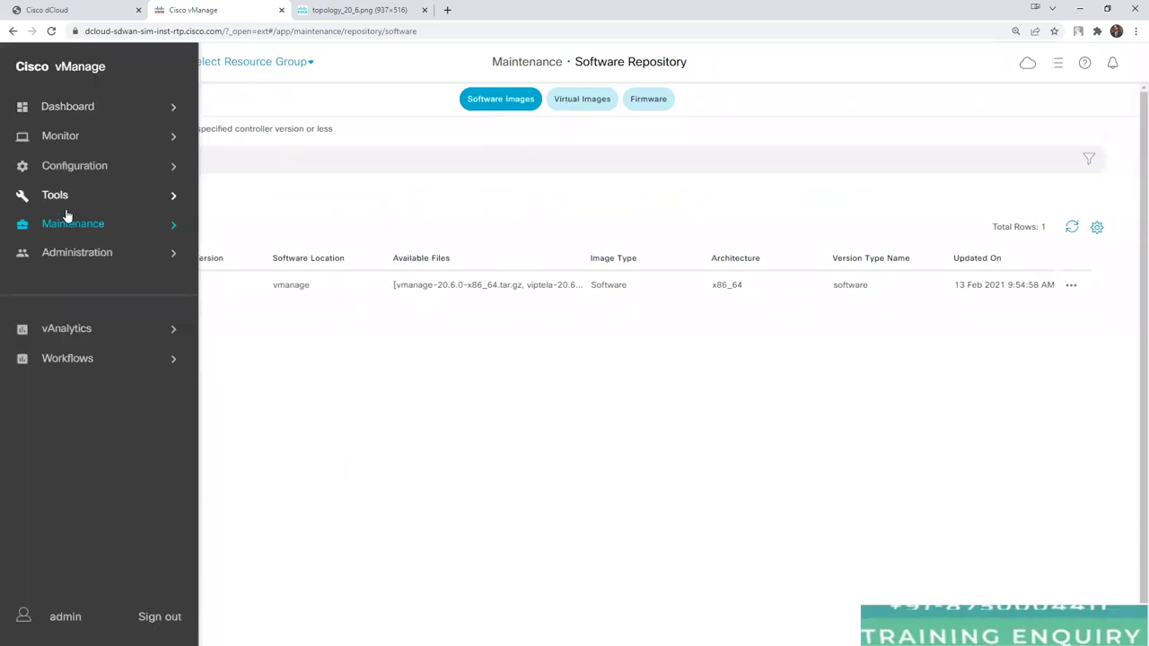
{"action": "mouse_move", "coordinate": [69, 225]}
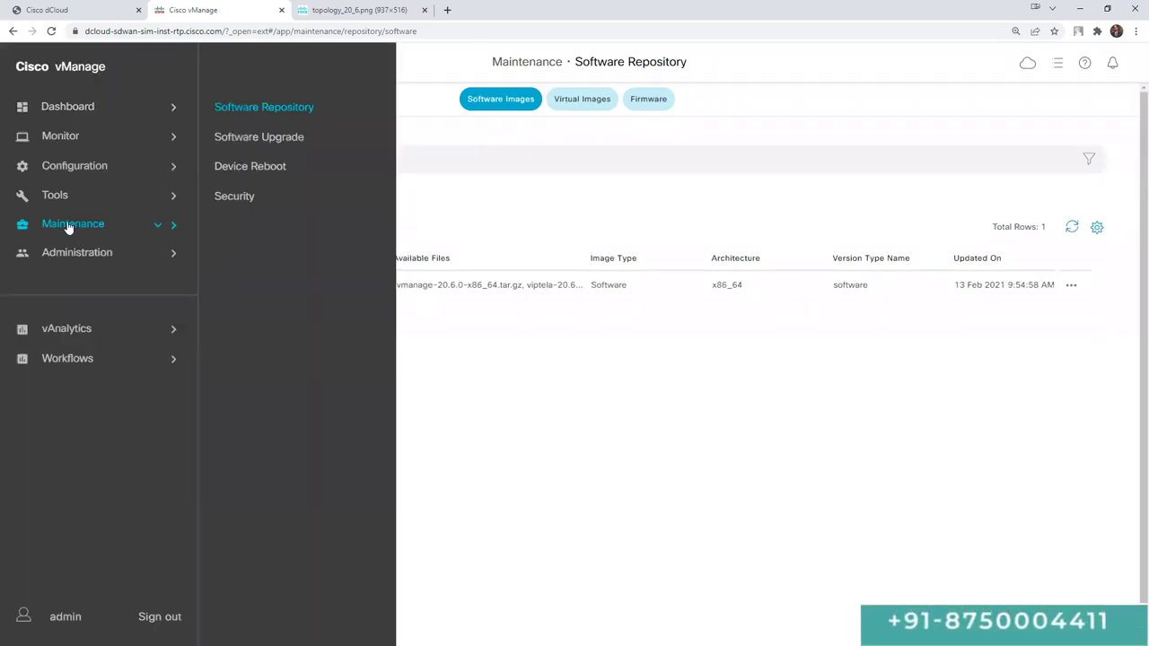
{"action": "left_click", "coordinate": [267, 142]}
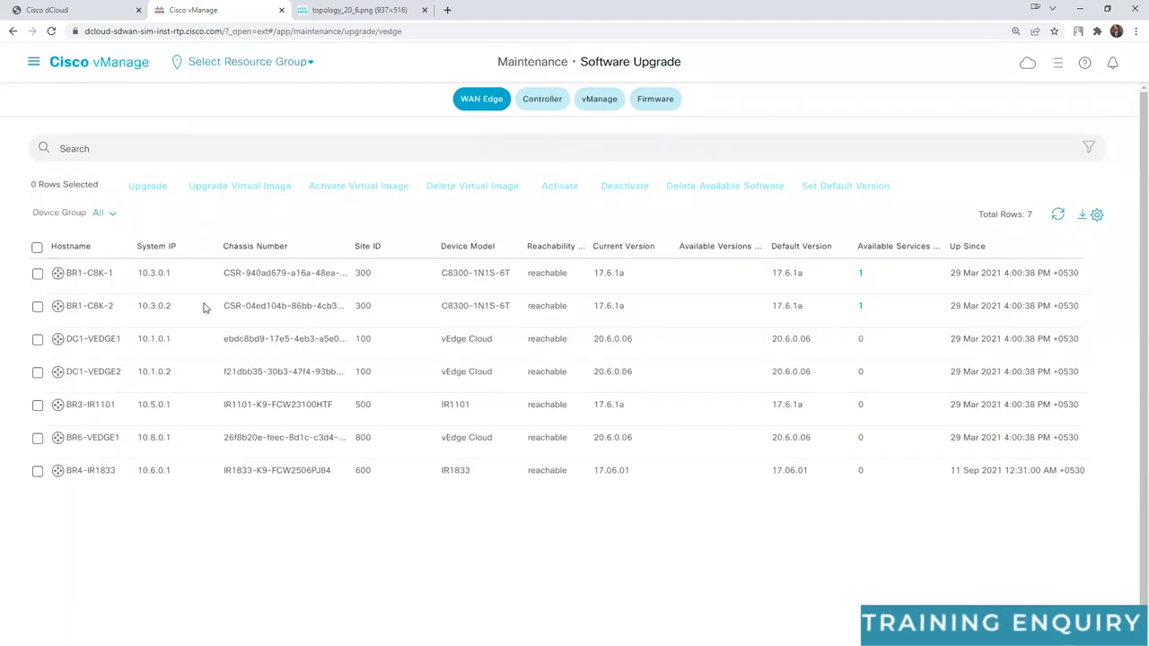
{"action": "left_click", "coordinate": [37, 273]}
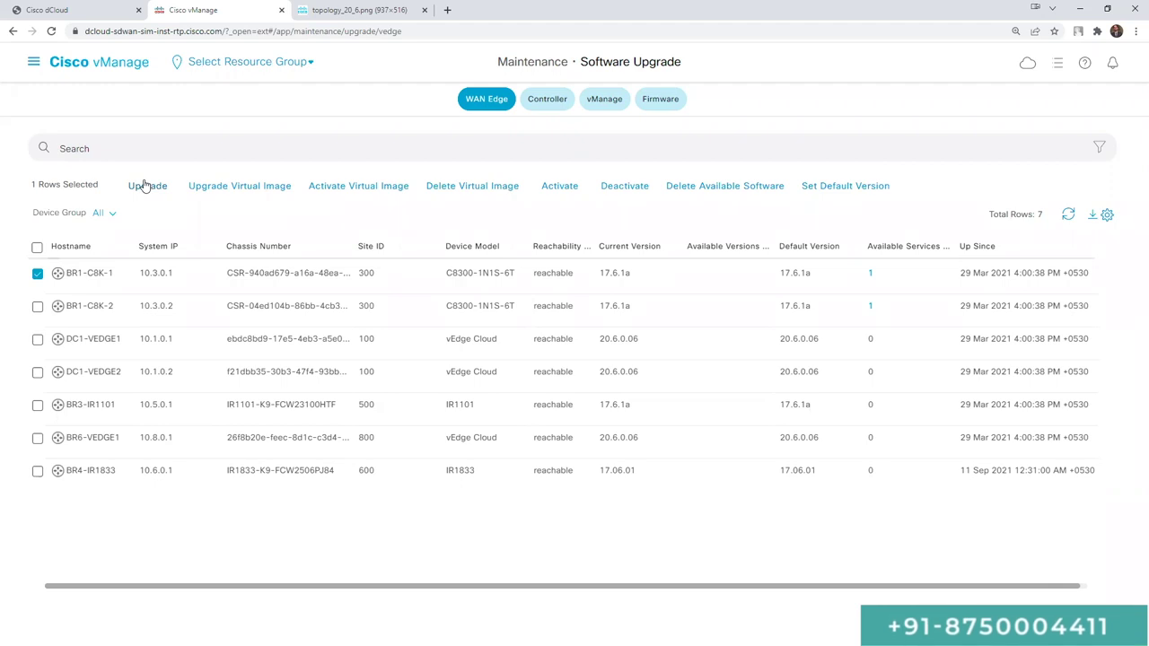
Look over the Administration and Configuration options, from Settings and Manage Users to Cloud onRamp for Colocation.
{"action": "left_click", "coordinate": [34, 62]}
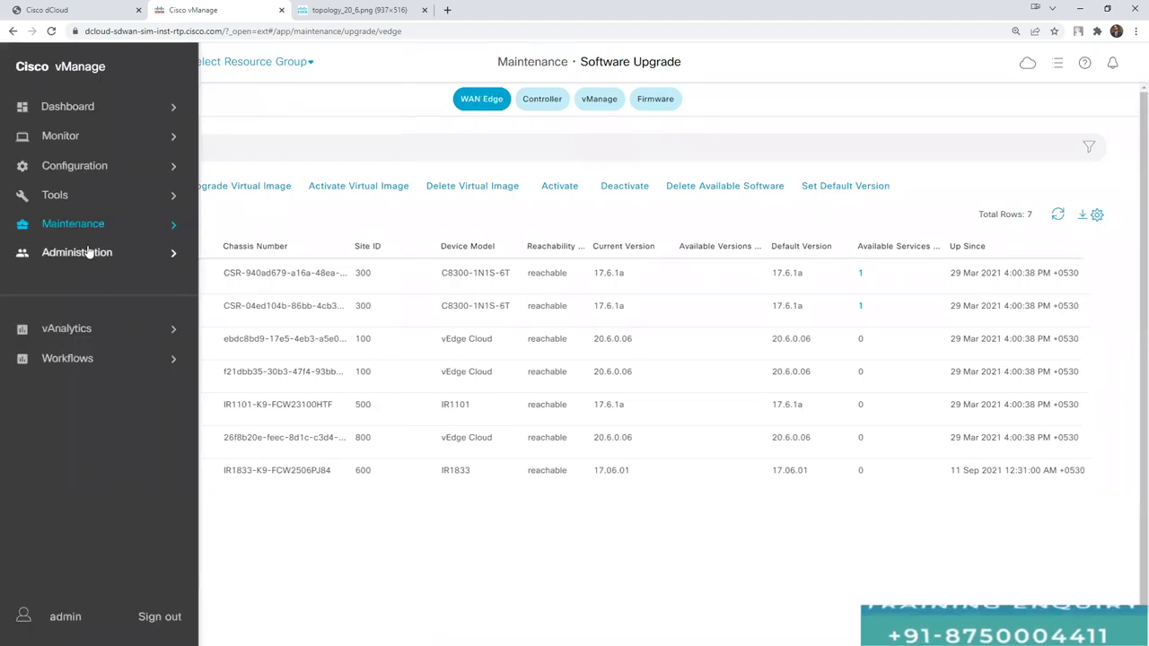
{"action": "mouse_move", "coordinate": [90, 235]}
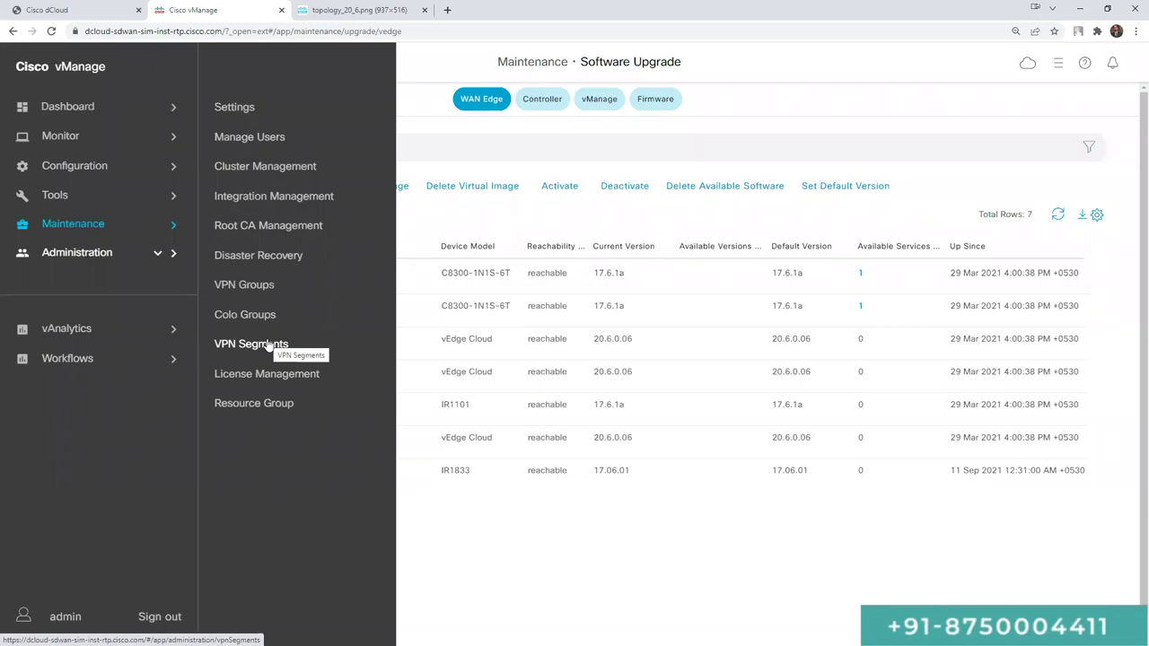
{"action": "mouse_move", "coordinate": [87, 174]}
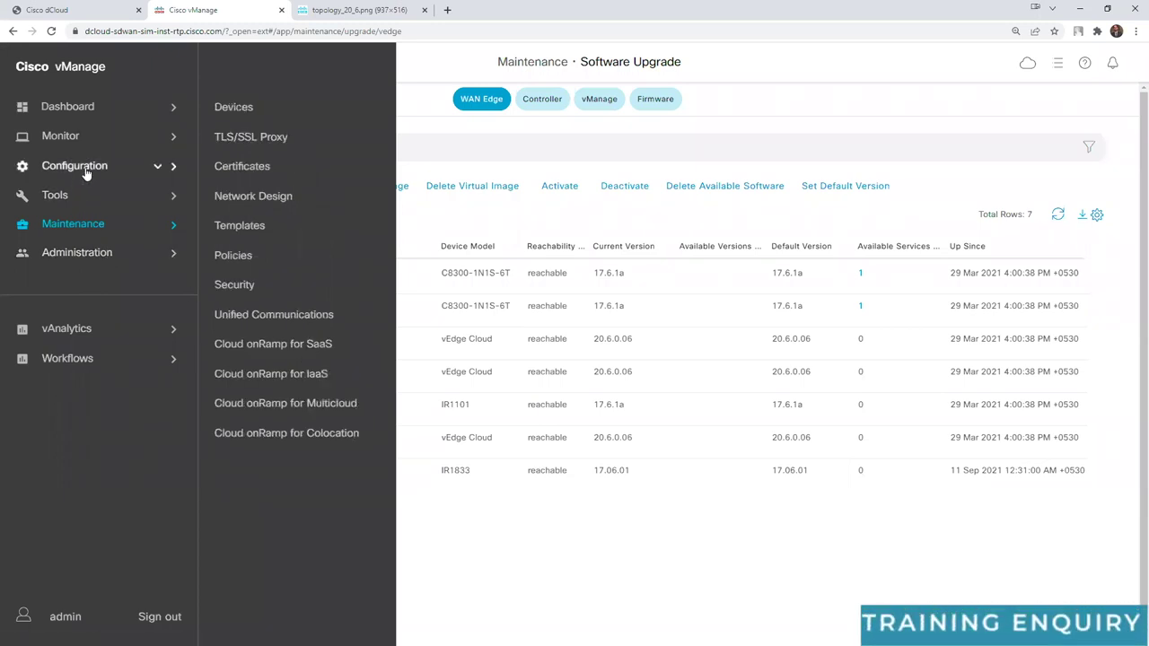
{"action": "left_click", "coordinate": [523, 377]}
Return to the main dashboard and check the Cloud onRamp shortcuts available there.
{"action": "left_click", "coordinate": [106, 71]}
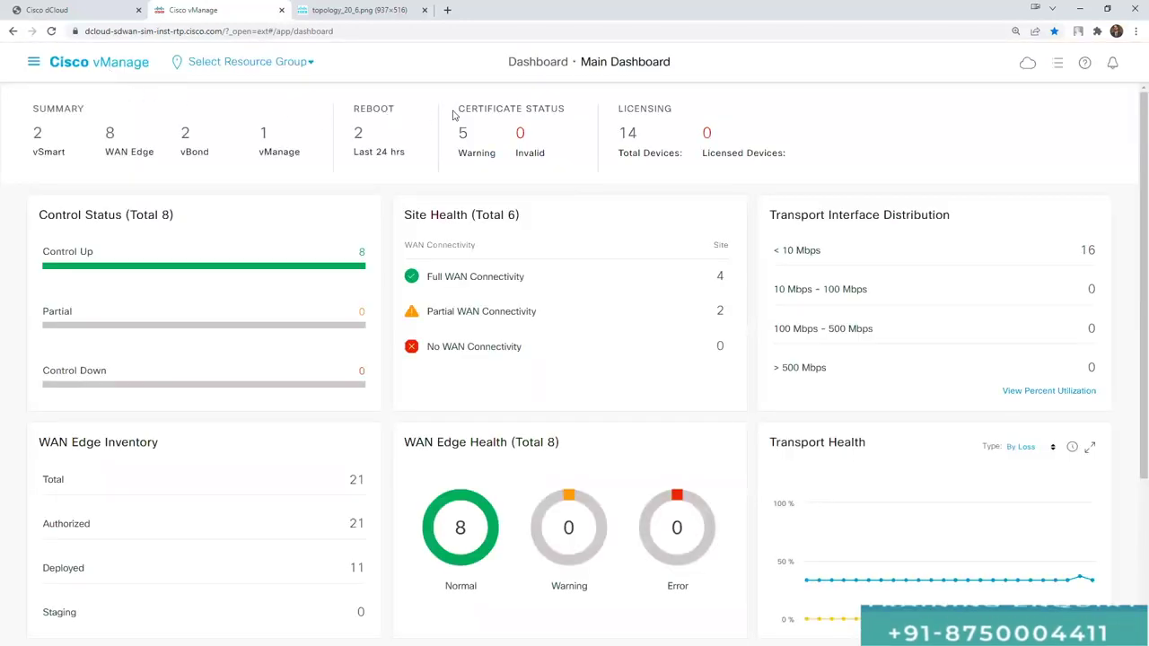
{"action": "left_click", "coordinate": [33, 65]}
{"action": "left_click", "coordinate": [45, 167]}
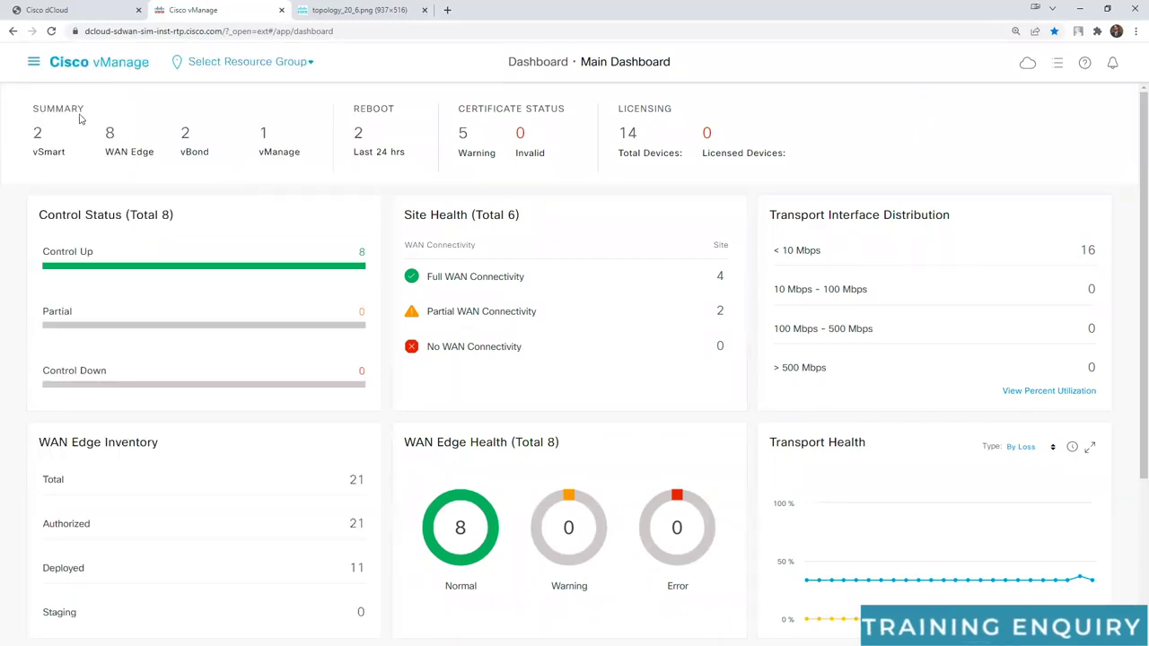
{"action": "left_click", "coordinate": [1028, 63]}
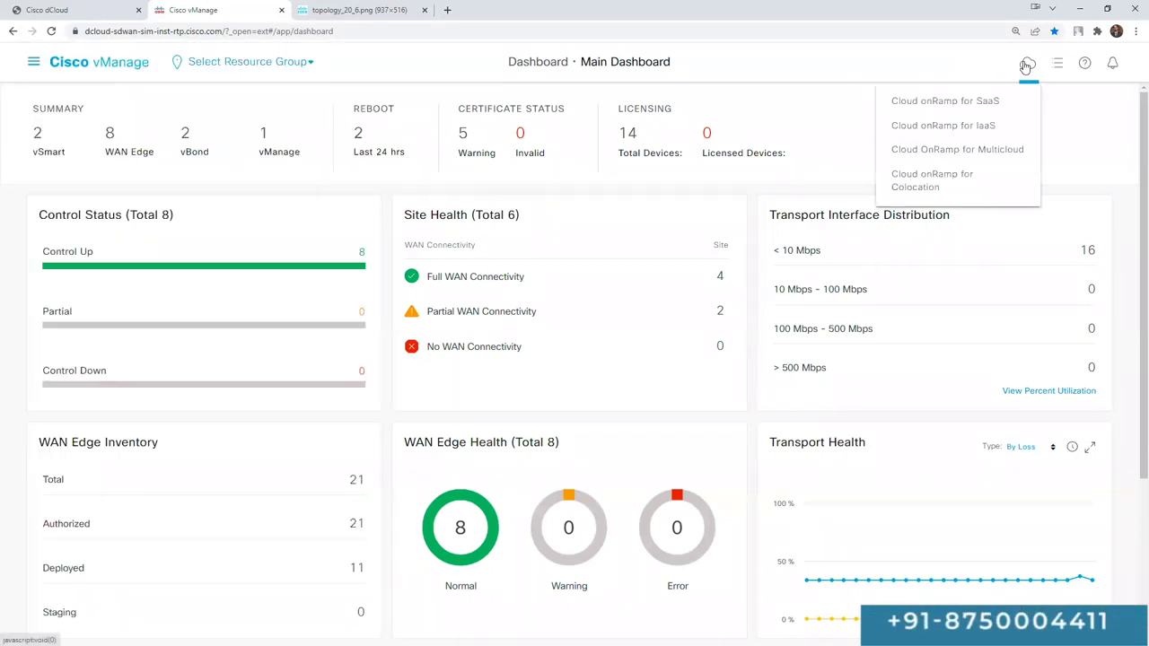
{"action": "left_click", "coordinate": [1002, 104]}
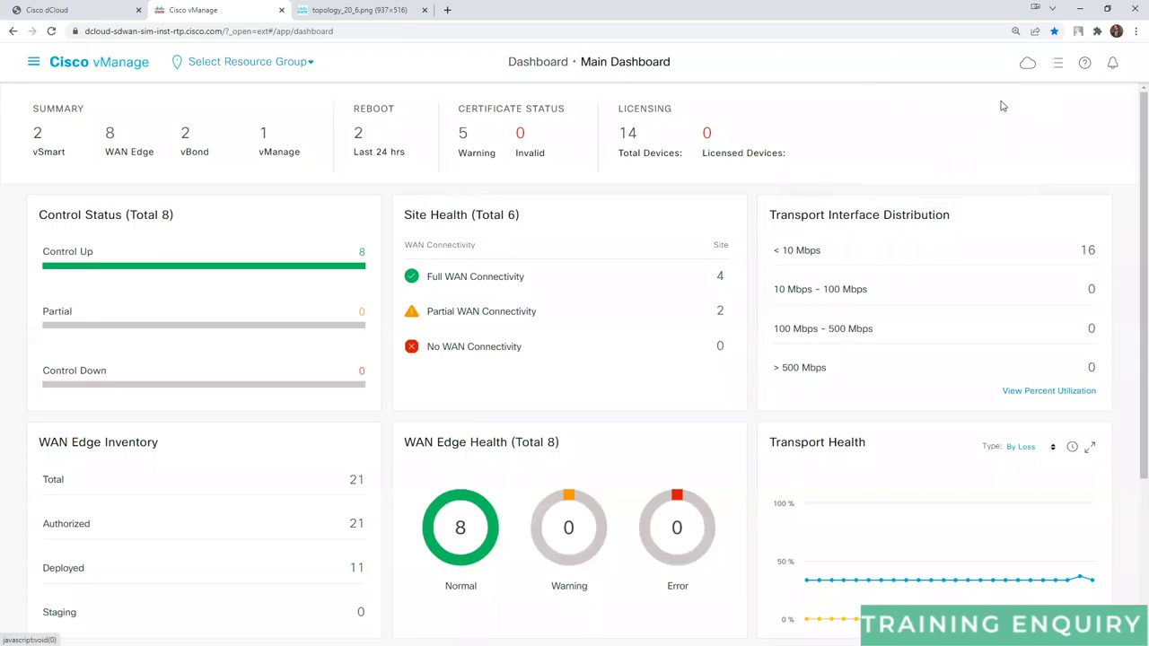
On the Cloud onRamp for SaaS page, mark the Amazon AWS, Salesforce, Dropbox and Google Apps cards with pen ticks.
{"action": "left_click_drag", "start_coordinate": [103, 301], "coordinate": [140, 273]}
{"action": "left_click_drag", "start_coordinate": [337, 229], "coordinate": [332, 223]}
{"action": "mouse_move", "coordinate": [499, 240]}
{"action": "left_mouse_down"}
{"action": "mouse_move", "coordinate": [505, 249]}
{"action": "mouse_move", "coordinate": [581, 181]}
{"action": "left_mouse_up"}
{"action": "left_click_drag", "start_coordinate": [757, 225], "coordinate": [791, 191]}
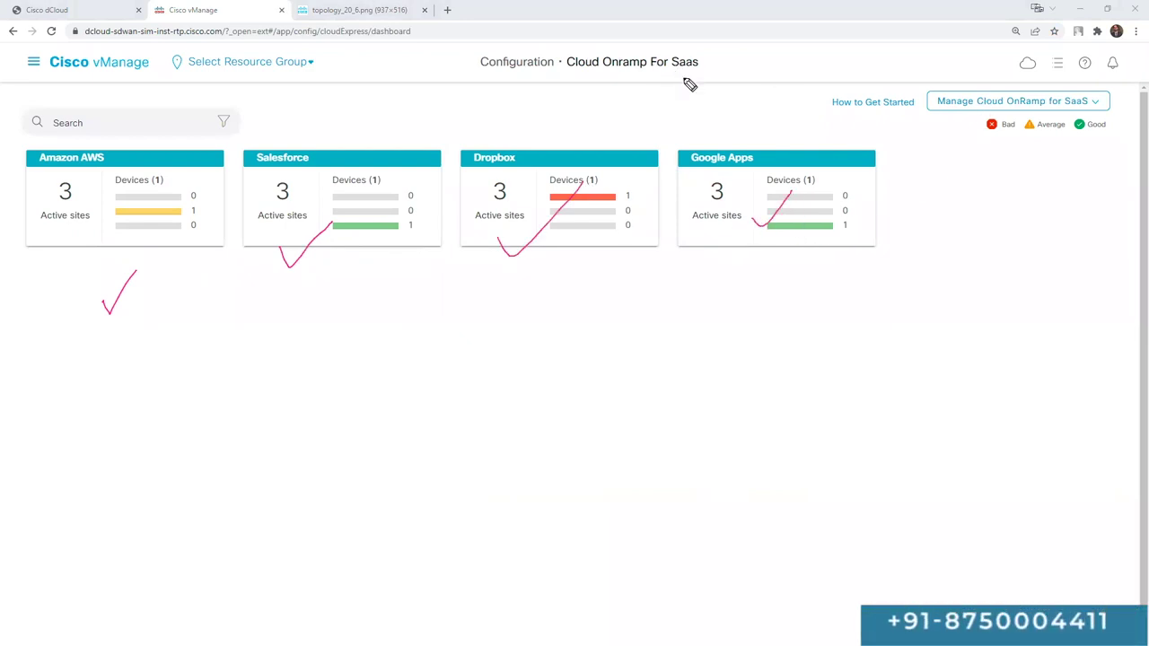
Open Cloud onRamp for IaaS and mark the message about adding cloud instances with a pen tick.
{"action": "left_click", "coordinate": [1031, 67]}
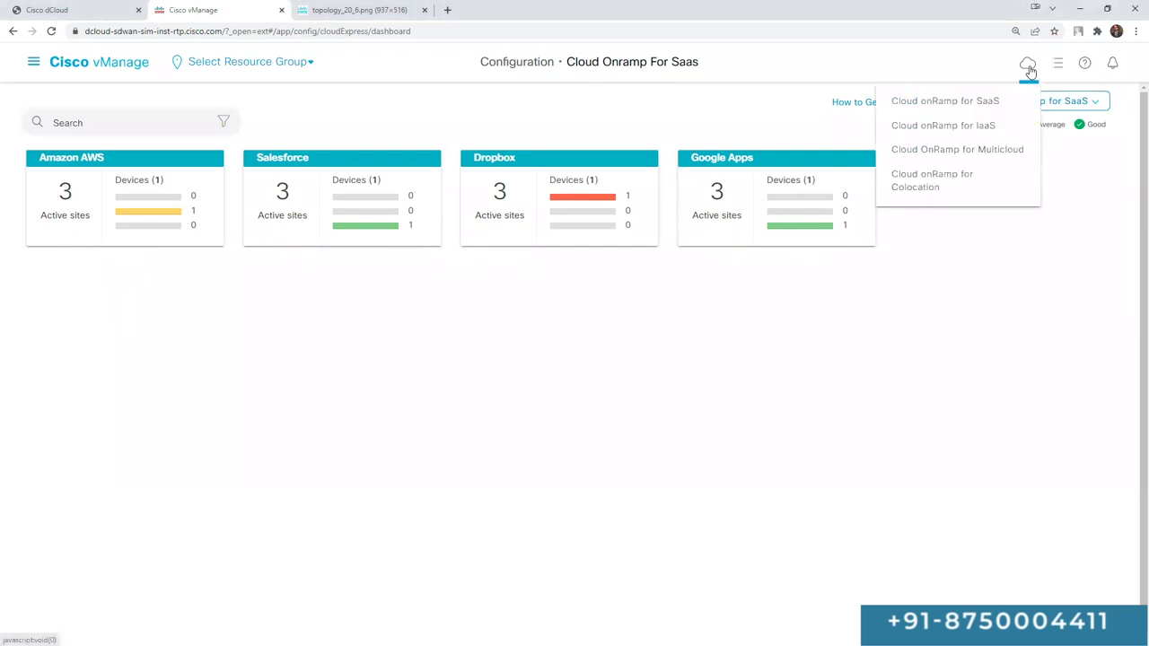
{"action": "left_click", "coordinate": [993, 129]}
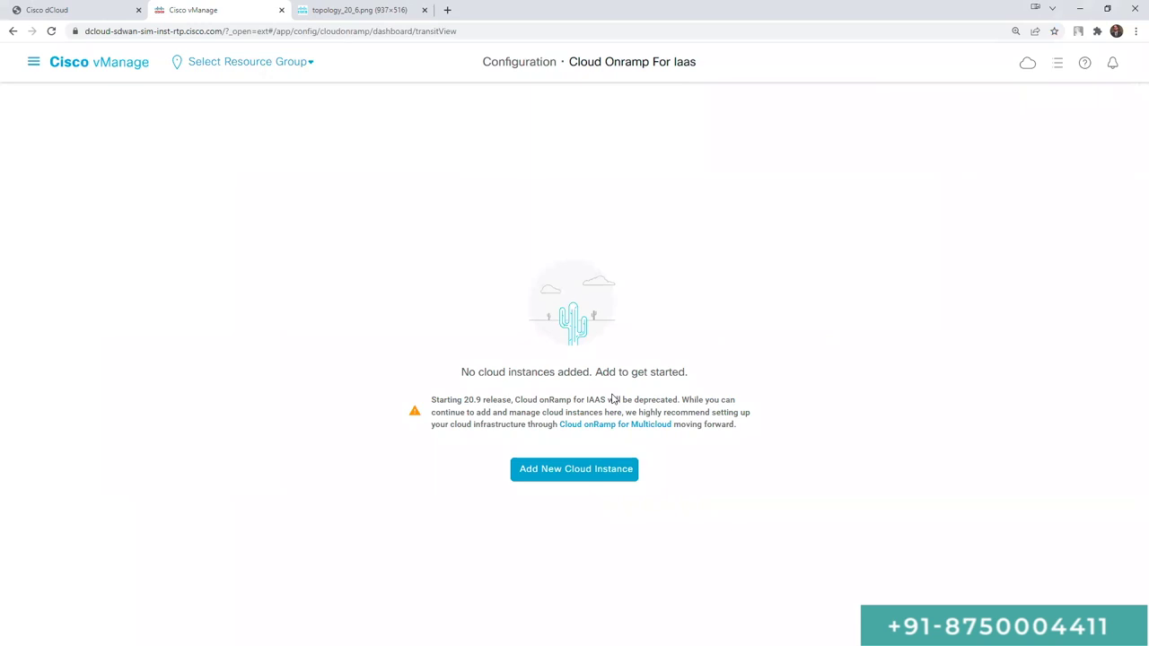
{"action": "left_click_drag", "start_coordinate": [439, 358], "coordinate": [462, 342]}
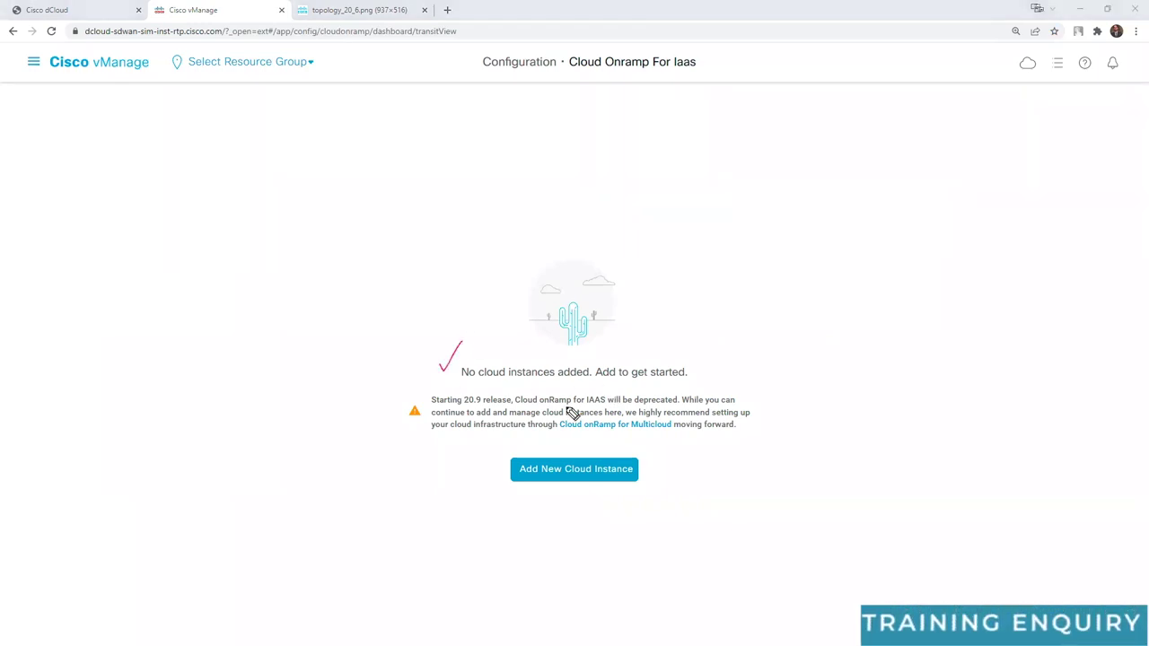
Open Cloud onRamp for Multicloud and examine the network snapshot across AWS, Microsoft Azure and Google Cloud.
{"action": "left_click", "coordinate": [1028, 62]}
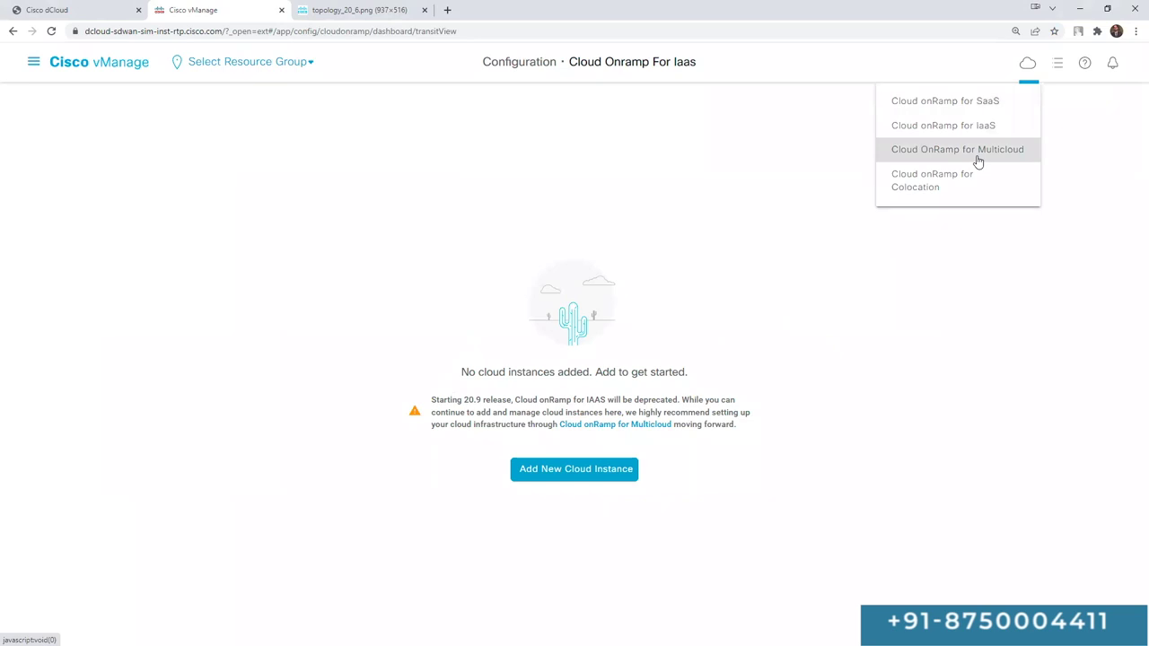
{"action": "left_click", "coordinate": [979, 151]}
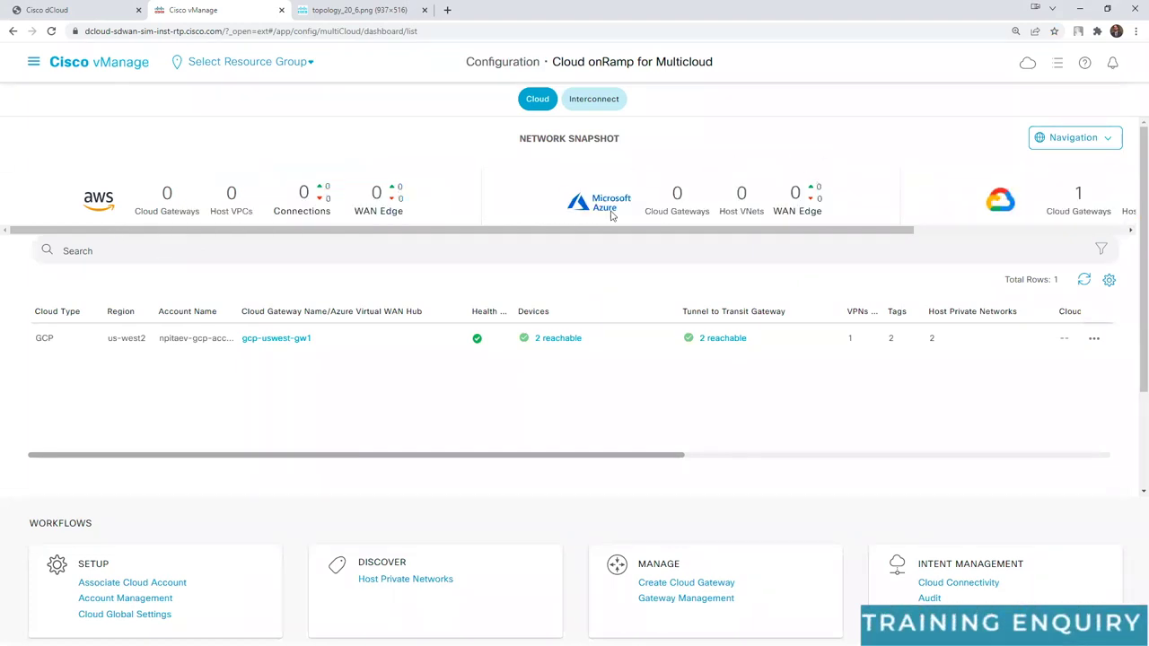
{"action": "left_click", "coordinate": [1130, 230]}
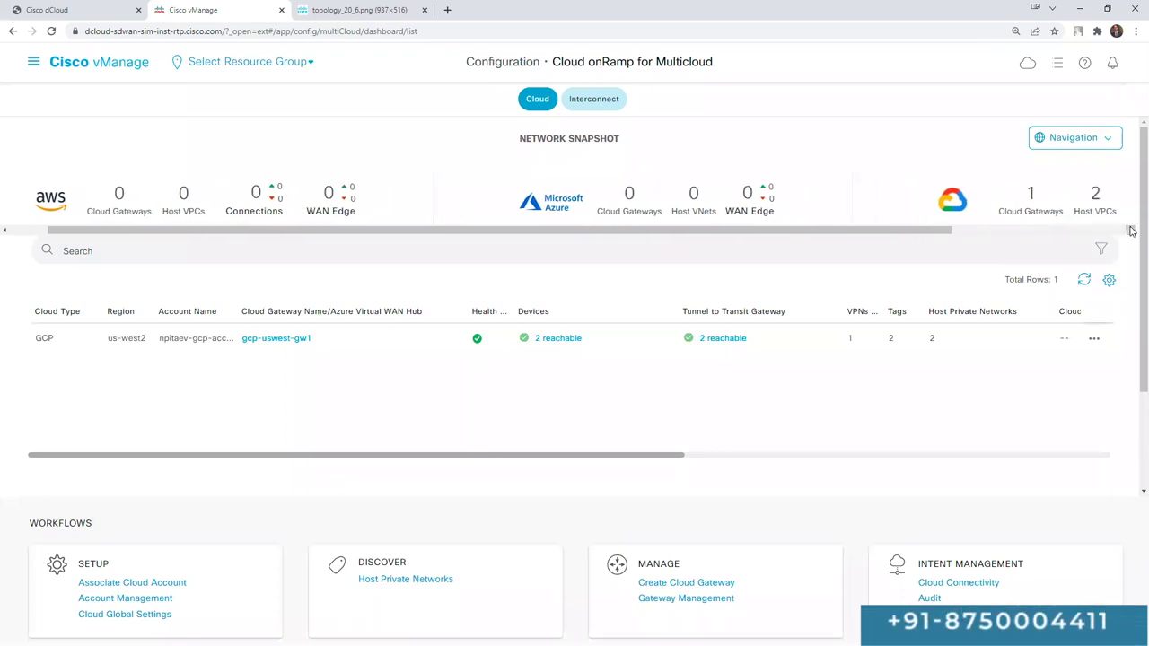
{"action": "left_click", "coordinate": [1130, 230]}
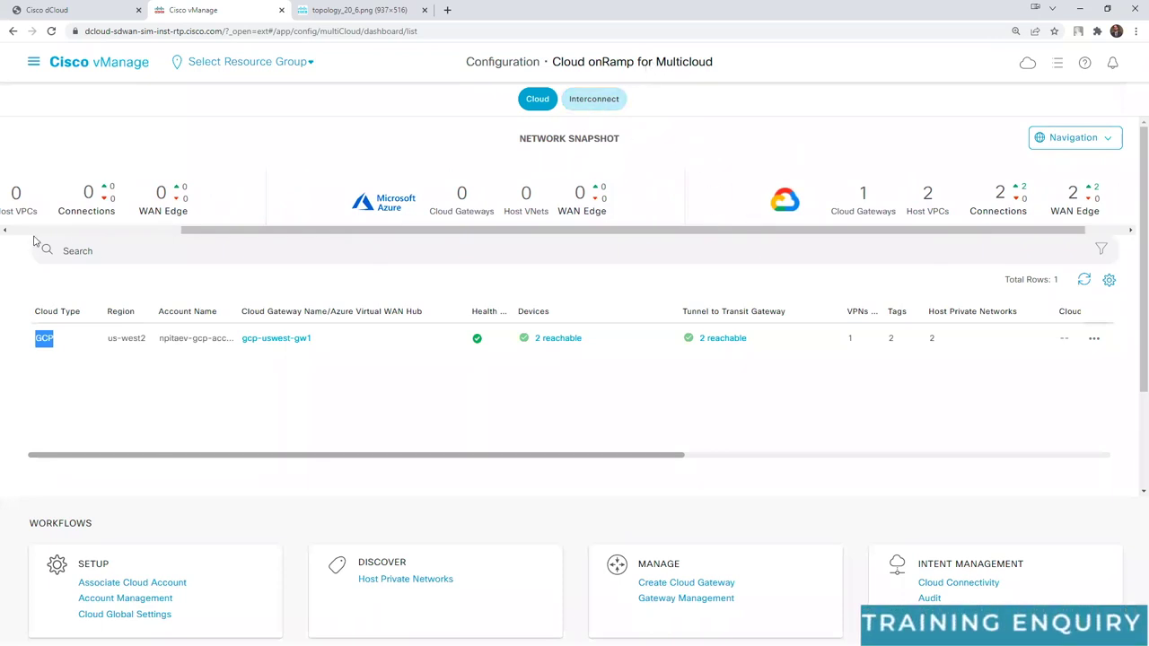
{"action": "left_click", "coordinate": [6, 231]}
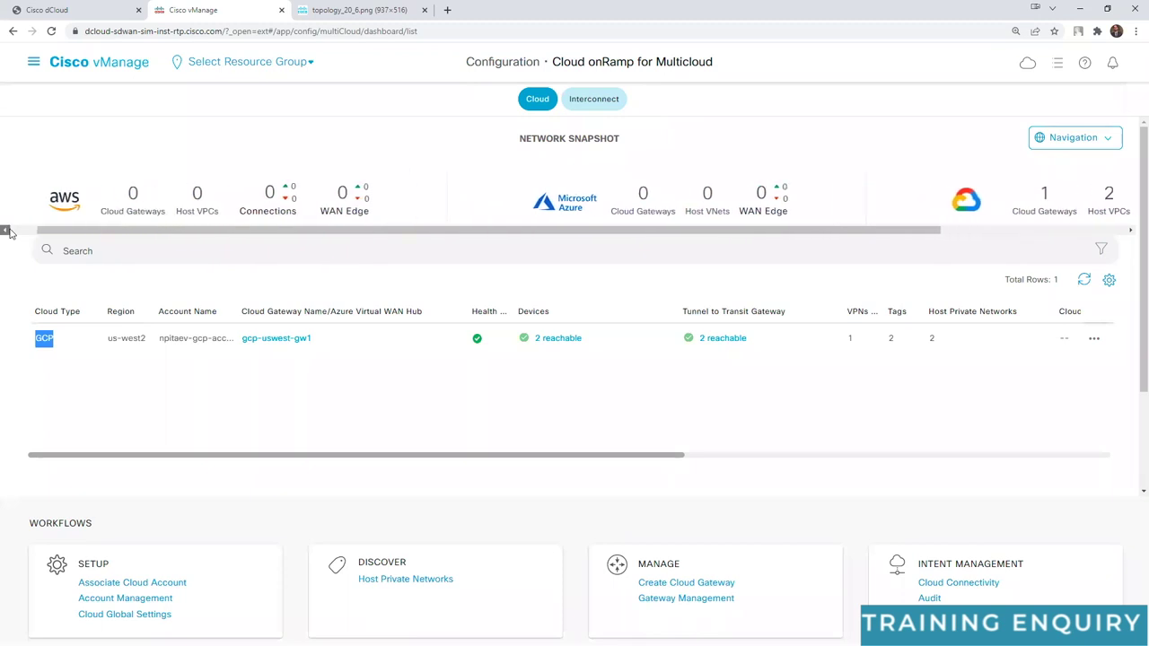
{"action": "left_click", "coordinate": [1129, 232]}
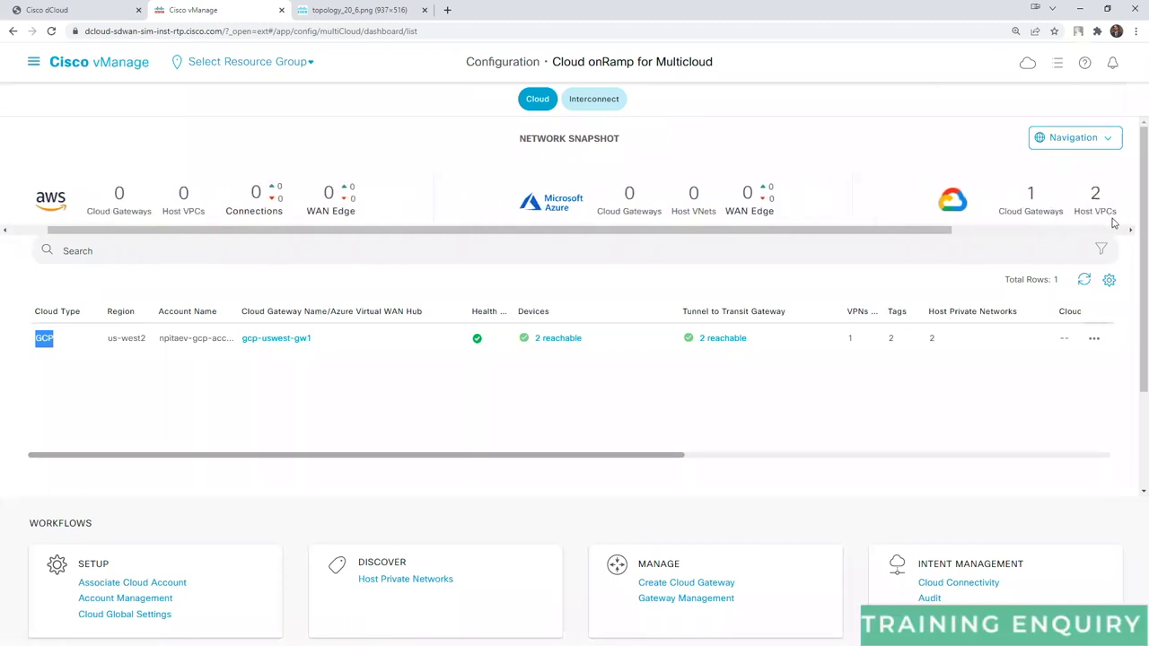
Point out vAnalytics and Workflows in the main navigation with pen ticks, and return to the main dashboard.
{"action": "left_click", "coordinate": [33, 61]}
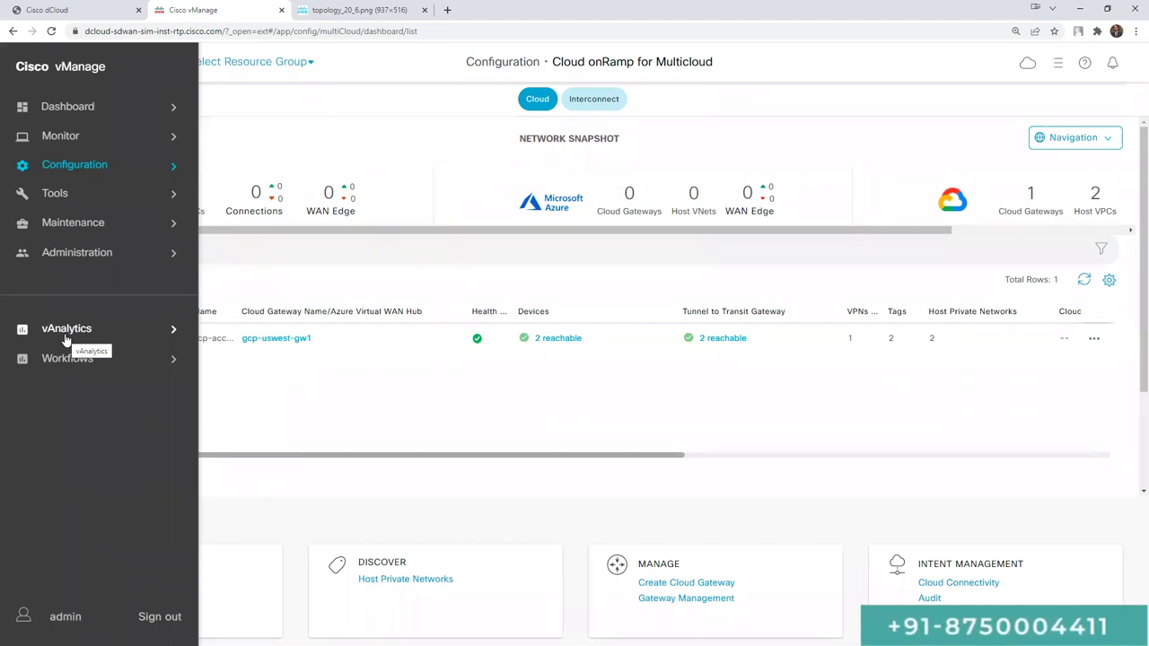
{"action": "left_click_drag", "start_coordinate": [191, 352], "coordinate": [266, 298]}
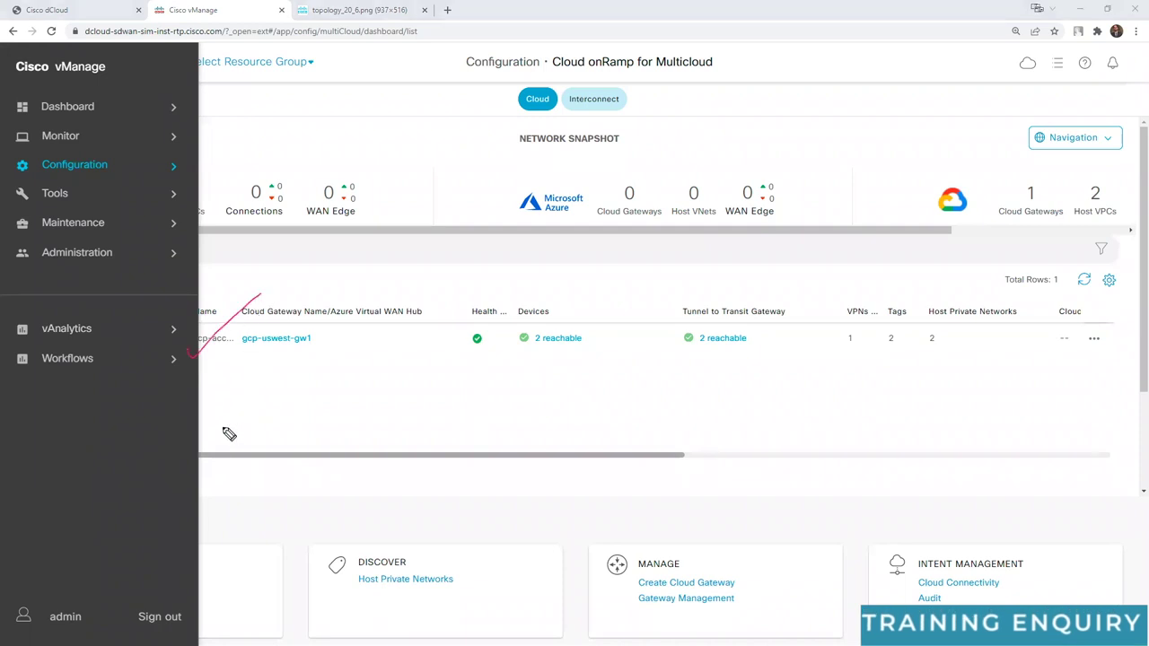
{"action": "left_click_drag", "start_coordinate": [234, 413], "coordinate": [395, 295]}
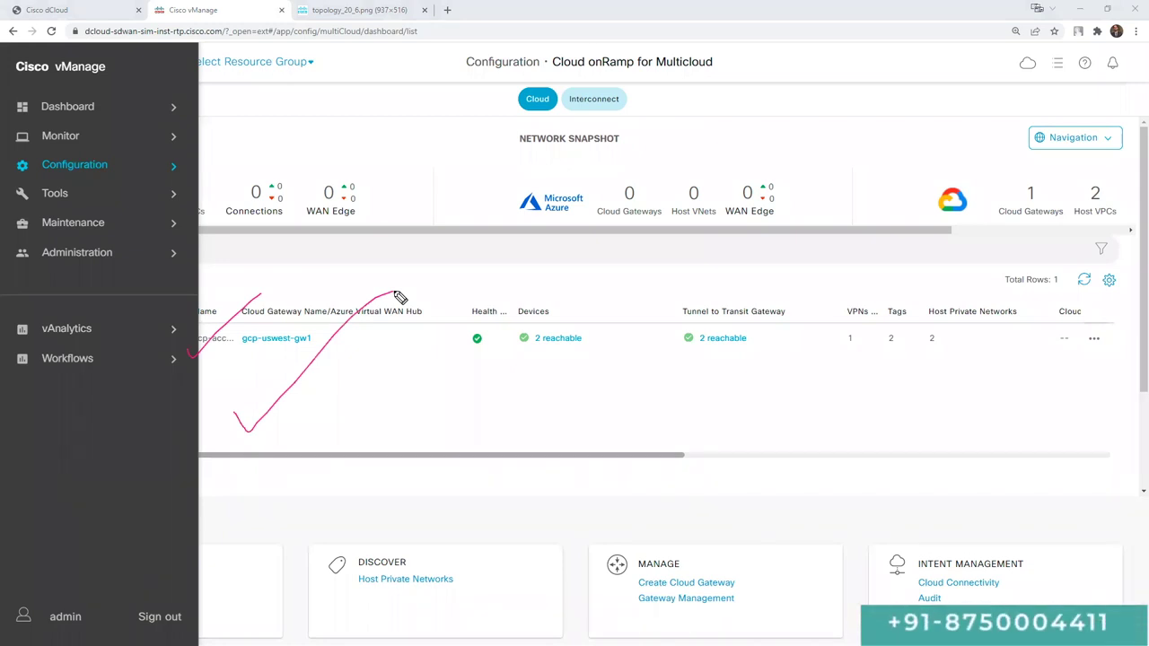
{"action": "key", "text": "Escape"}
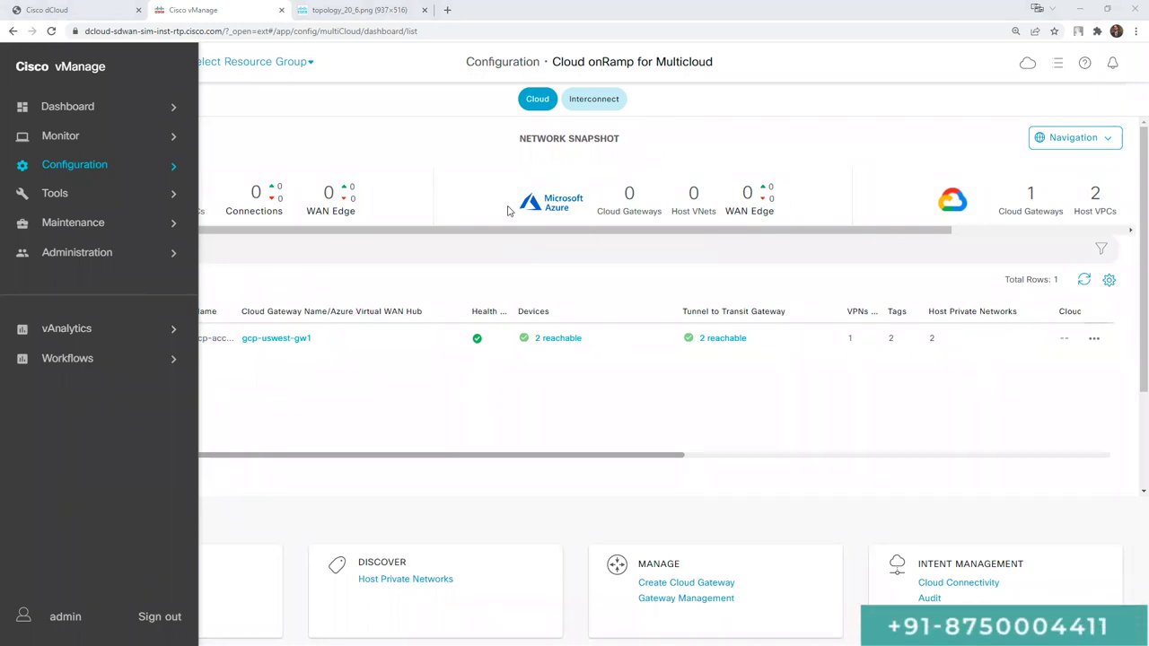
{"action": "mouse_move", "coordinate": [108, 108]}
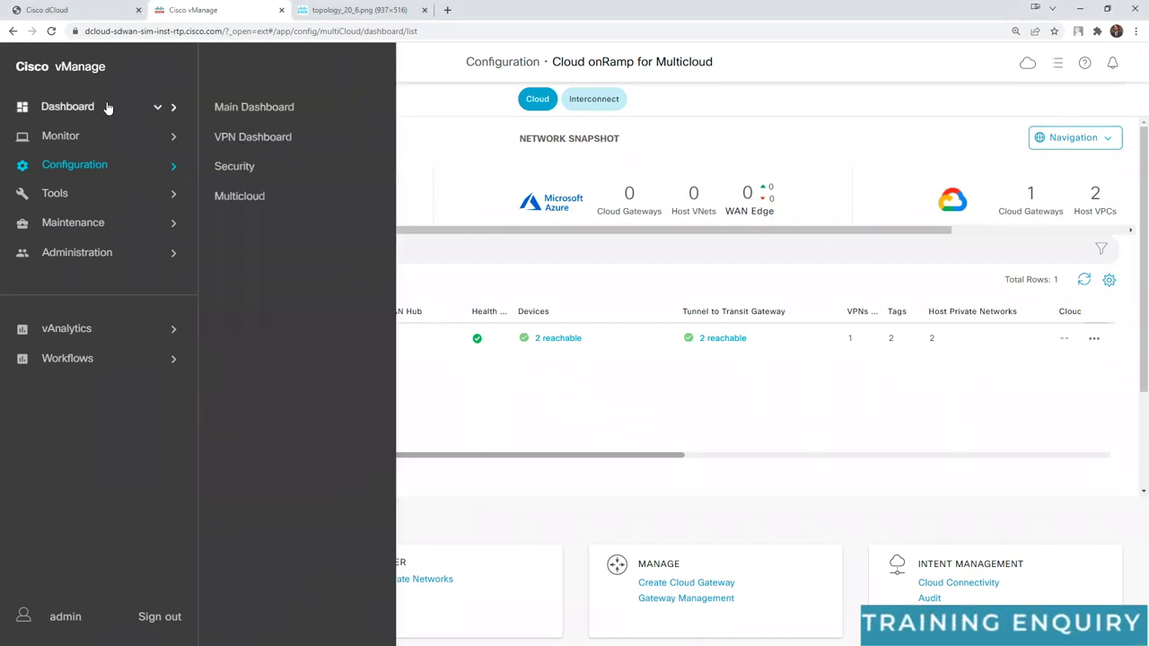
{"action": "left_click", "coordinate": [81, 66]}
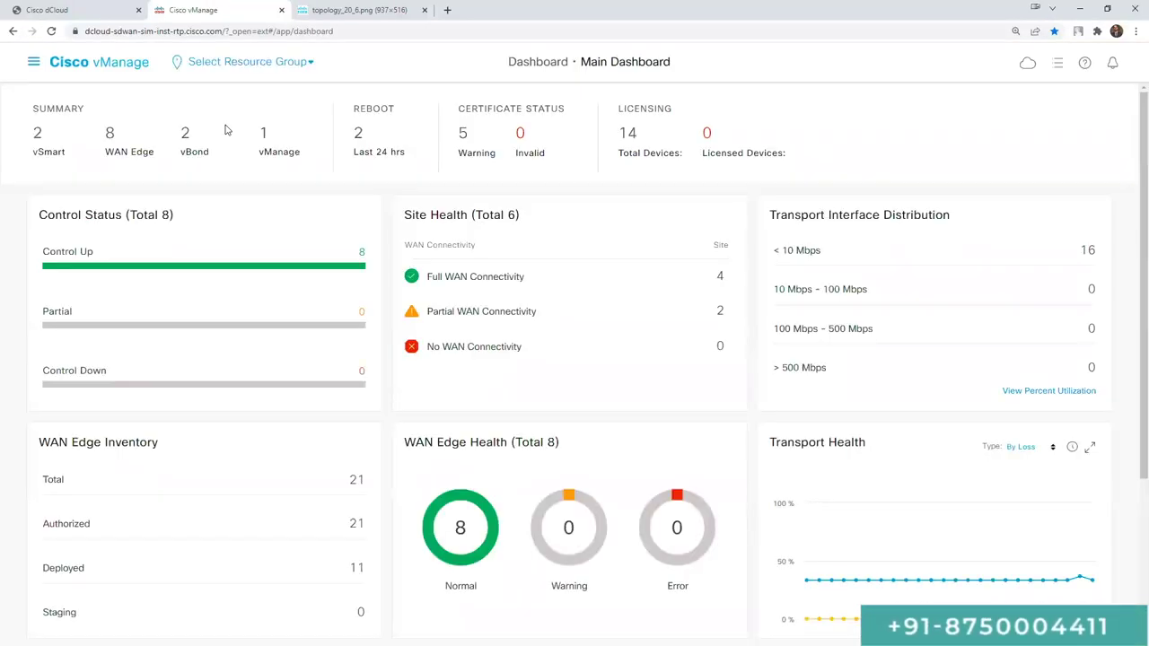
Open the Devices page under Configuration and display its list of controllers.
{"action": "left_click", "coordinate": [34, 62]}
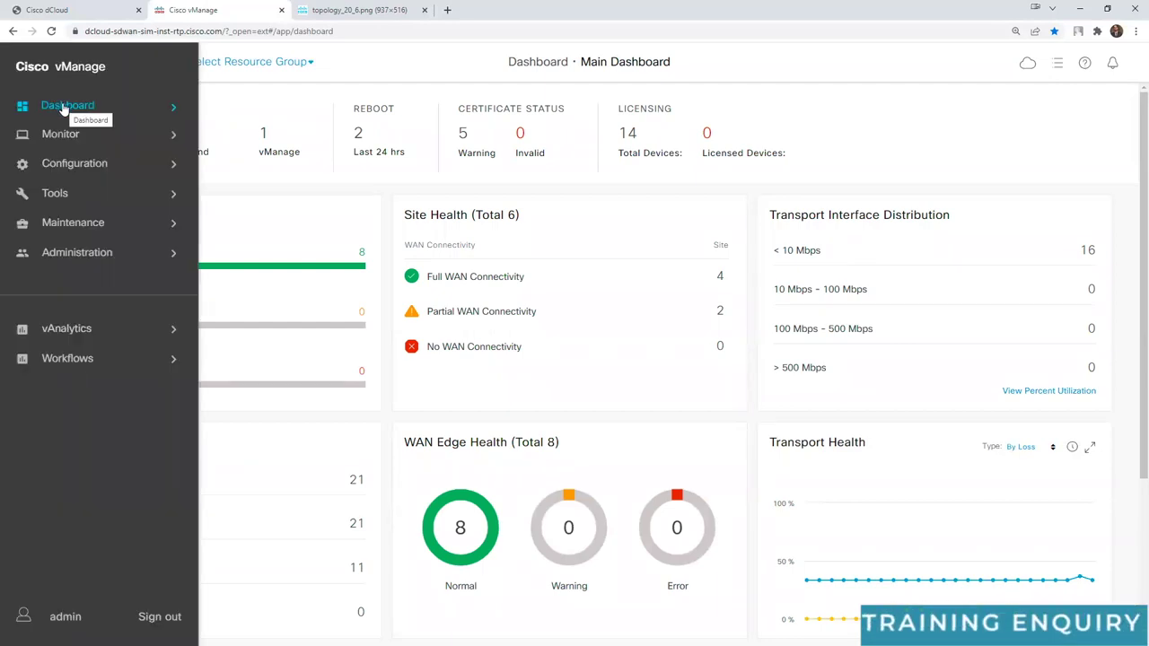
{"action": "left_click", "coordinate": [72, 171]}
{"action": "left_click", "coordinate": [248, 113]}
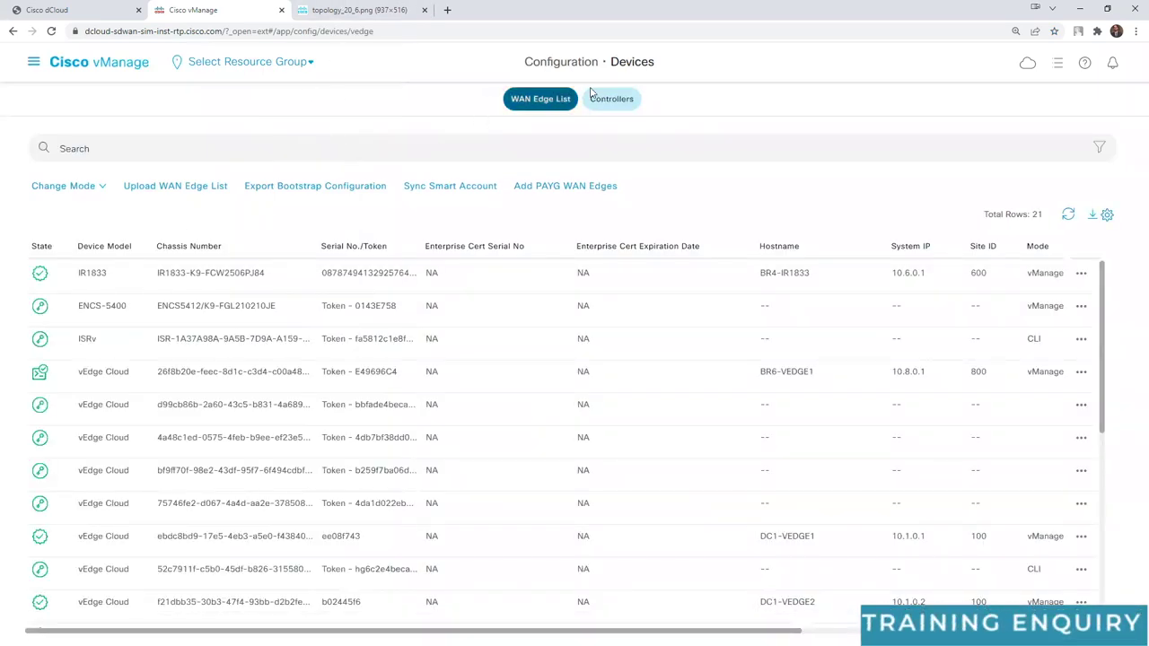
{"action": "left_click", "coordinate": [620, 103]}
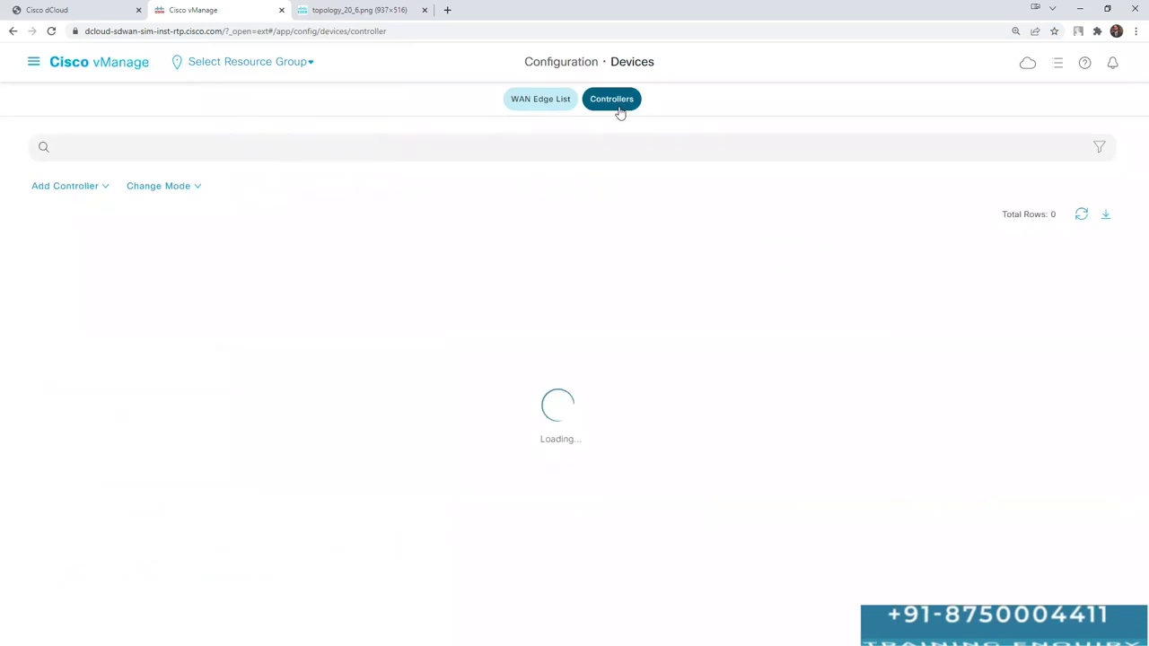
Mark the vSmart and vBond entries in the controllers list with pen strokes, and clear the annotations.
{"action": "left_click_drag", "start_coordinate": [72, 296], "coordinate": [62, 350]}
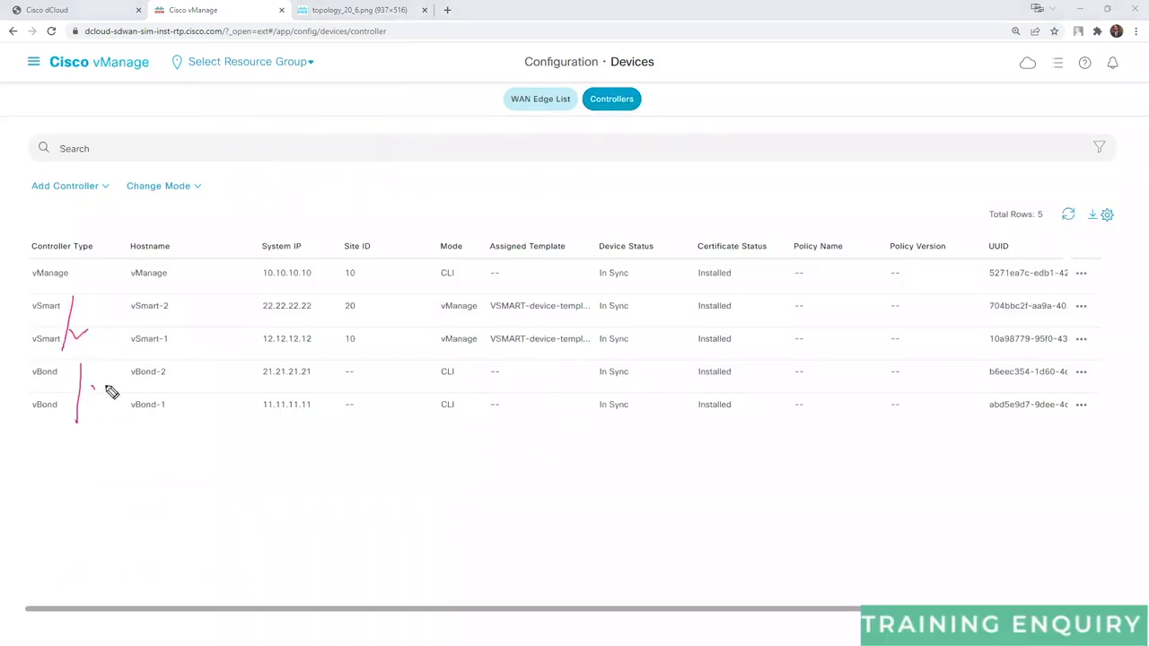
{"action": "left_click_drag", "start_coordinate": [105, 386], "coordinate": [115, 382]}
{"action": "key", "text": "e"}
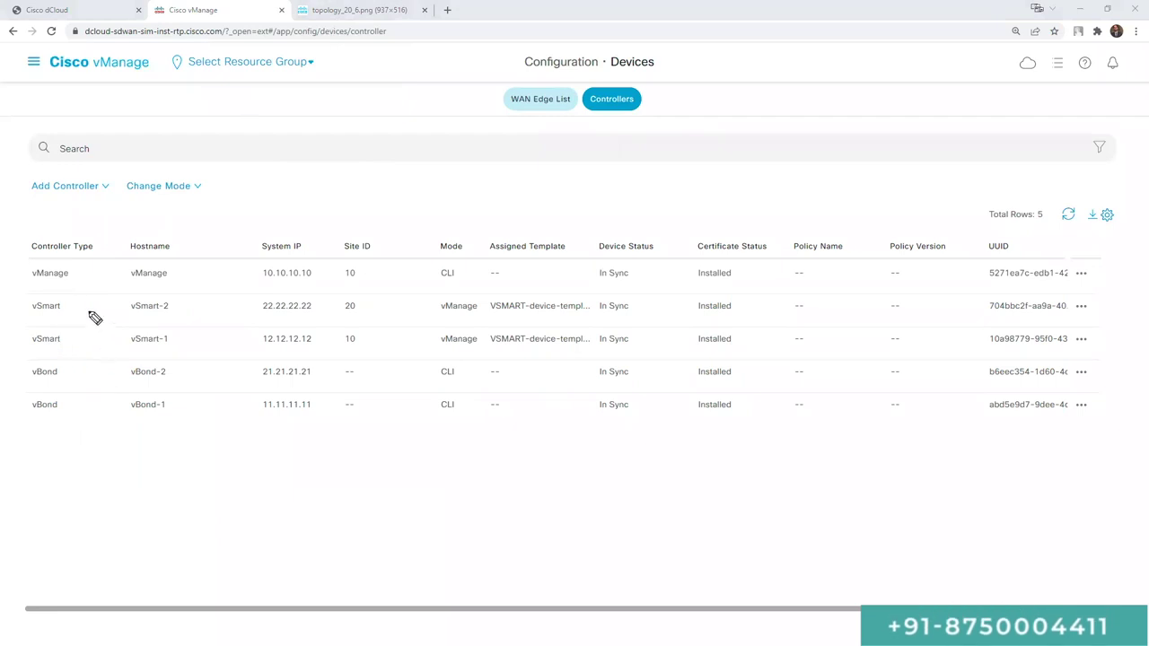
{"action": "left_click_drag", "start_coordinate": [76, 404], "coordinate": [77, 420]}
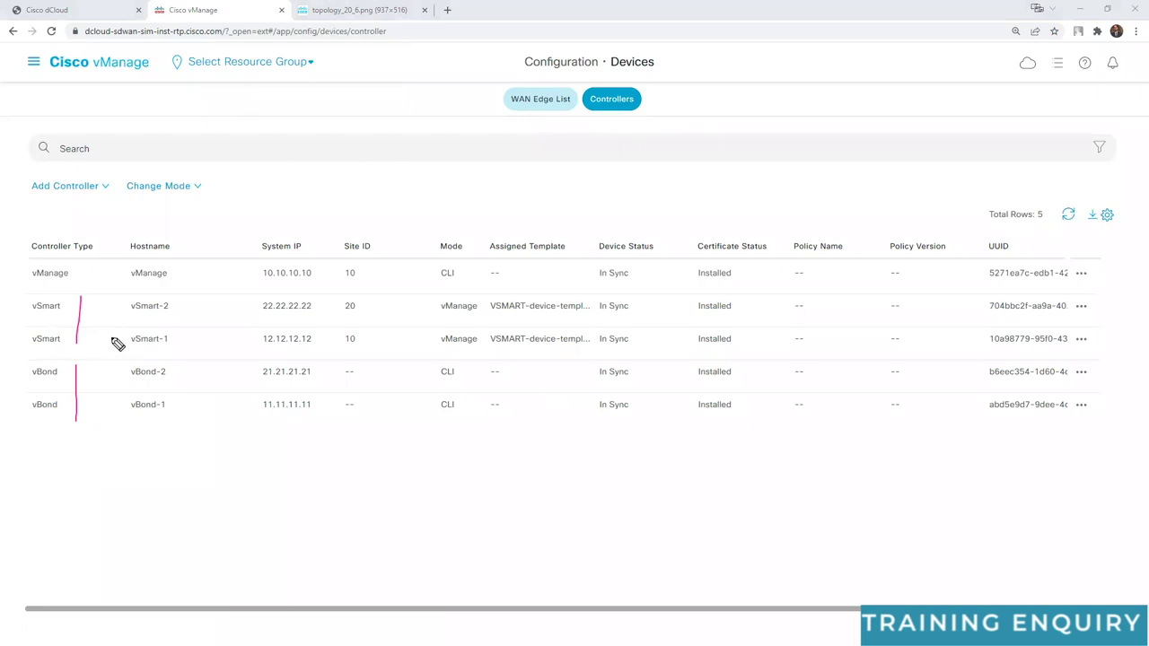
{"action": "left_click_drag", "start_coordinate": [93, 300], "coordinate": [90, 342]}
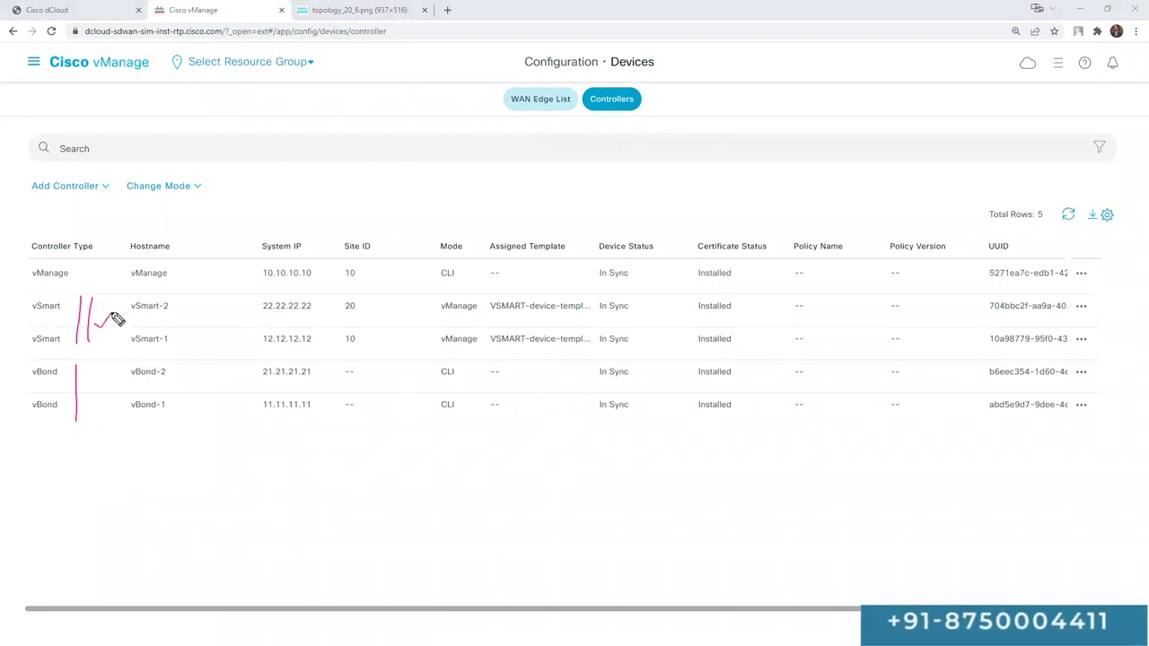
{"action": "key", "text": "Escape"}
{"action": "left_click", "coordinate": [117, 10]}
{"action": "left_click", "coordinate": [225, 10]}
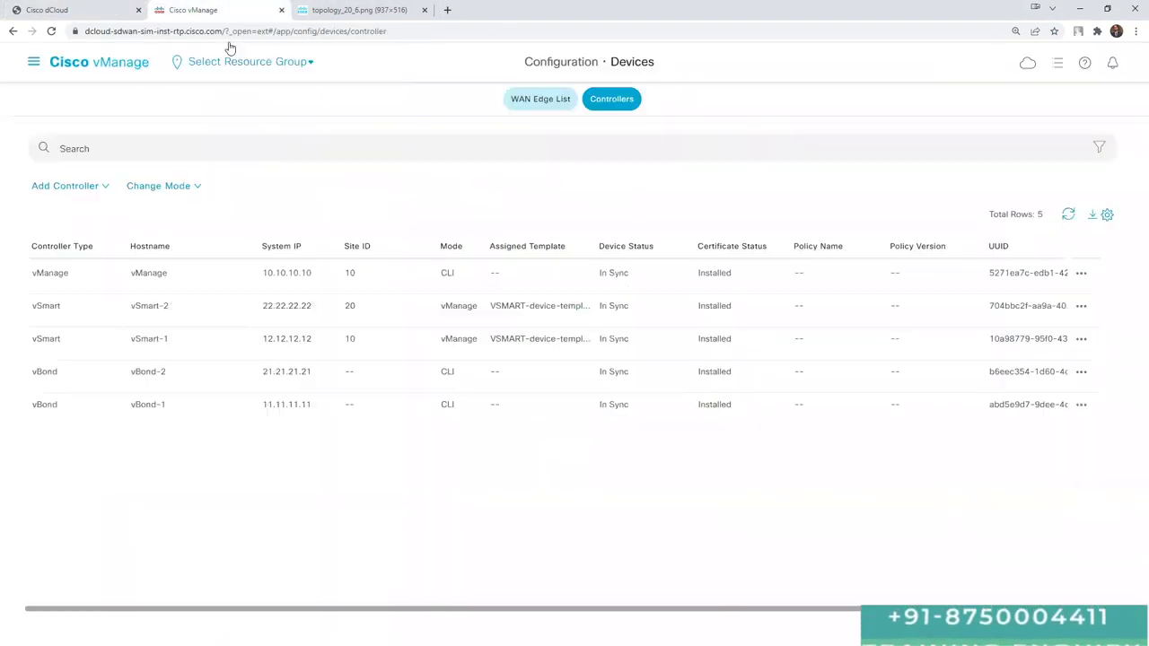
Open the Network page under Monitor and display the control connections of DC1-VEDGE1.
{"action": "left_click", "coordinate": [36, 61]}
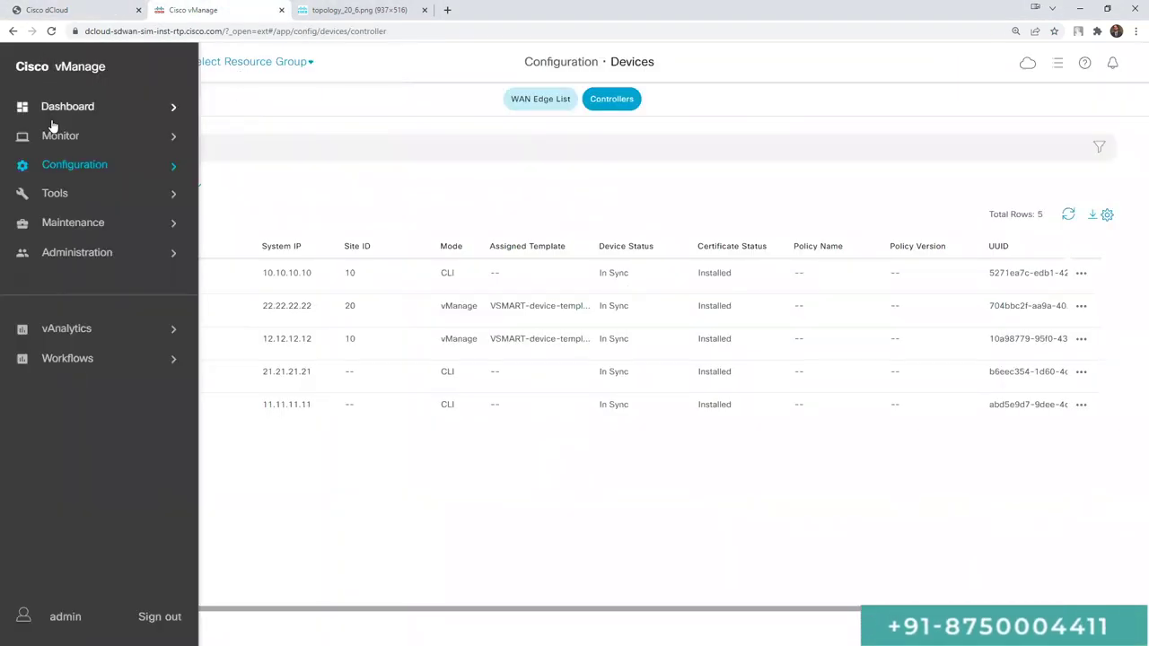
{"action": "mouse_move", "coordinate": [54, 132]}
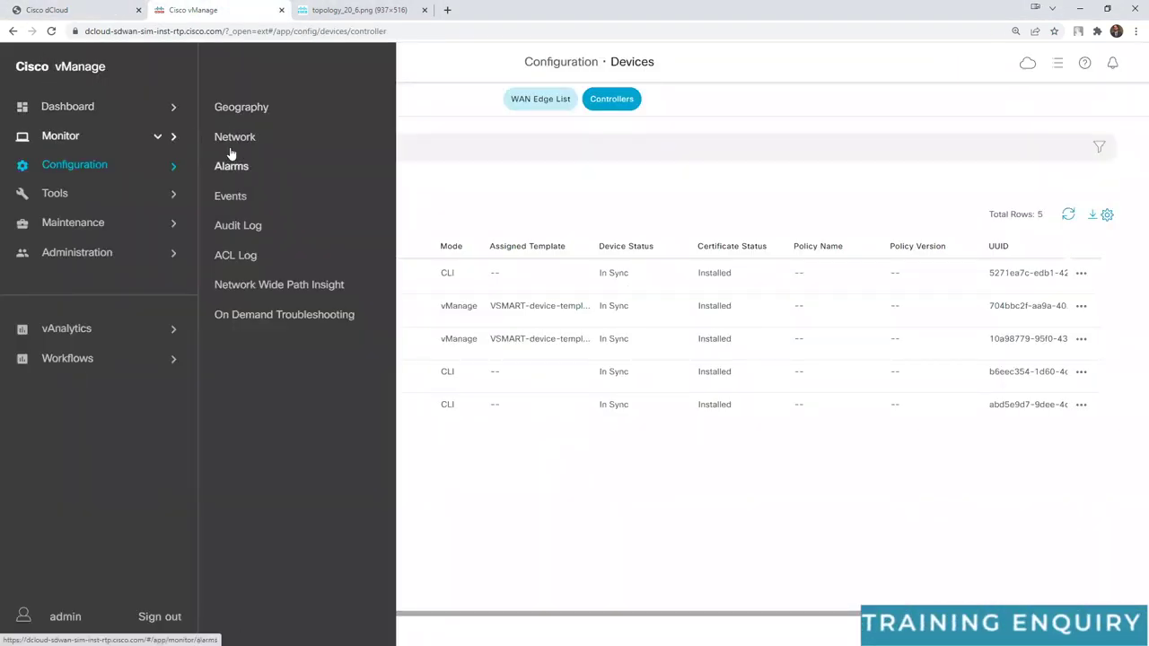
{"action": "left_click", "coordinate": [231, 137]}
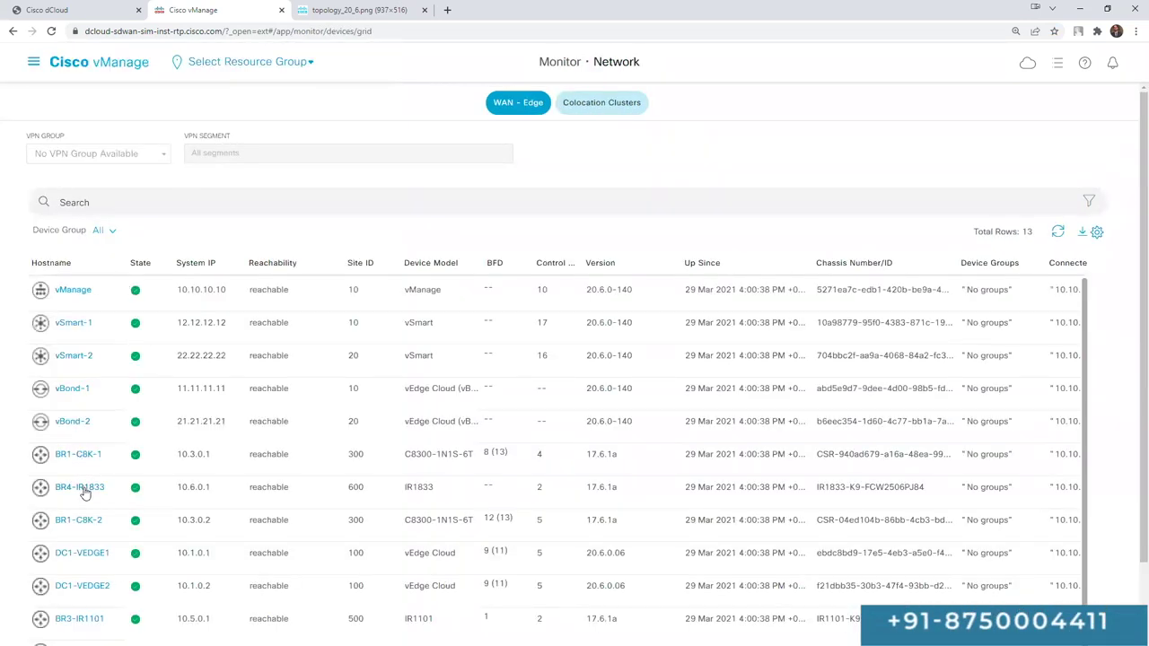
{"action": "scroll", "coordinate": [86, 493], "scroll_direction": "down", "scroll_amount": 1}
{"action": "left_click", "coordinate": [83, 526]}
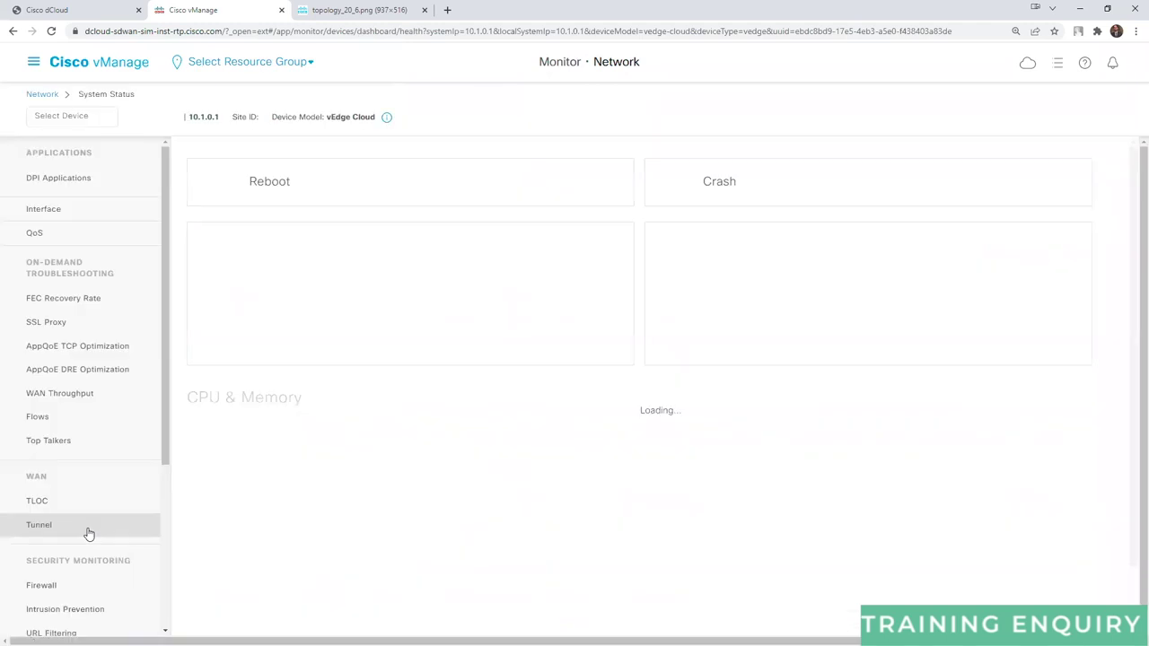
{"action": "scroll", "coordinate": [156, 467], "scroll_direction": "down", "scroll_amount": 5}
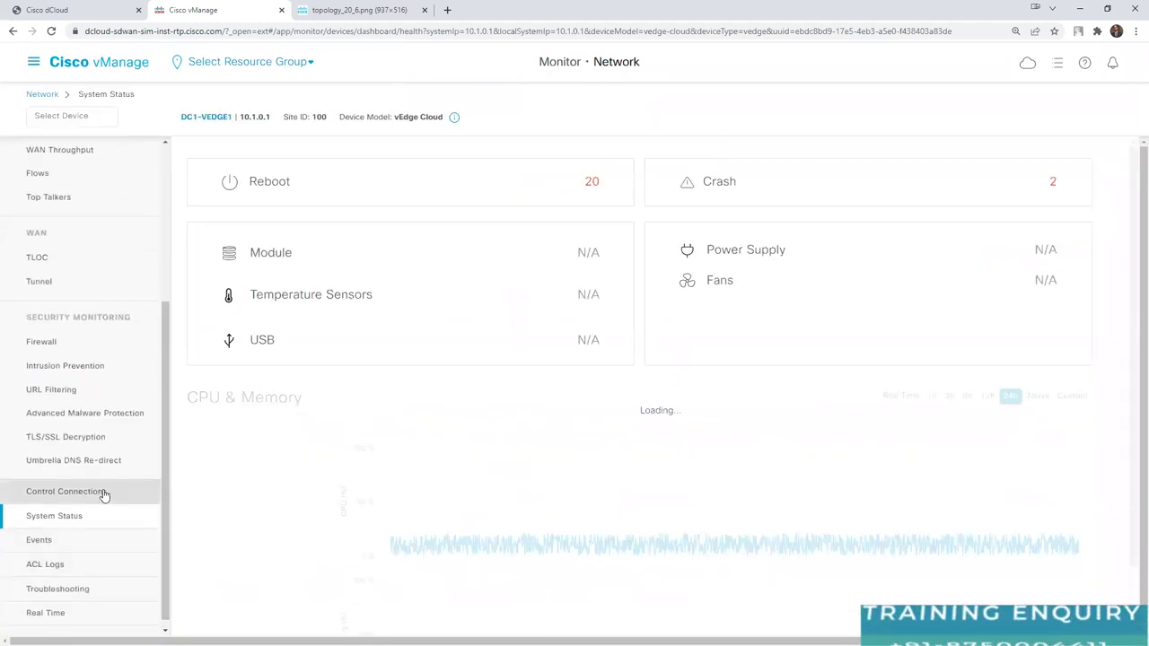
{"action": "left_click", "coordinate": [103, 494]}
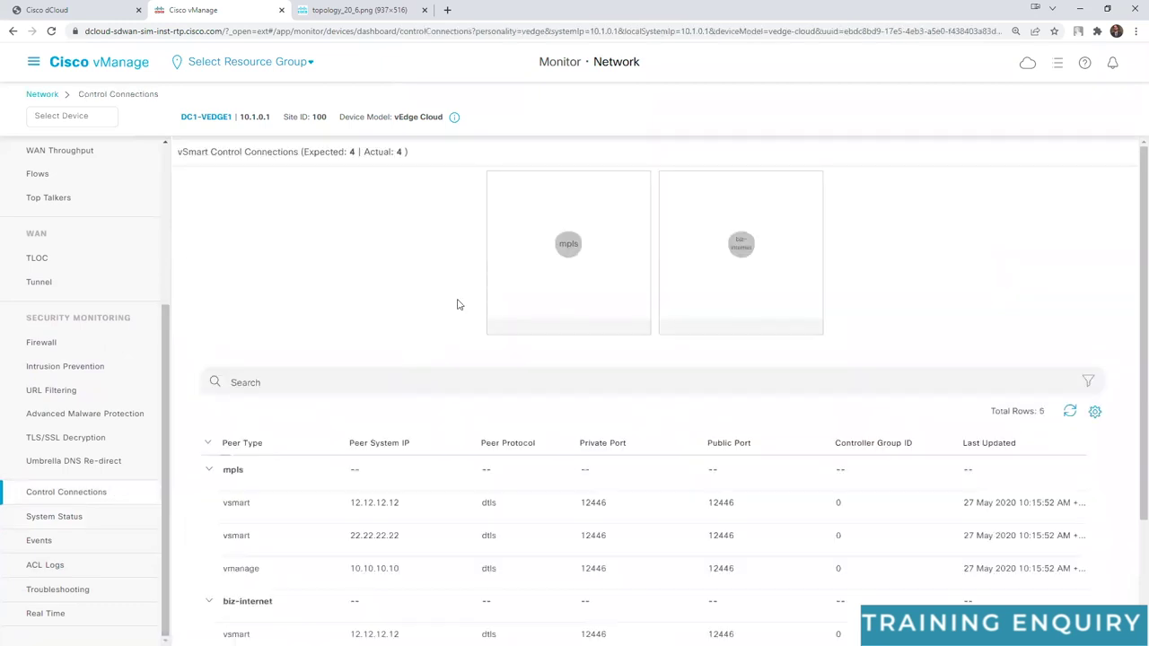
Mark the mpls and biz-internet transports in the control connections diagrams with pen ticks.
{"action": "left_click_drag", "start_coordinate": [543, 235], "coordinate": [567, 225]}
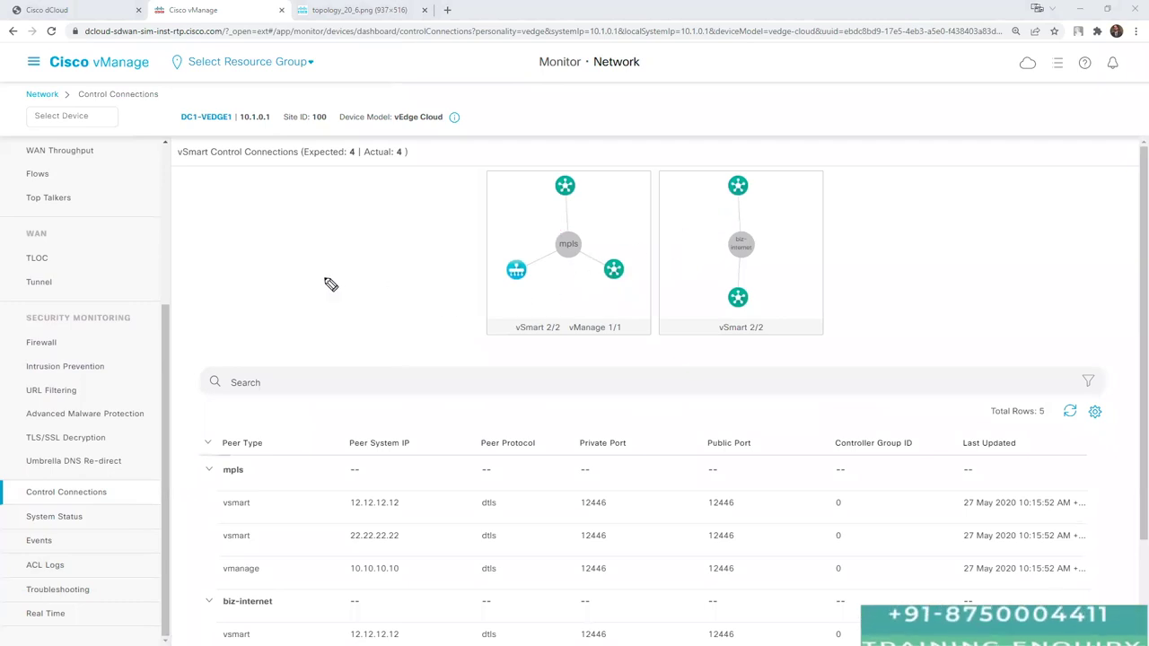
{"action": "left_click_drag", "start_coordinate": [297, 256], "coordinate": [303, 289]}
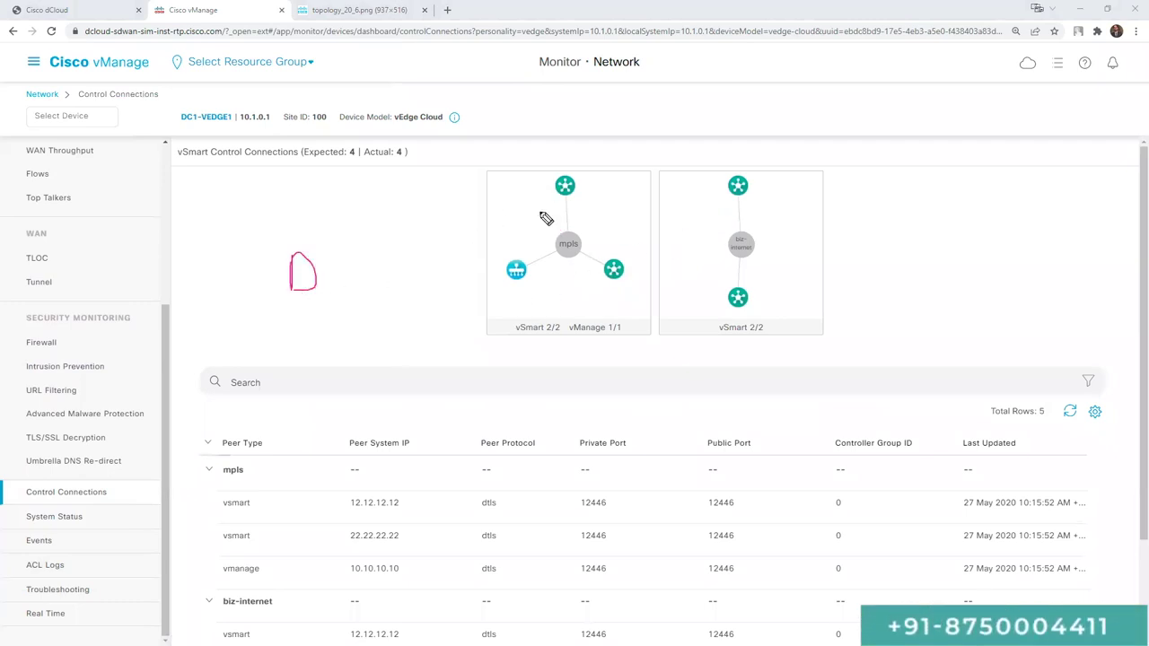
{"action": "left_click_drag", "start_coordinate": [483, 259], "coordinate": [518, 241]}
{"action": "mouse_move", "coordinate": [607, 163]}
{"action": "left_mouse_down"}
{"action": "mouse_move", "coordinate": [610, 235]}
{"action": "mouse_move", "coordinate": [607, 225]}
{"action": "left_mouse_up"}
{"action": "left_click_drag", "start_coordinate": [698, 237], "coordinate": [704, 244]}
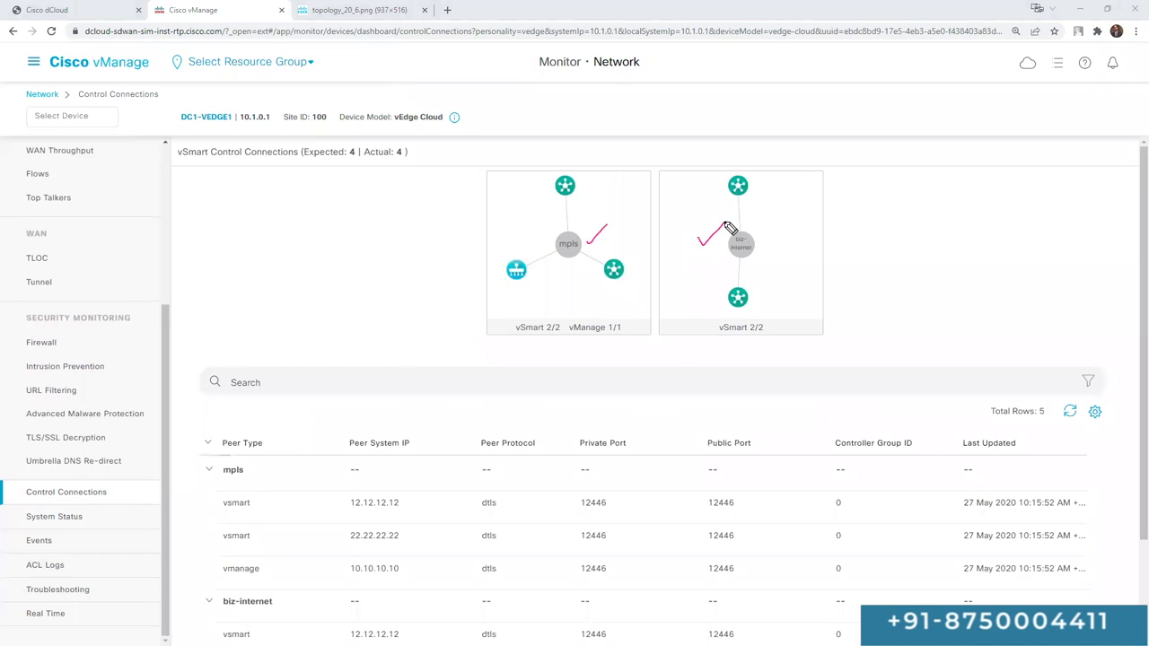
Return to the main dashboard, check the Cisco Secure SD-WAN v20.6 instant demo in the dCloud catalog, and switch back to vManage.
{"action": "left_click", "coordinate": [100, 63]}
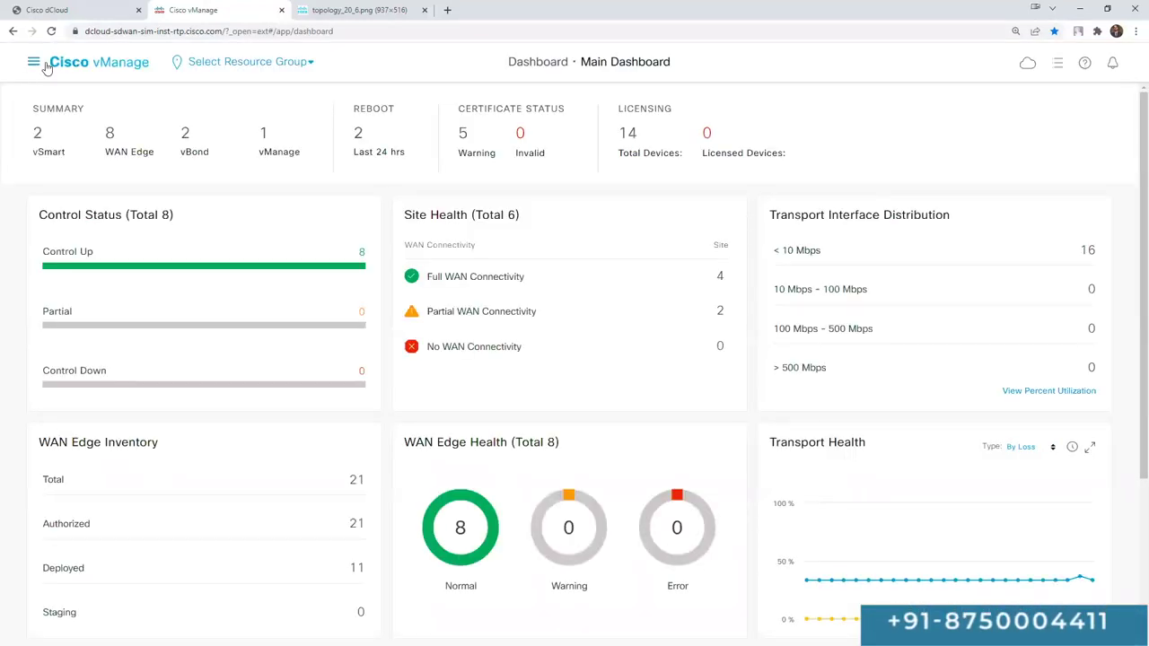
{"action": "left_click", "coordinate": [47, 68]}
{"action": "key", "text": "ctrl+shift+Tab"}
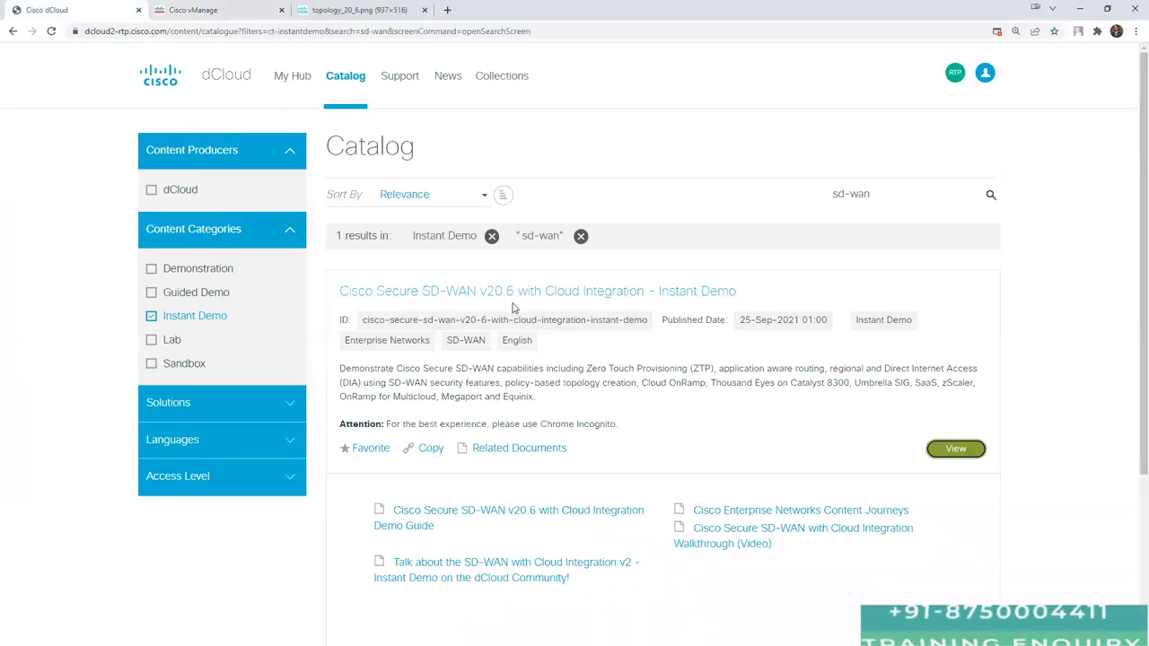
{"action": "left_click", "coordinate": [225, 6]}
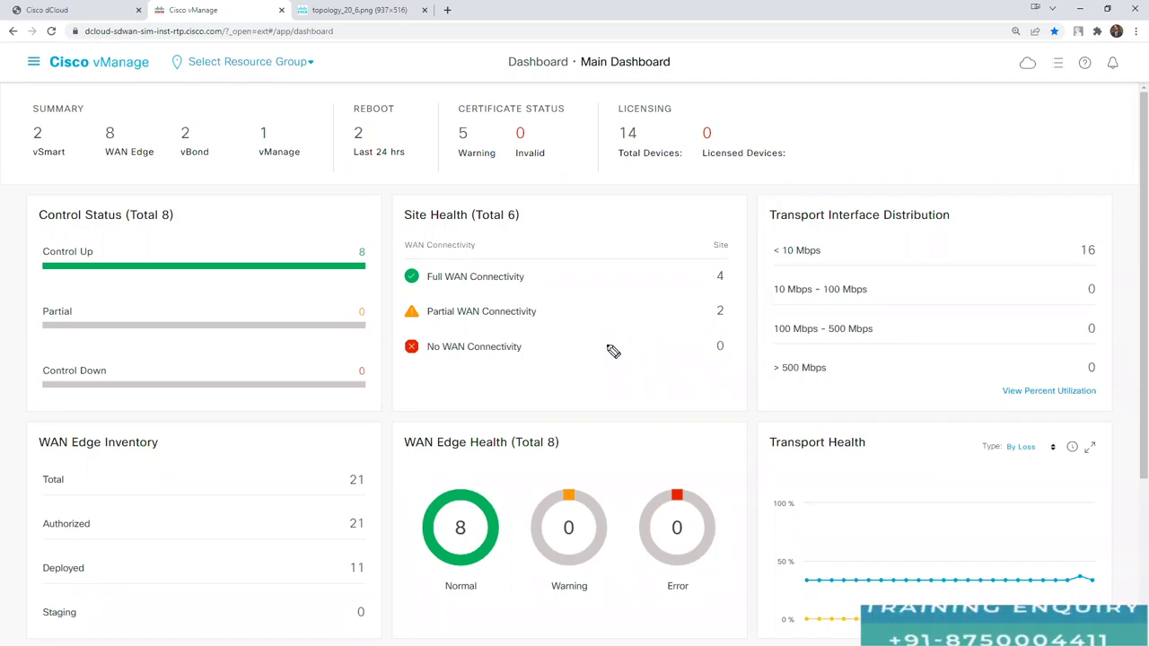
{"action": "left_click_drag", "start_coordinate": [608, 343], "coordinate": [652, 297]}
{"action": "key", "text": "Escape"}
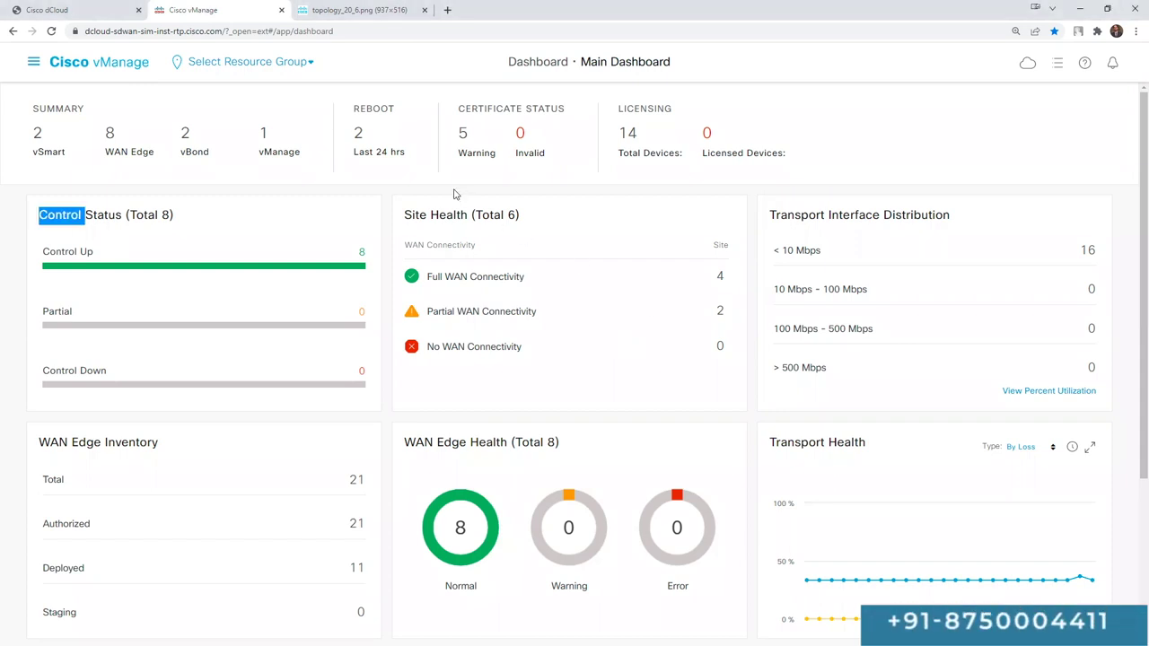